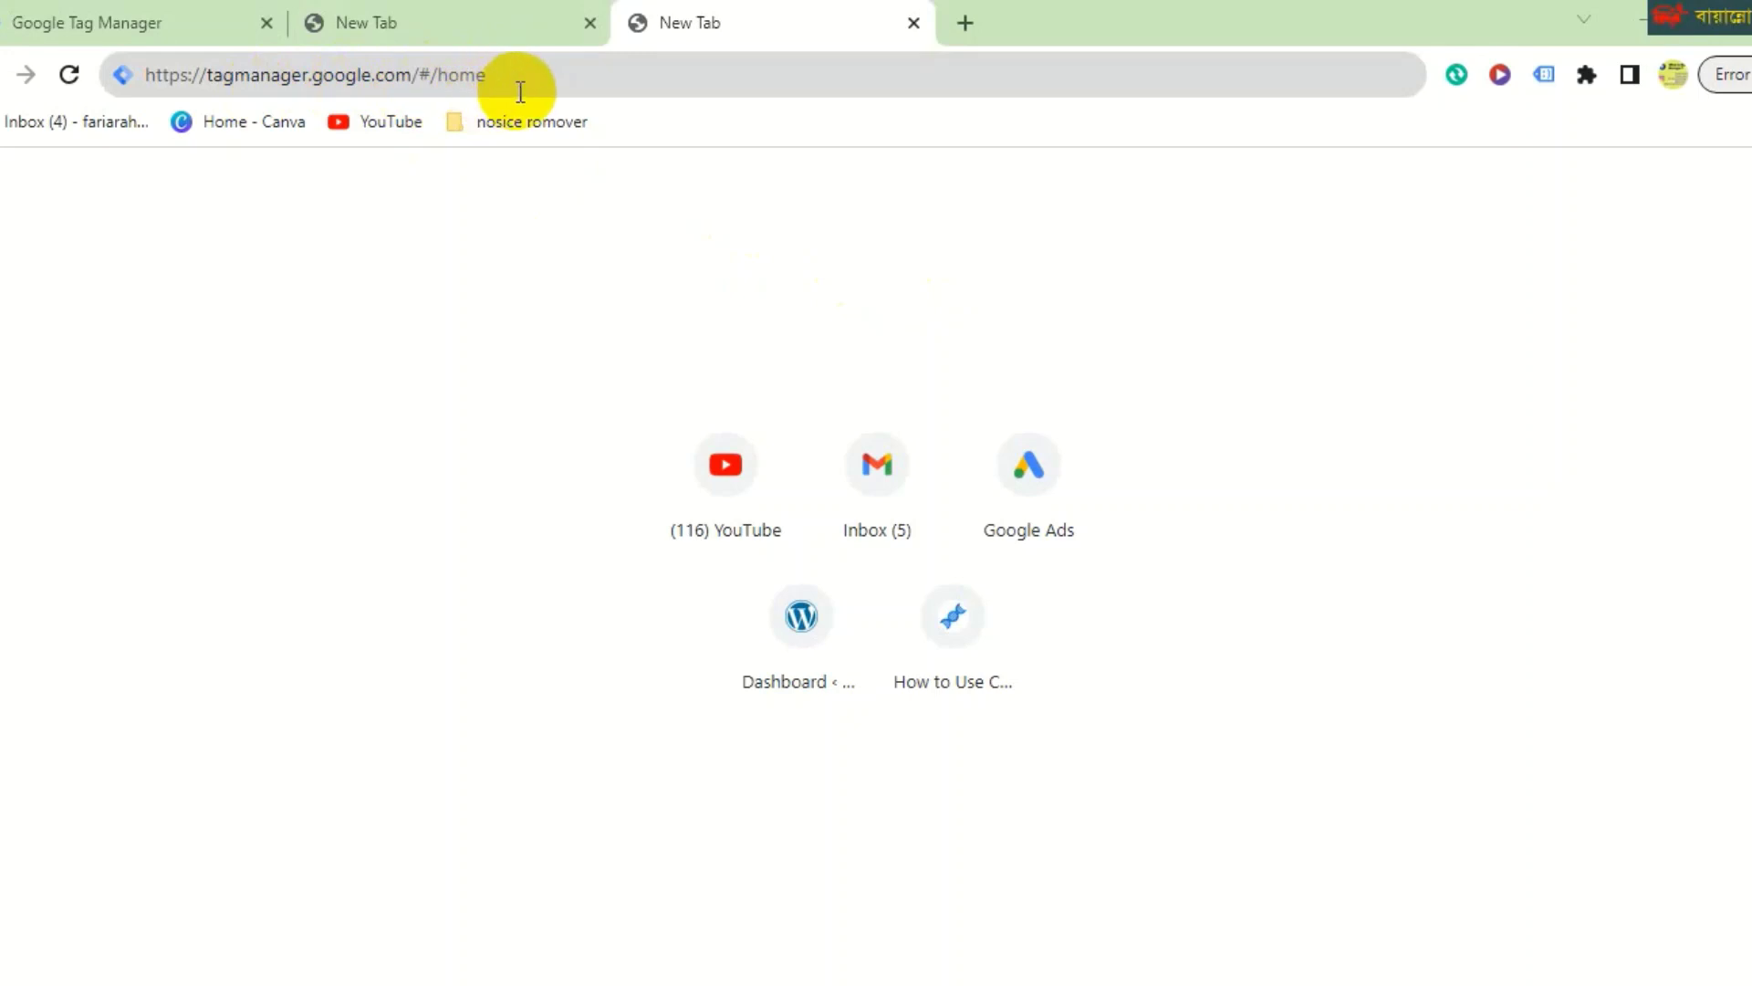
Switch to the already open Google Tag Manager page.
click(193, 21)
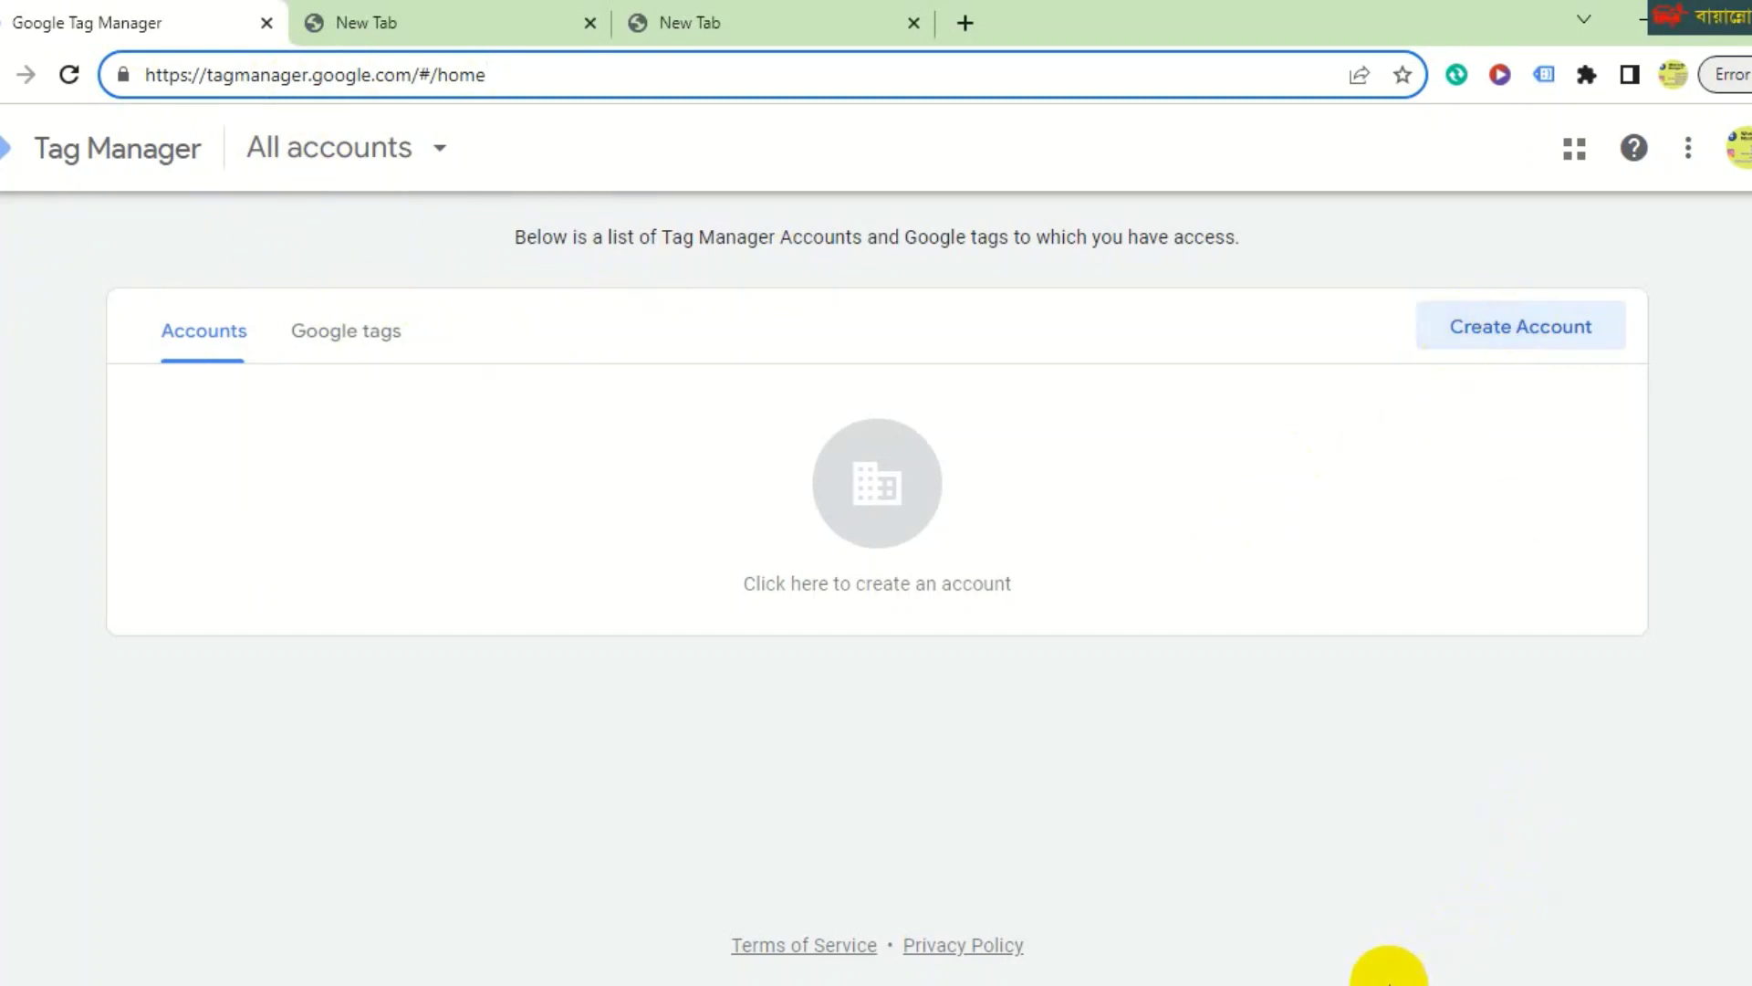
key(Print)
drag(1383, 272, 1751, 409)
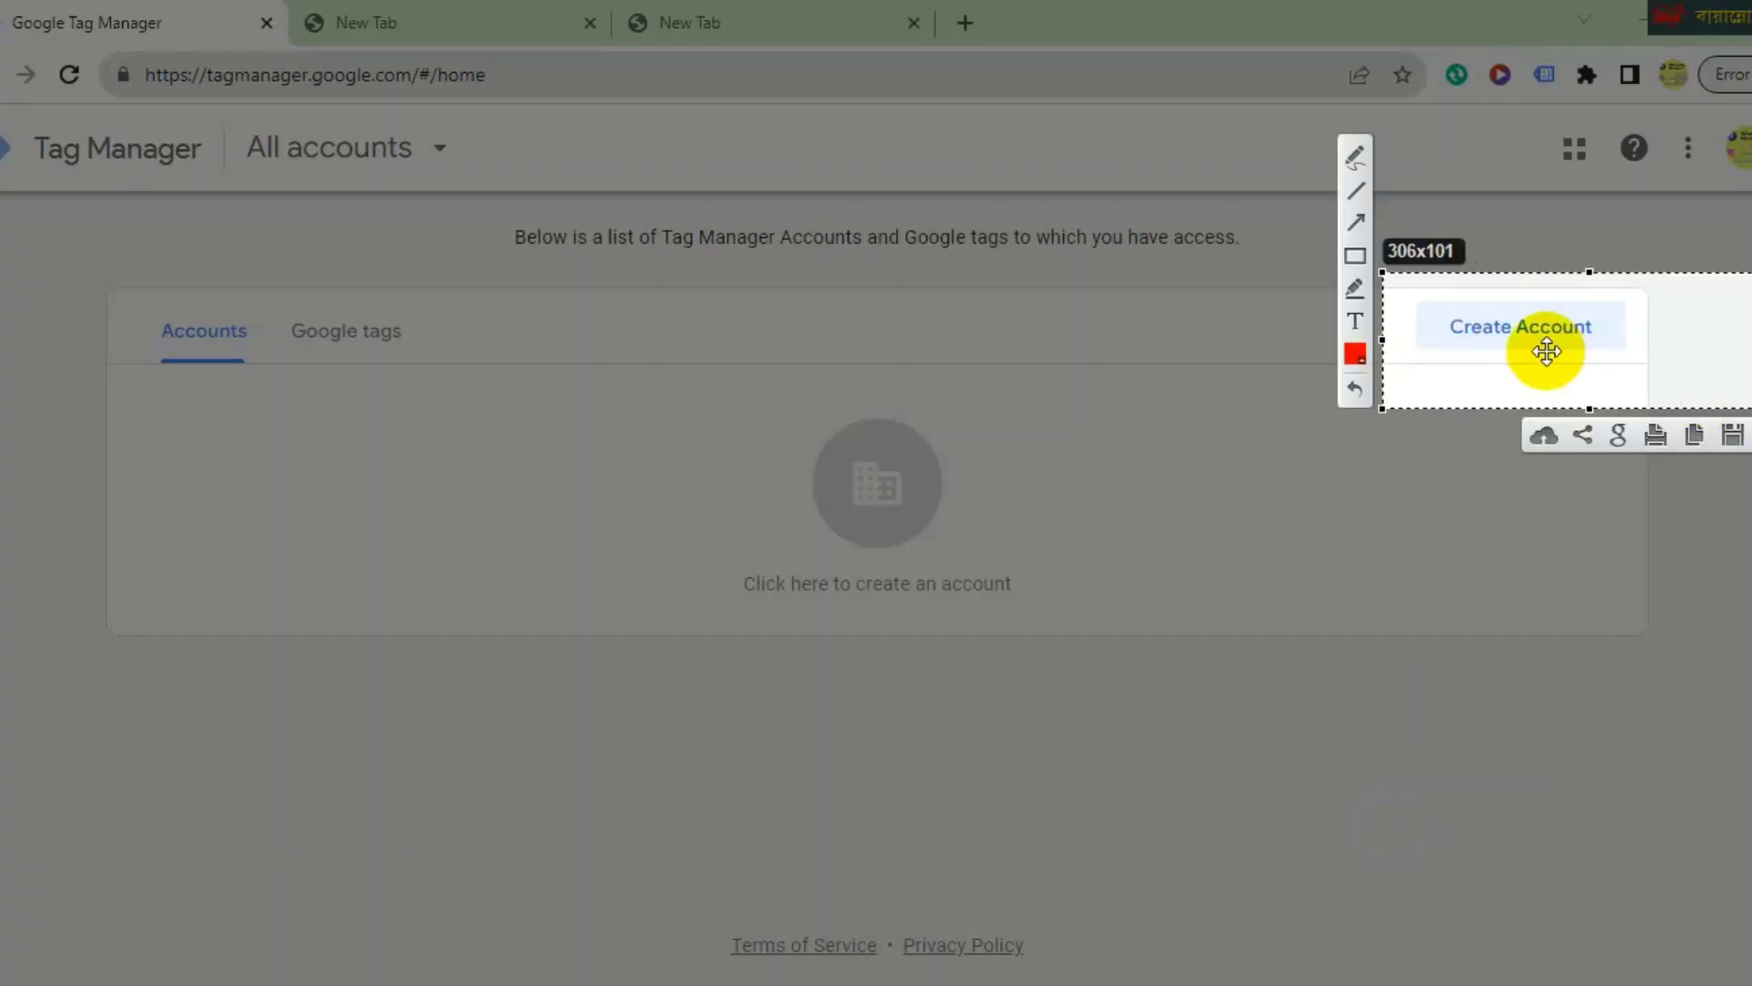
key(Escape)
Start a new Tag Manager account, enter "digital" as the account name and copy that name.
click(1539, 384)
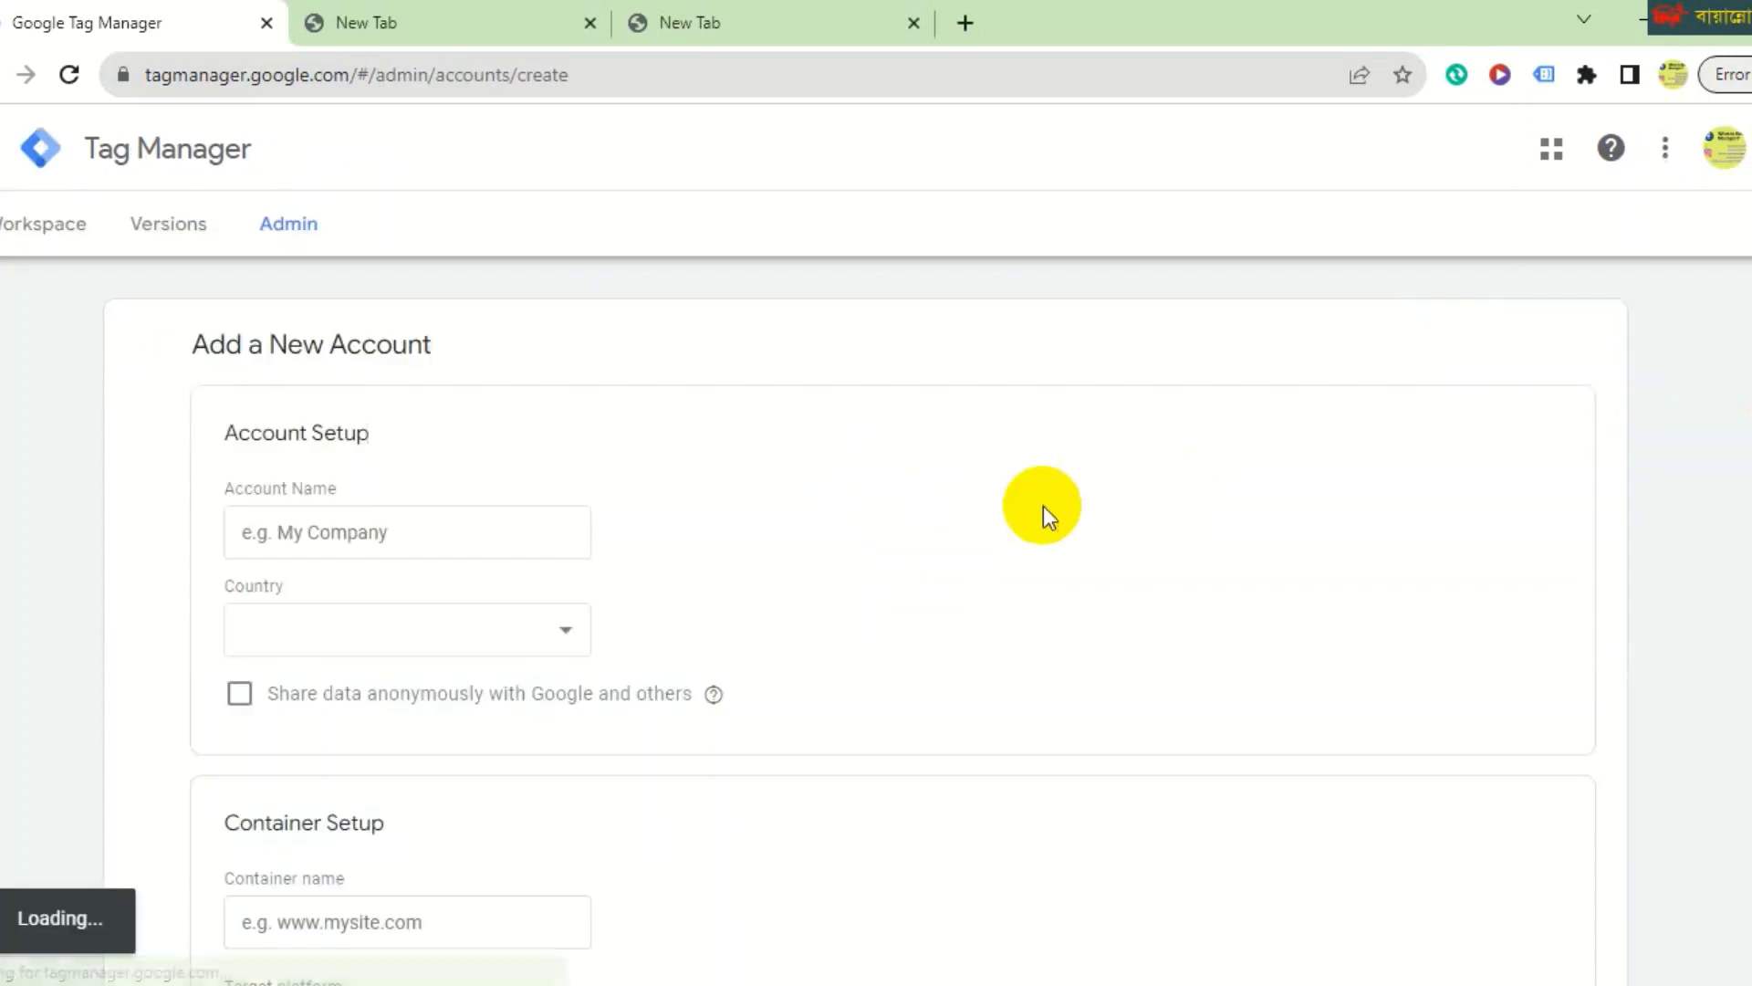
scroll(371, 560, down, 1)
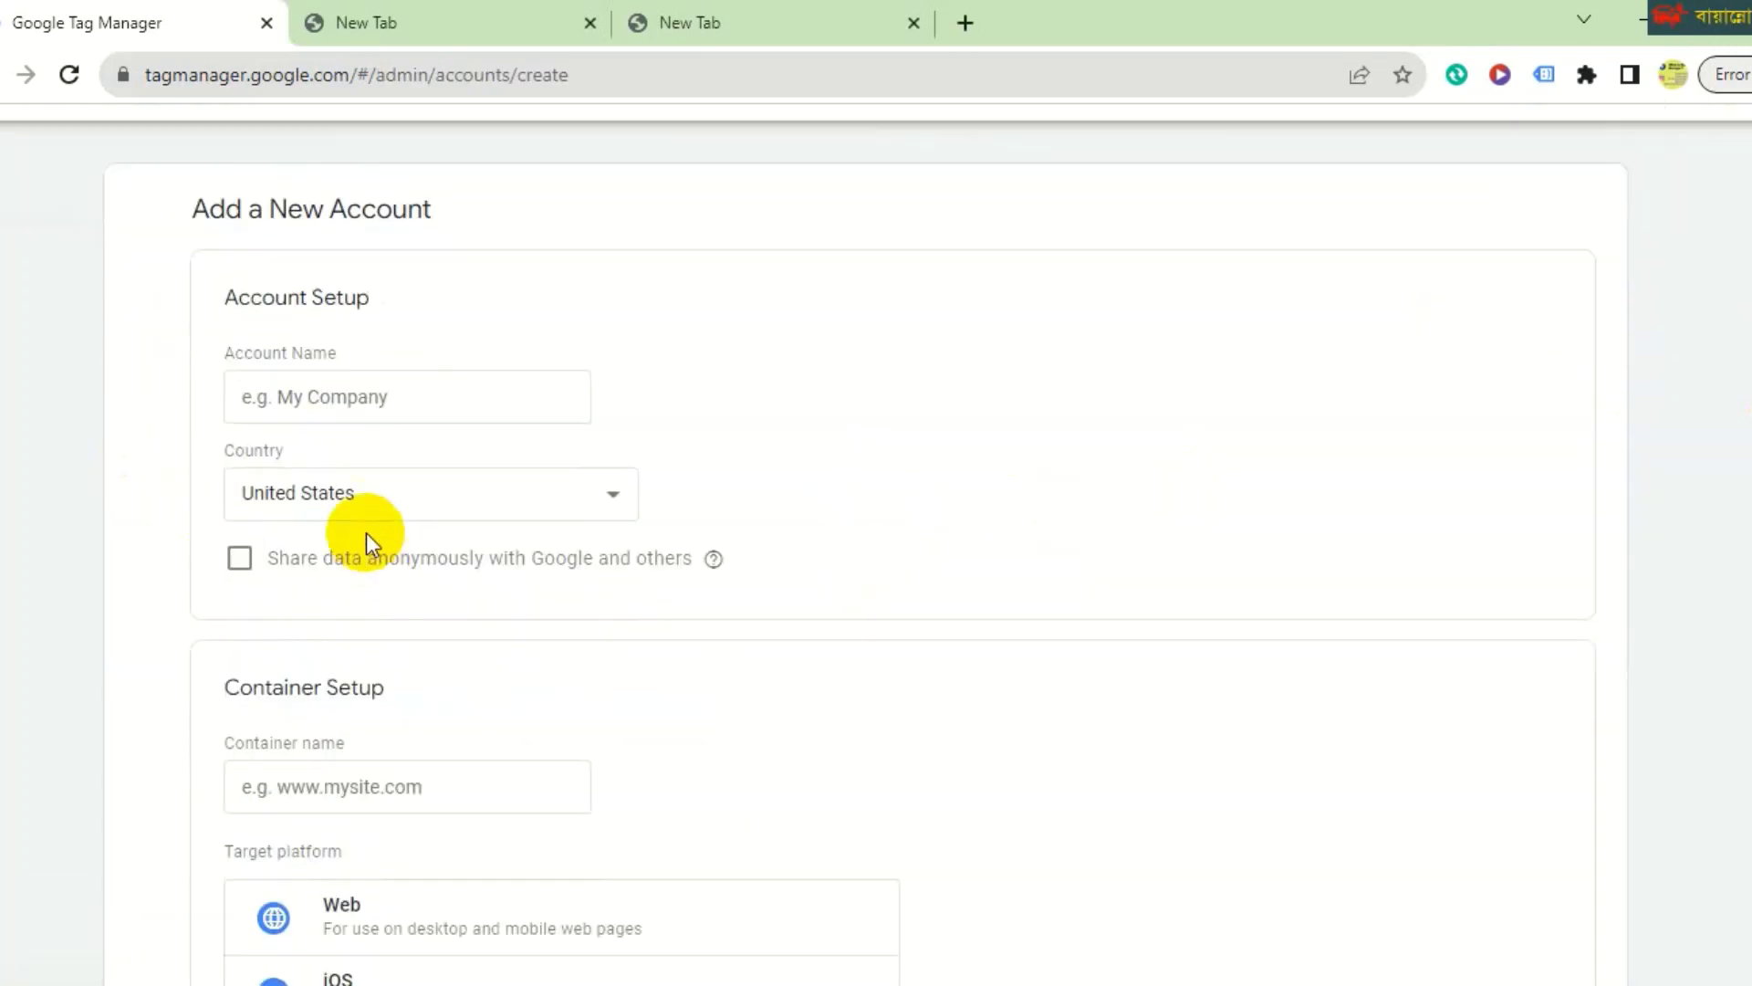
click(333, 394)
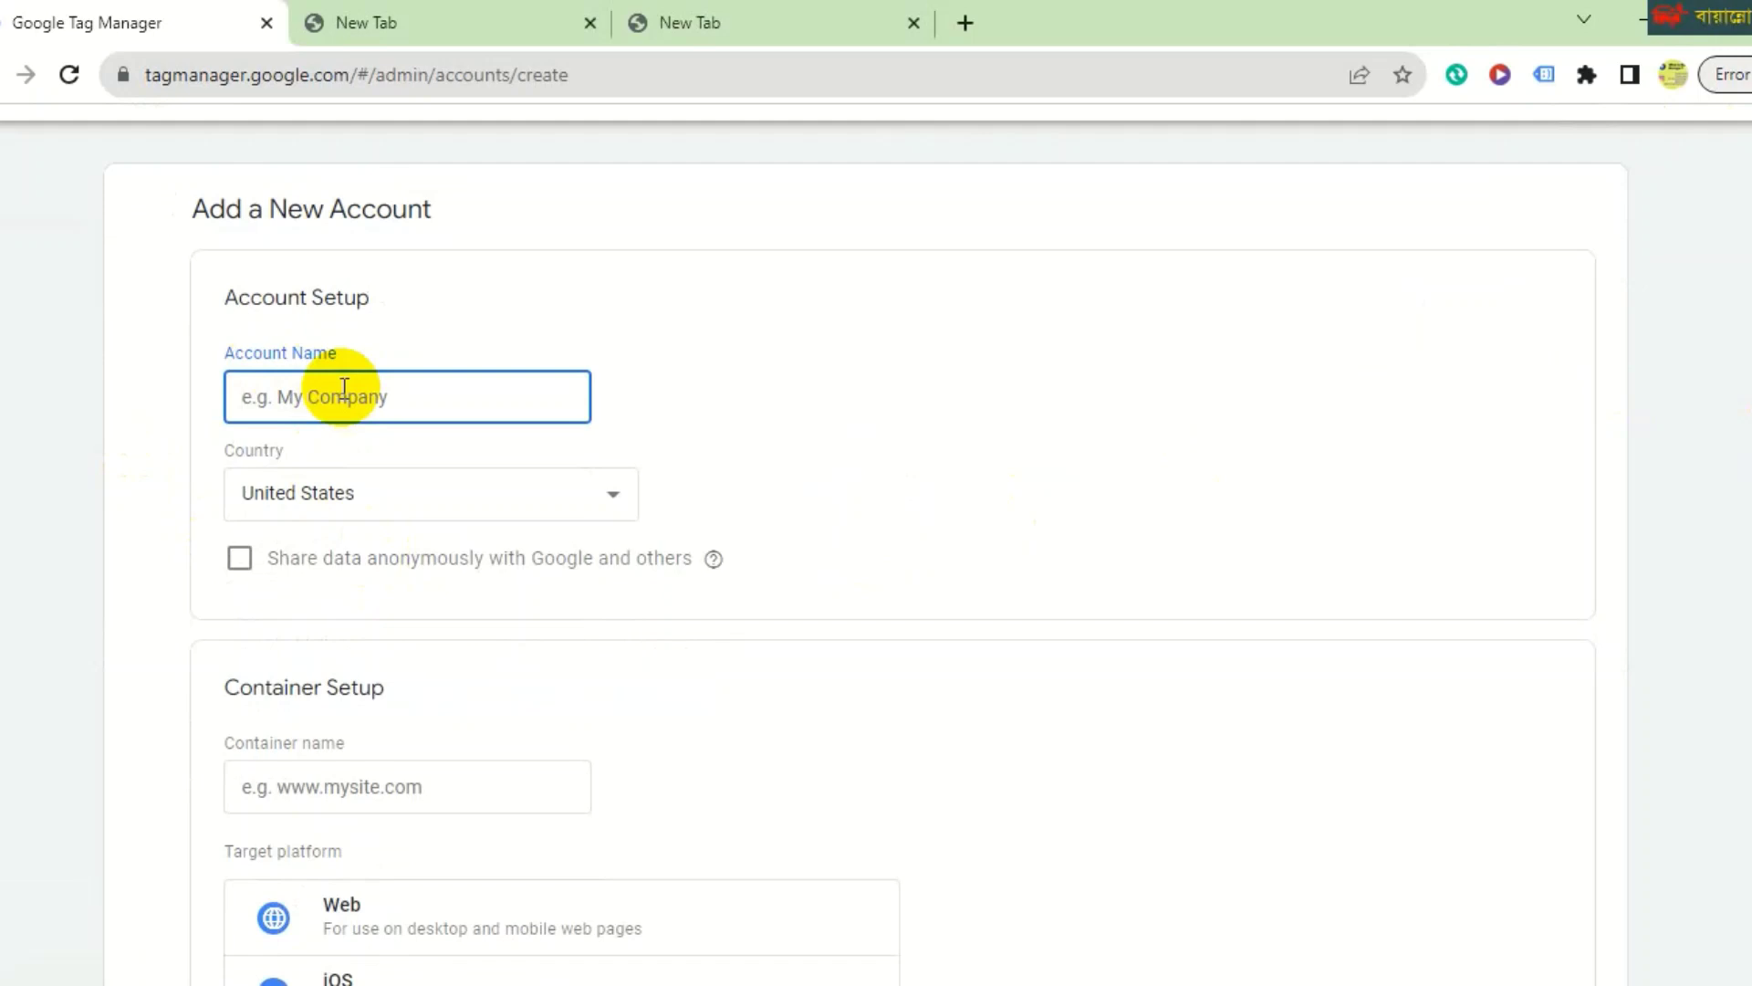
text(digital)
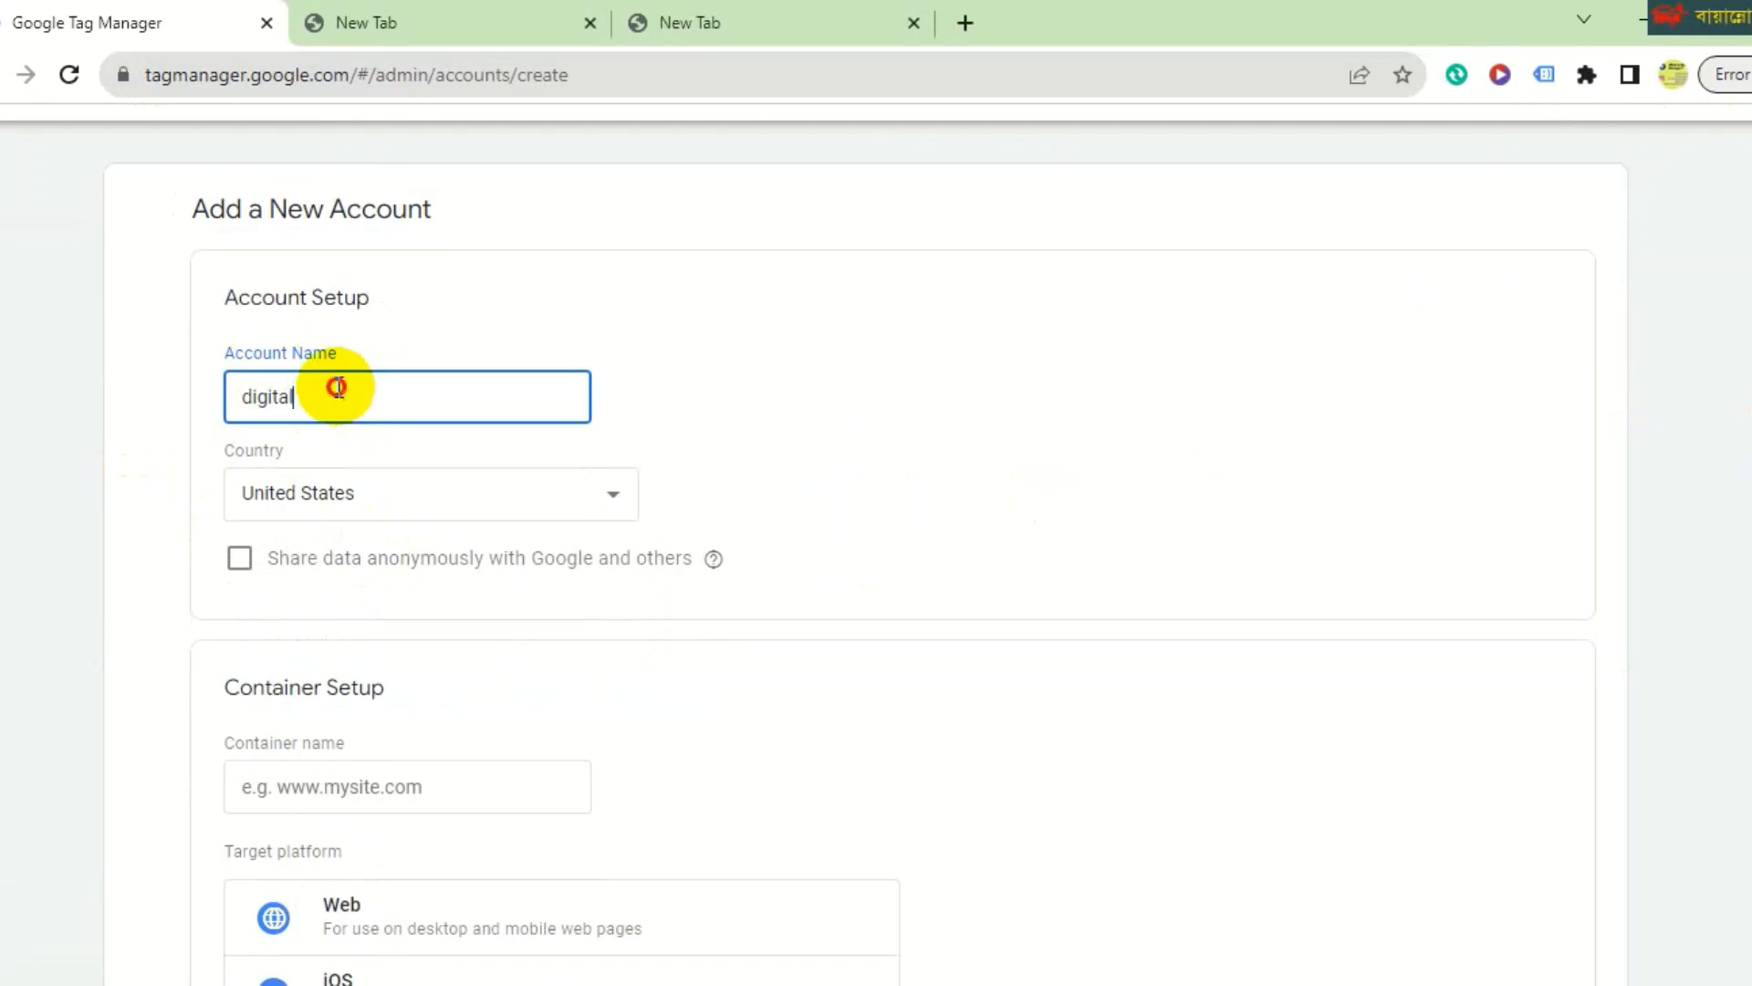
double_click(331, 391)
right_click(274, 392)
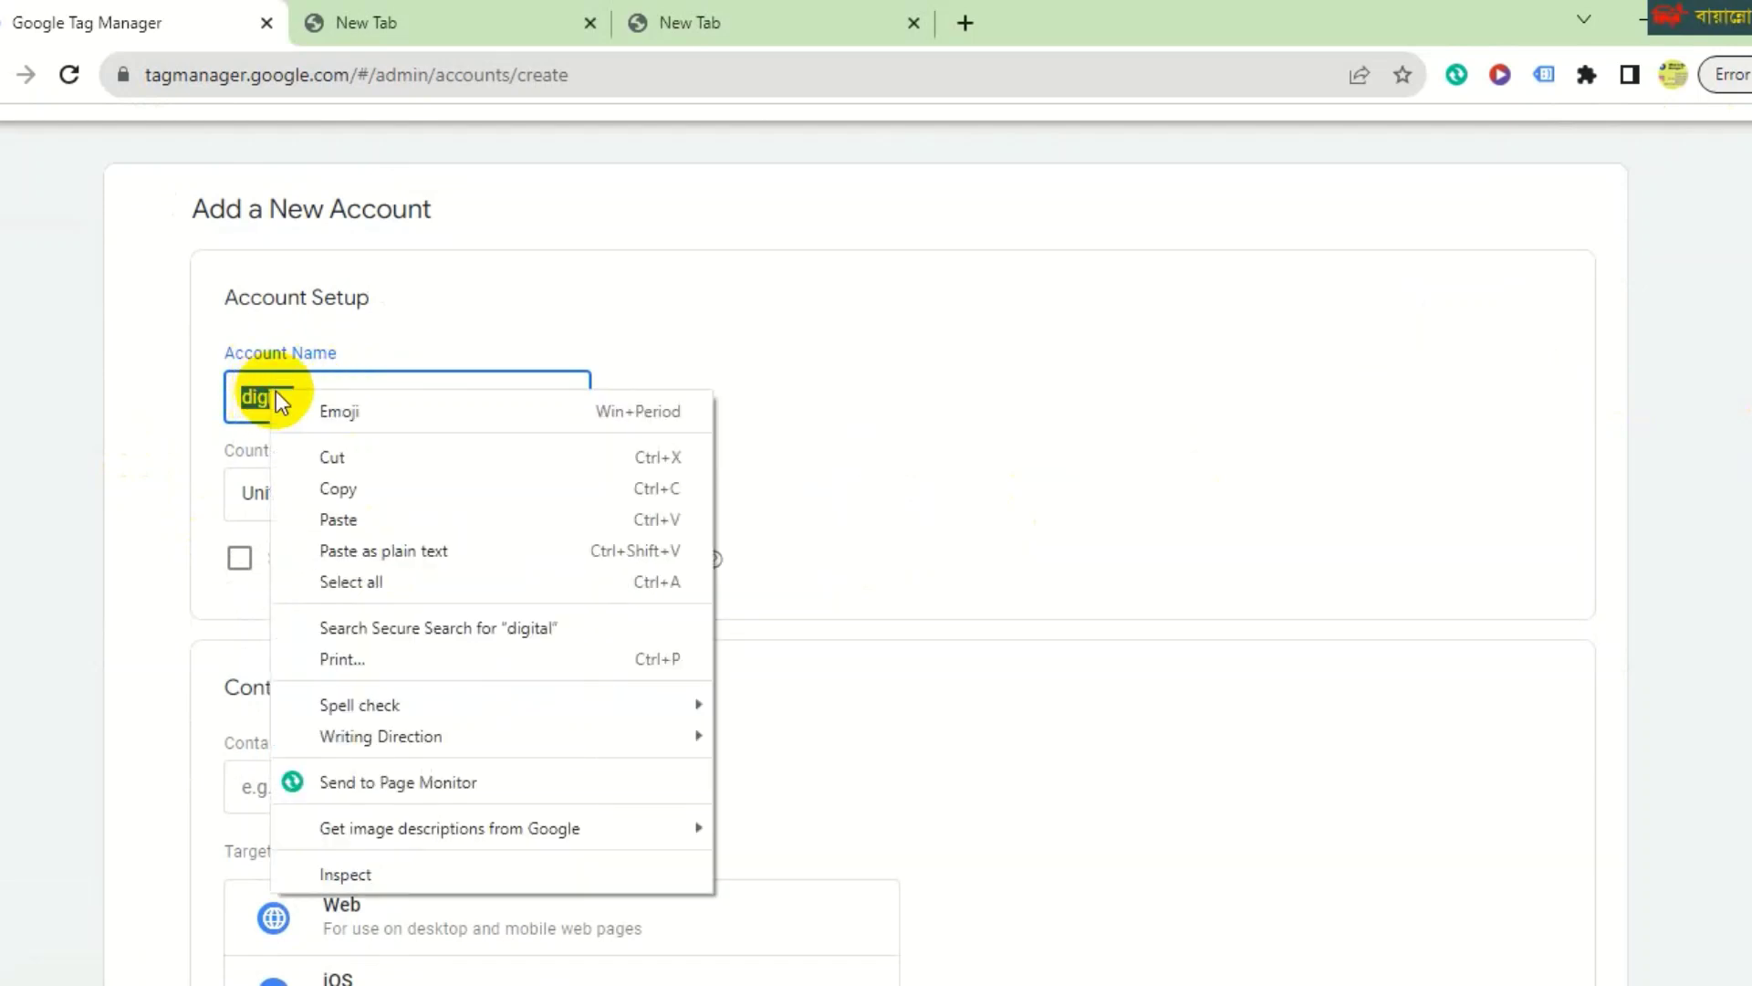
click(348, 489)
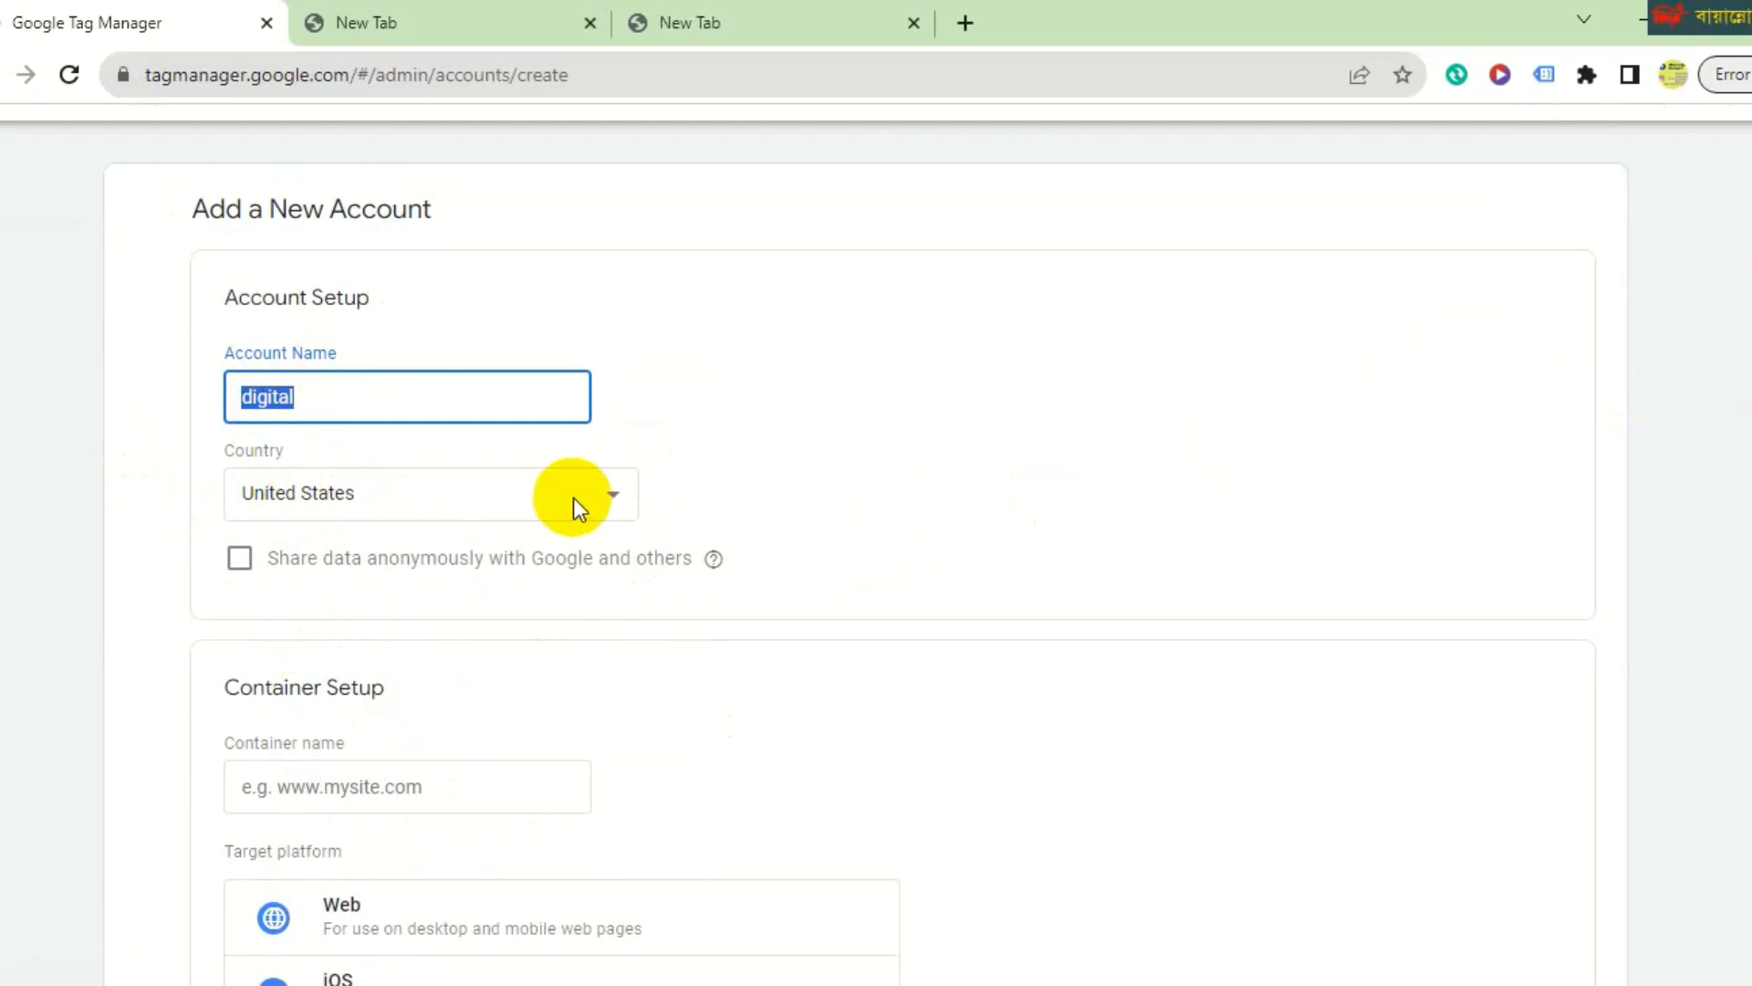
Check the country list and keep United States as the account's country.
click(614, 497)
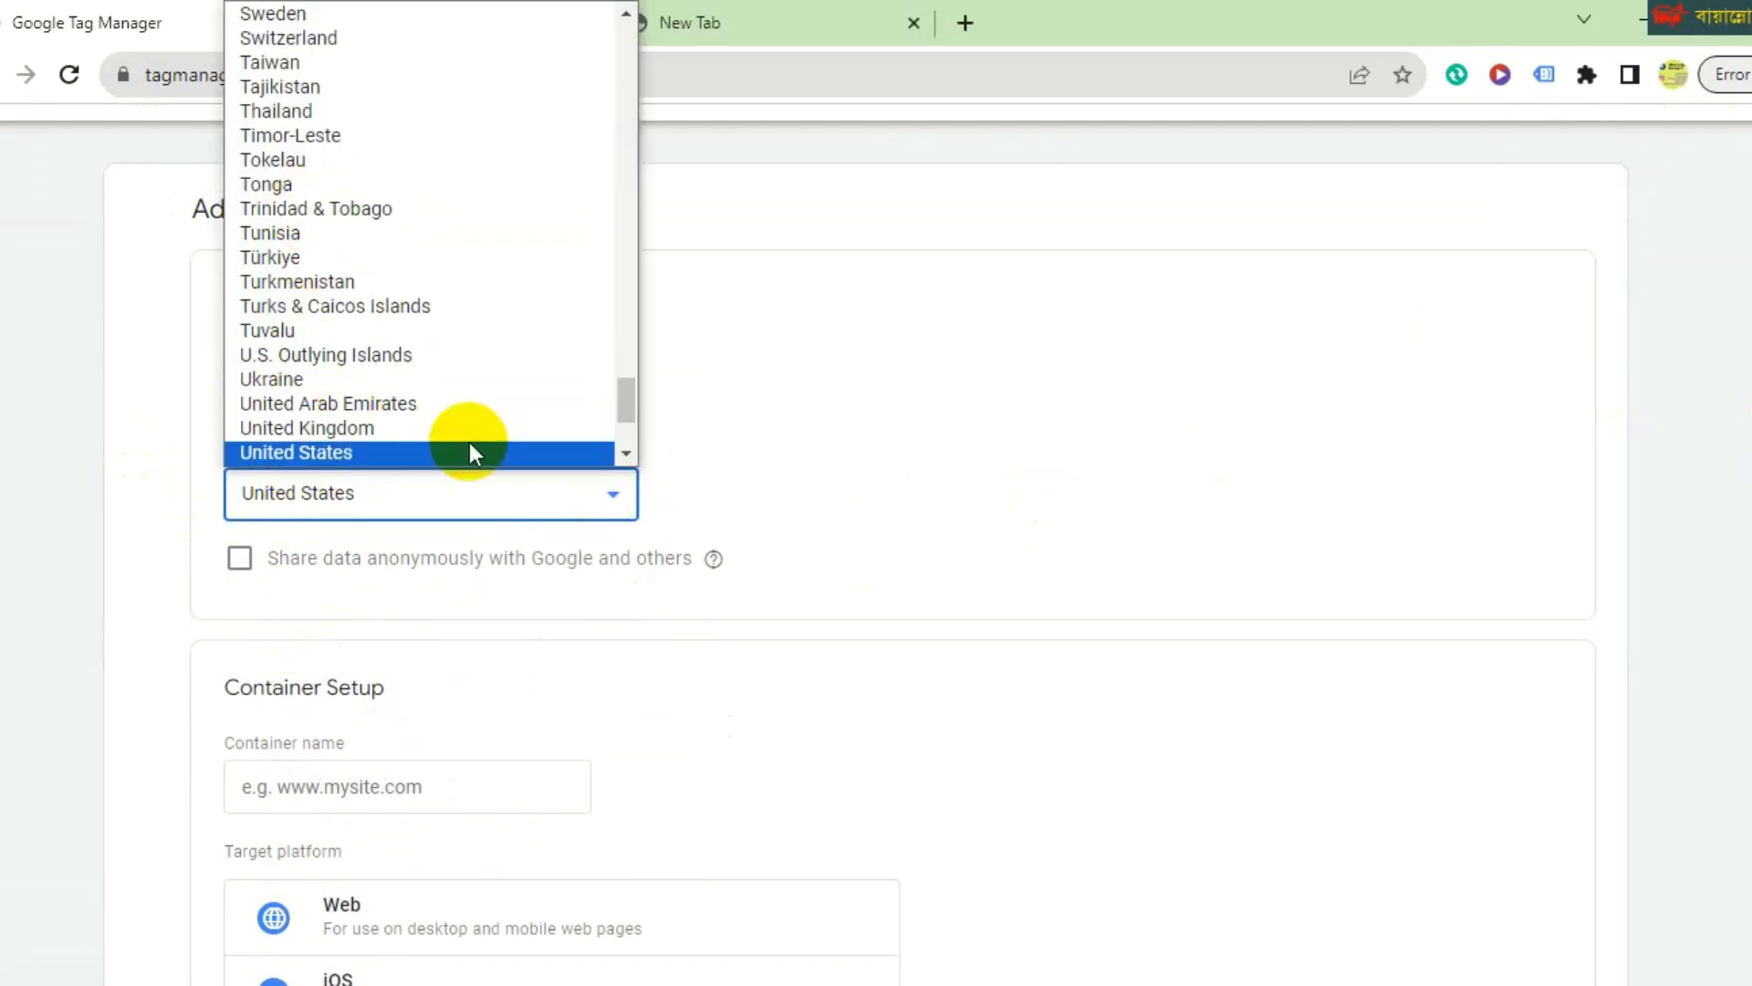
click(568, 515)
scroll(288, 577, down, 2)
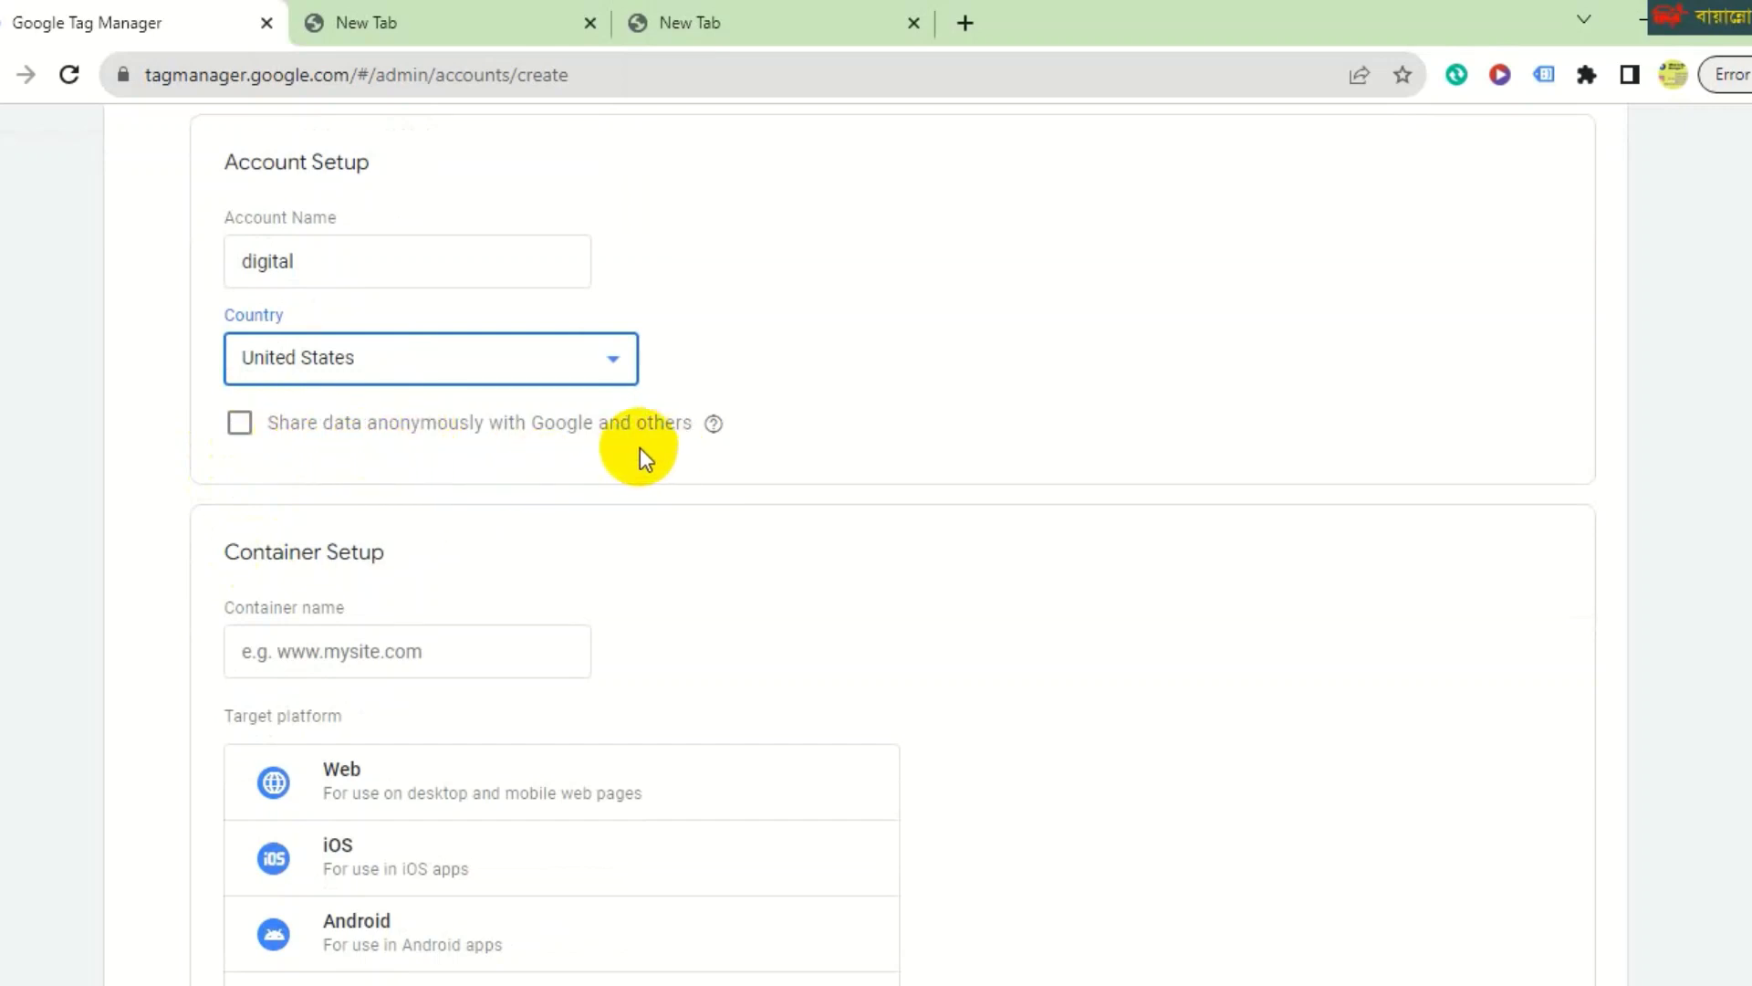
scroll(342, 504, down, 2)
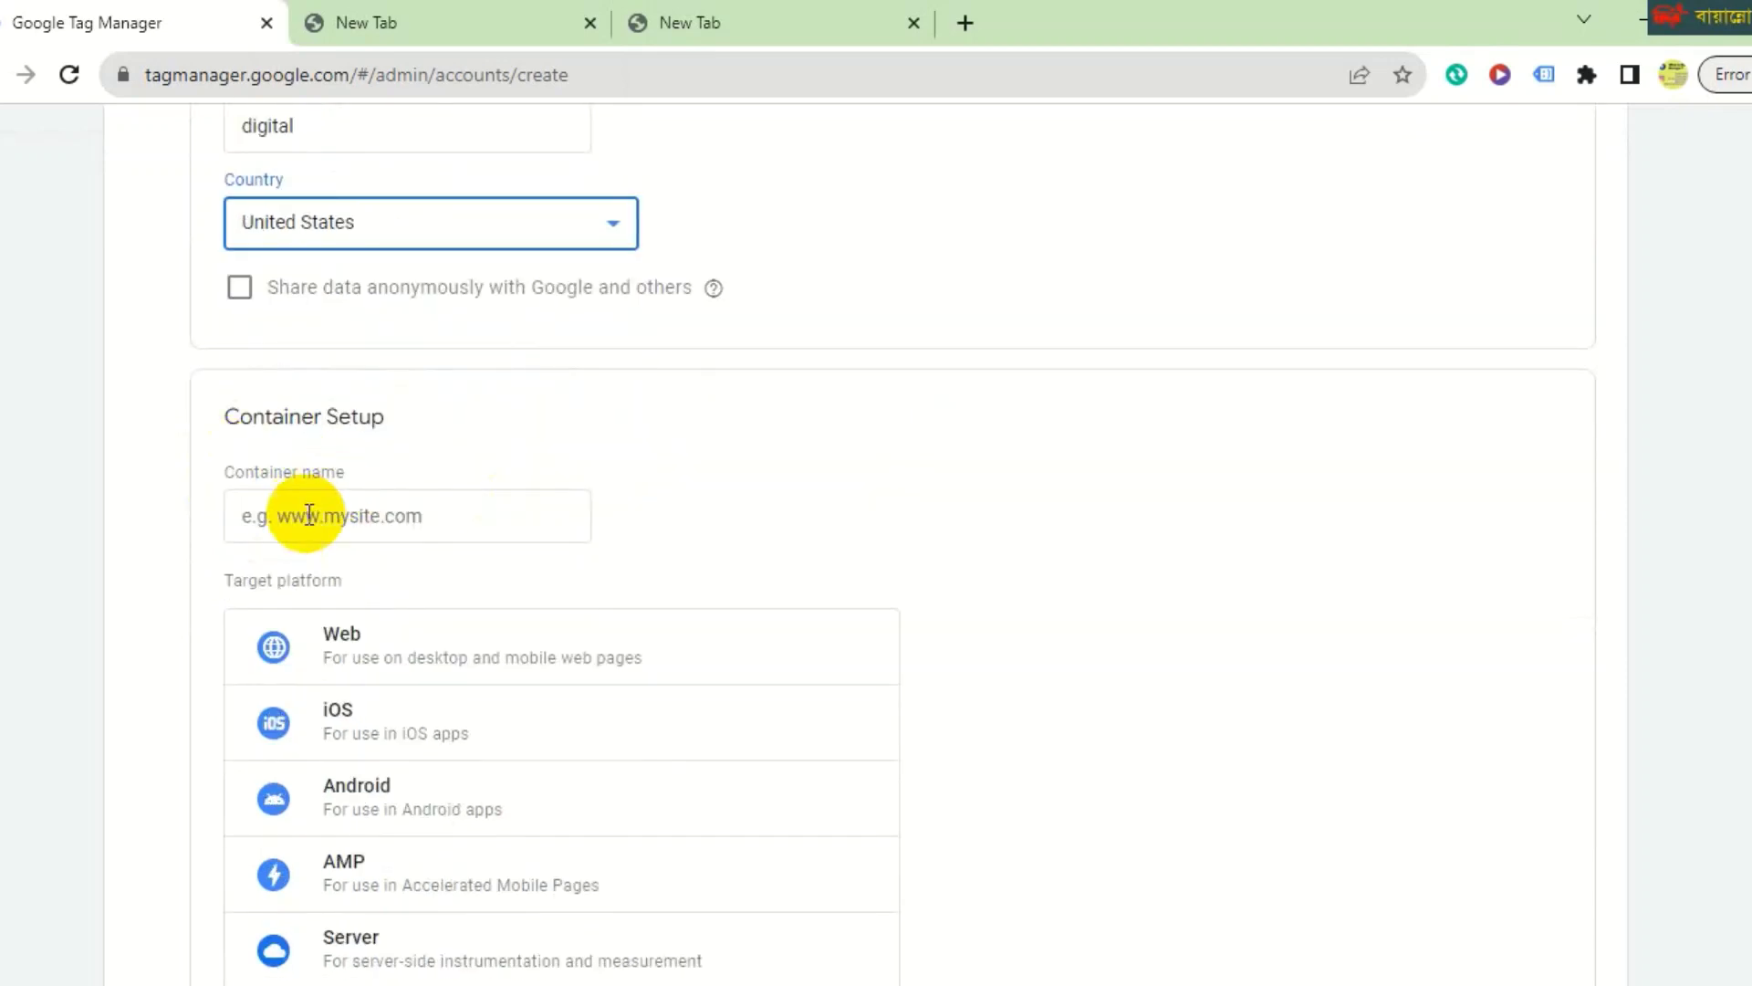
scroll(292, 512, up, 6)
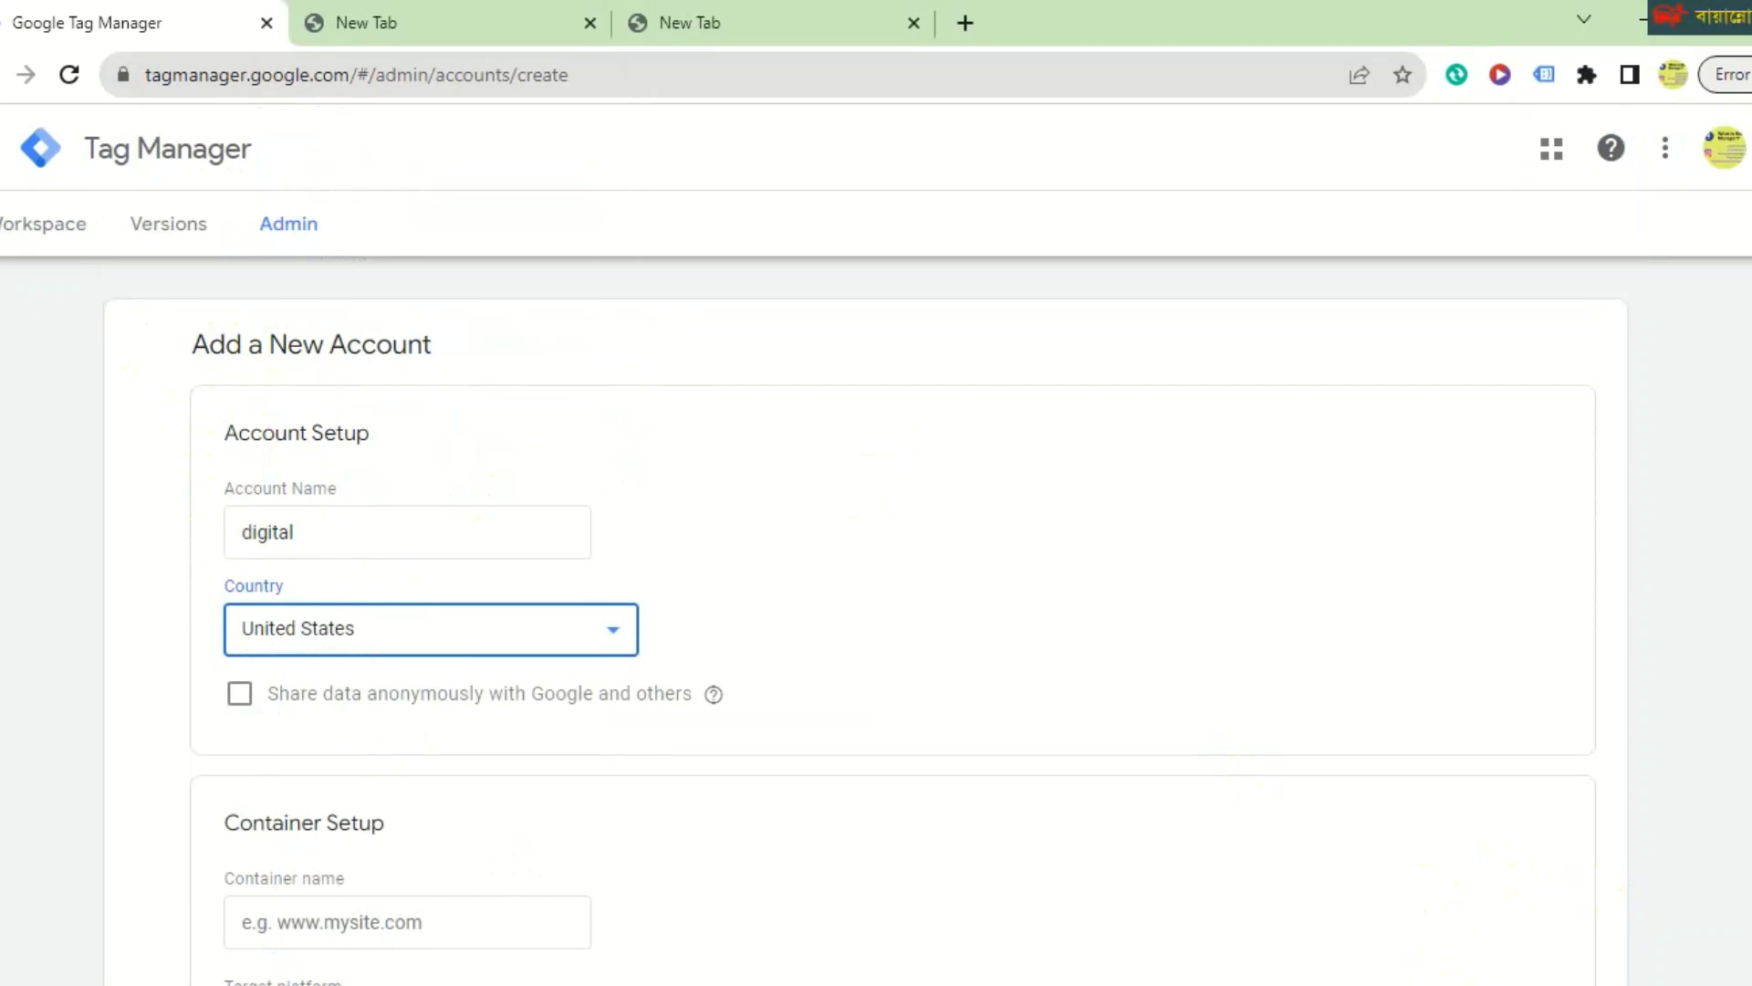
key(Print)
drag(130, 321, 626, 408)
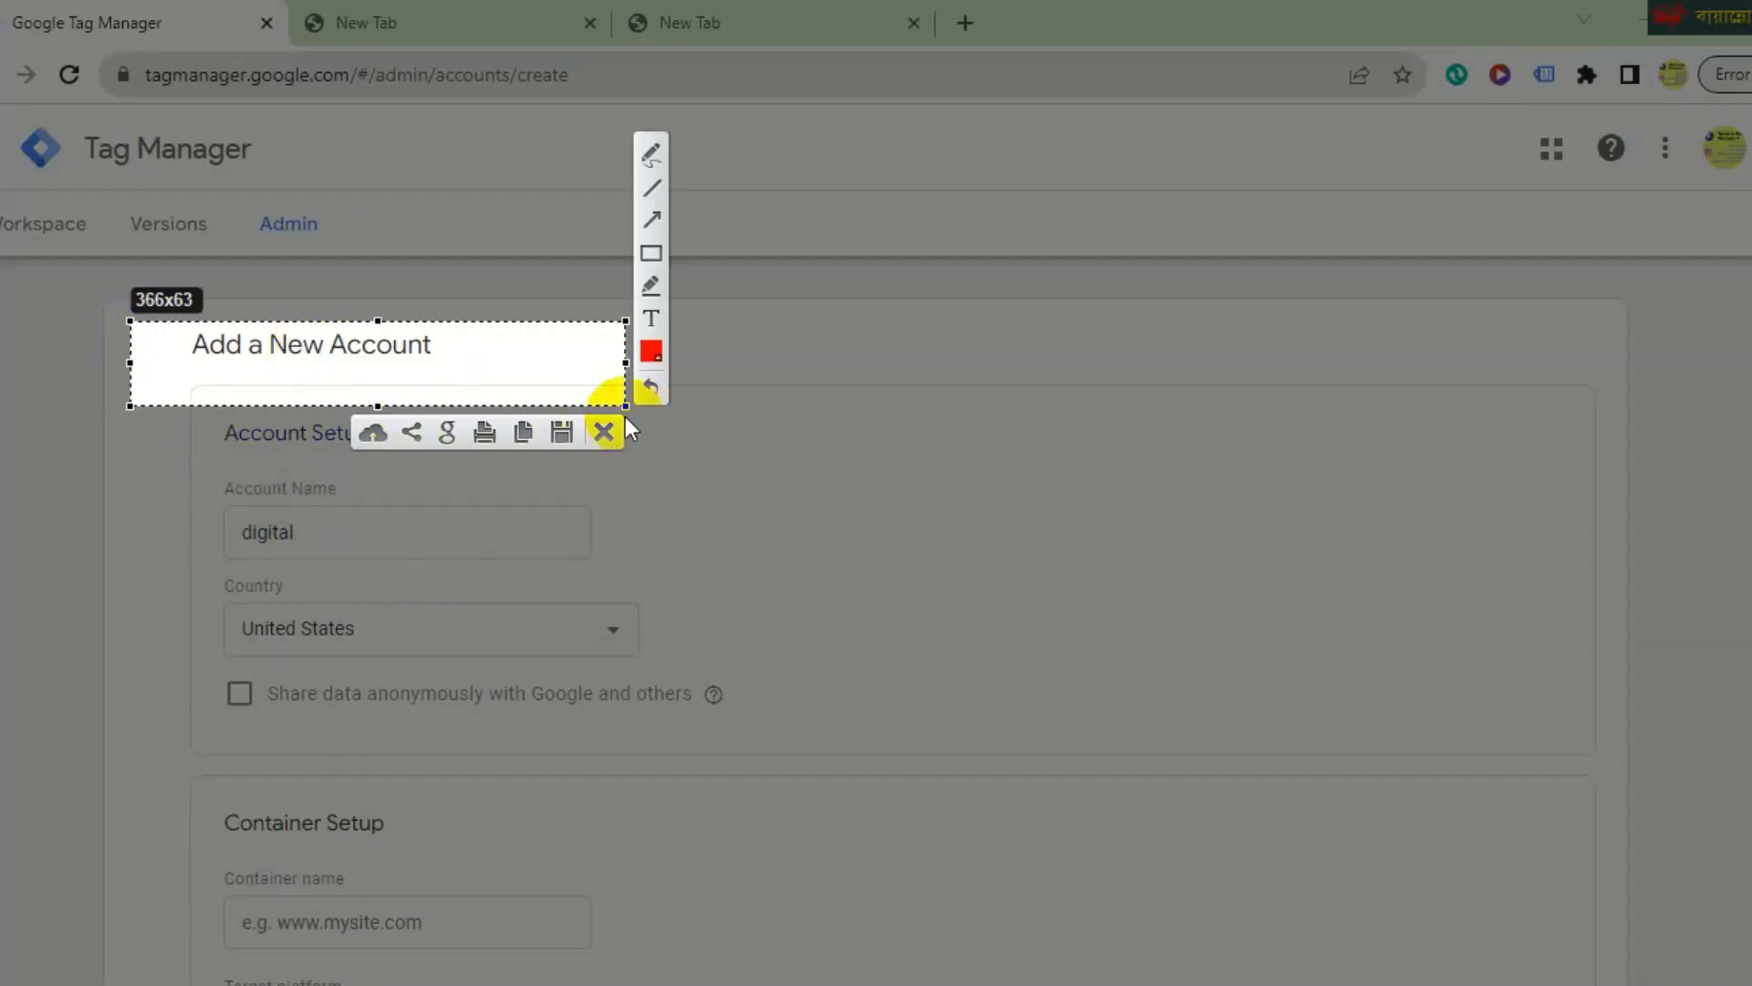
click(598, 434)
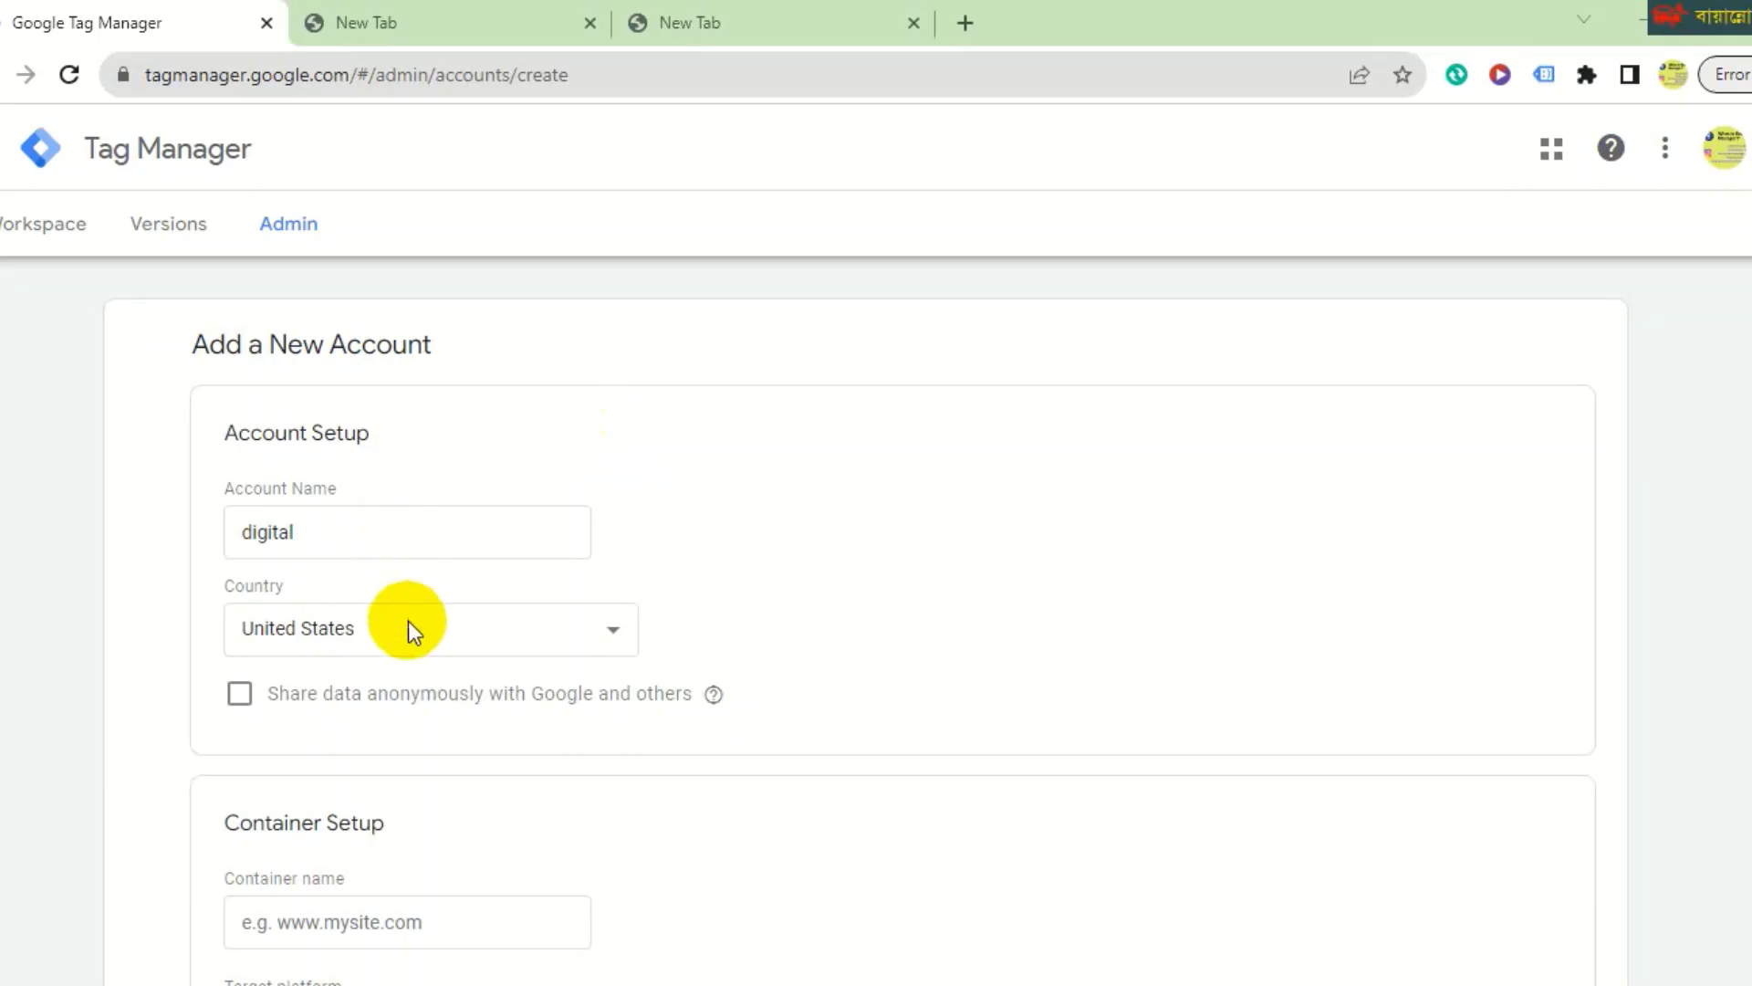
Paste the copied account name "digital" as the container name in Container Setup.
scroll(408, 621, down, 3)
scroll(393, 589, down, 3)
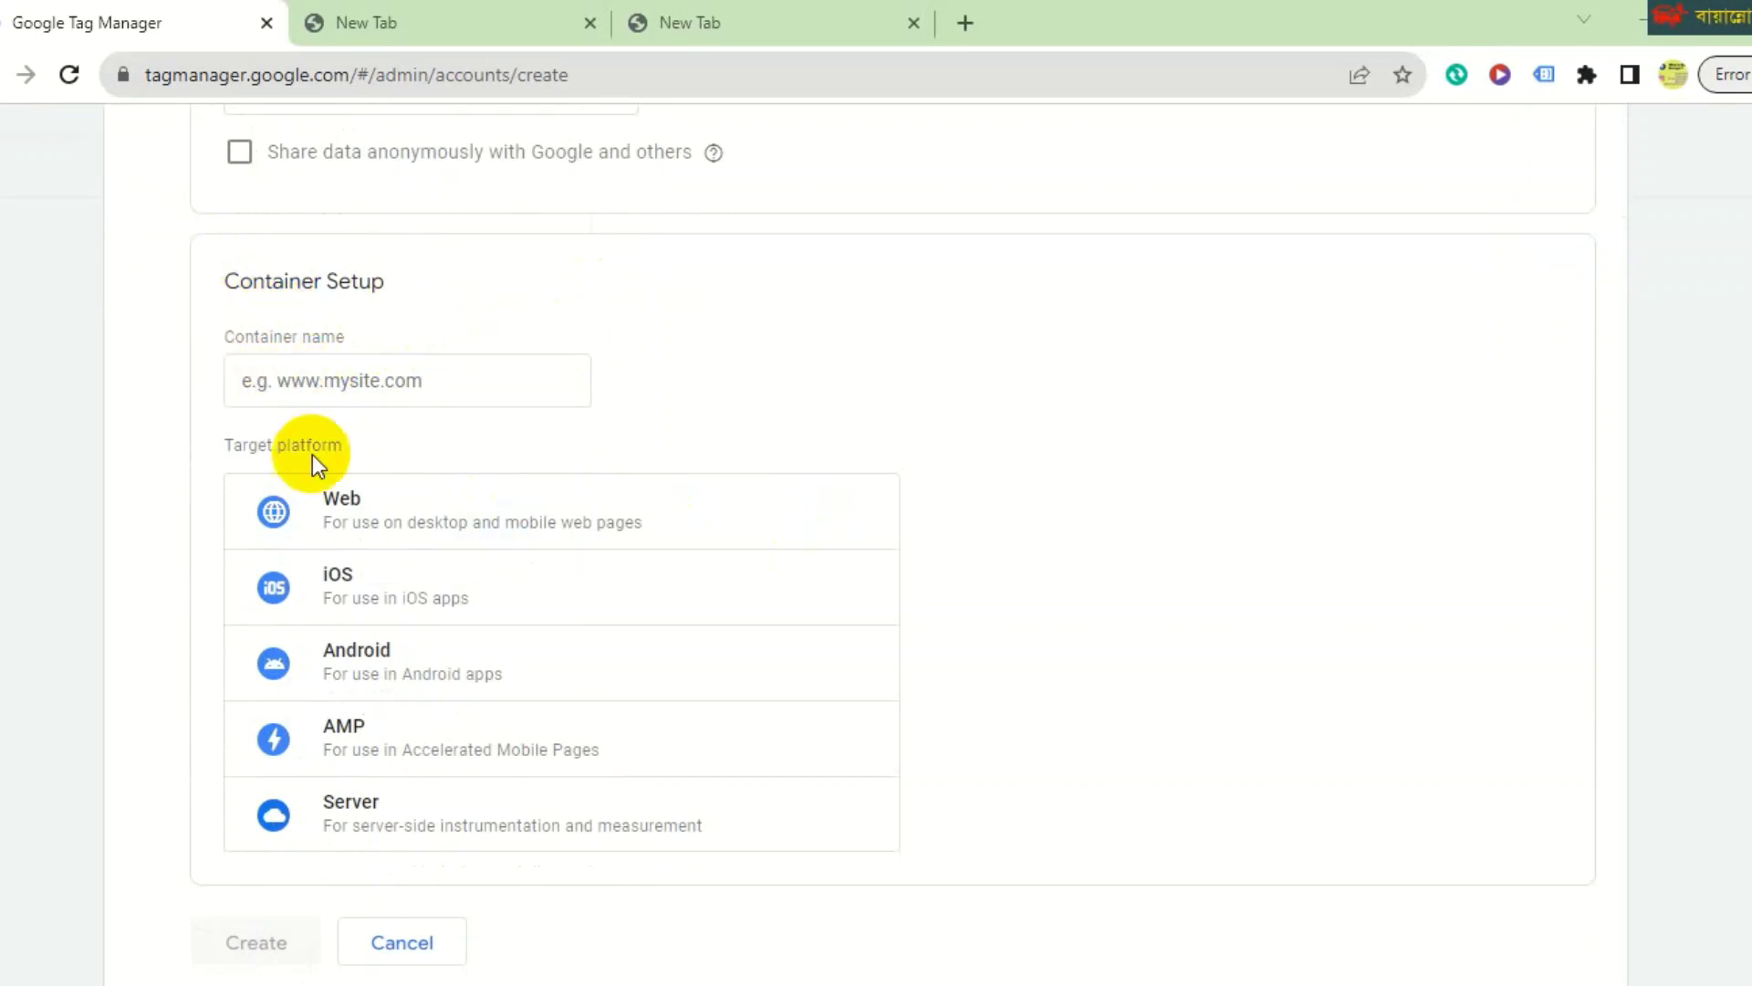
drag(216, 281, 410, 315)
click(430, 291)
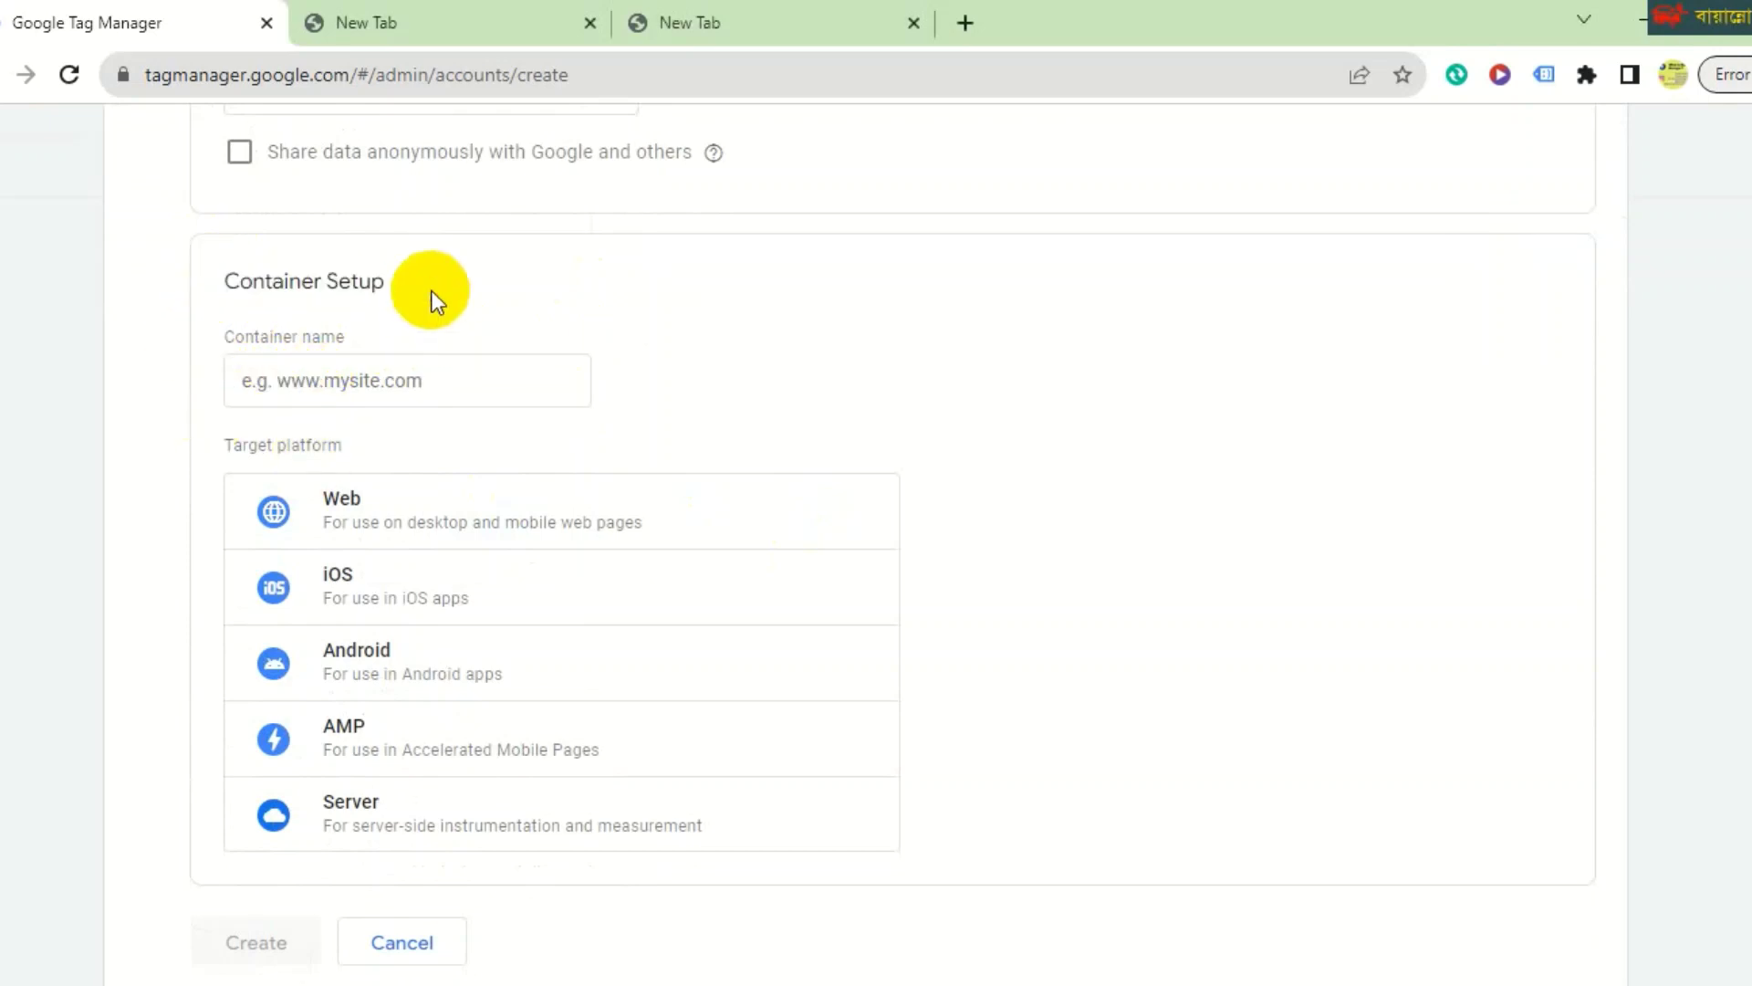
click(308, 388)
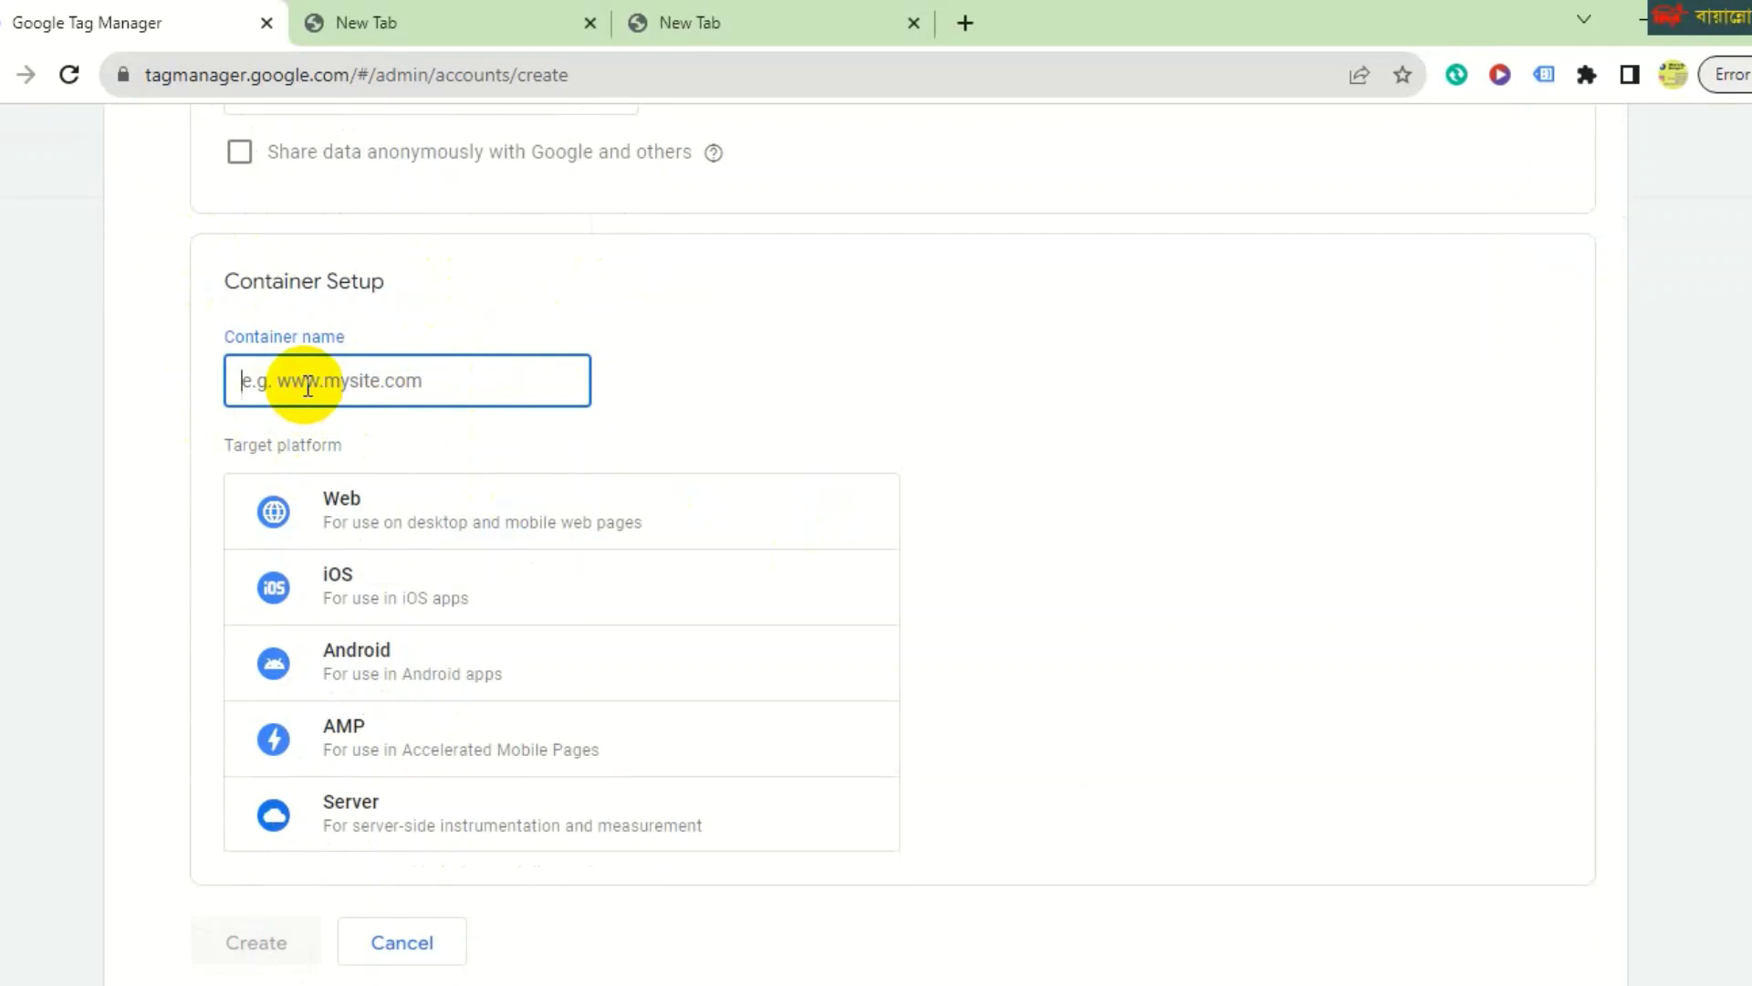
right_click(347, 388)
click(391, 604)
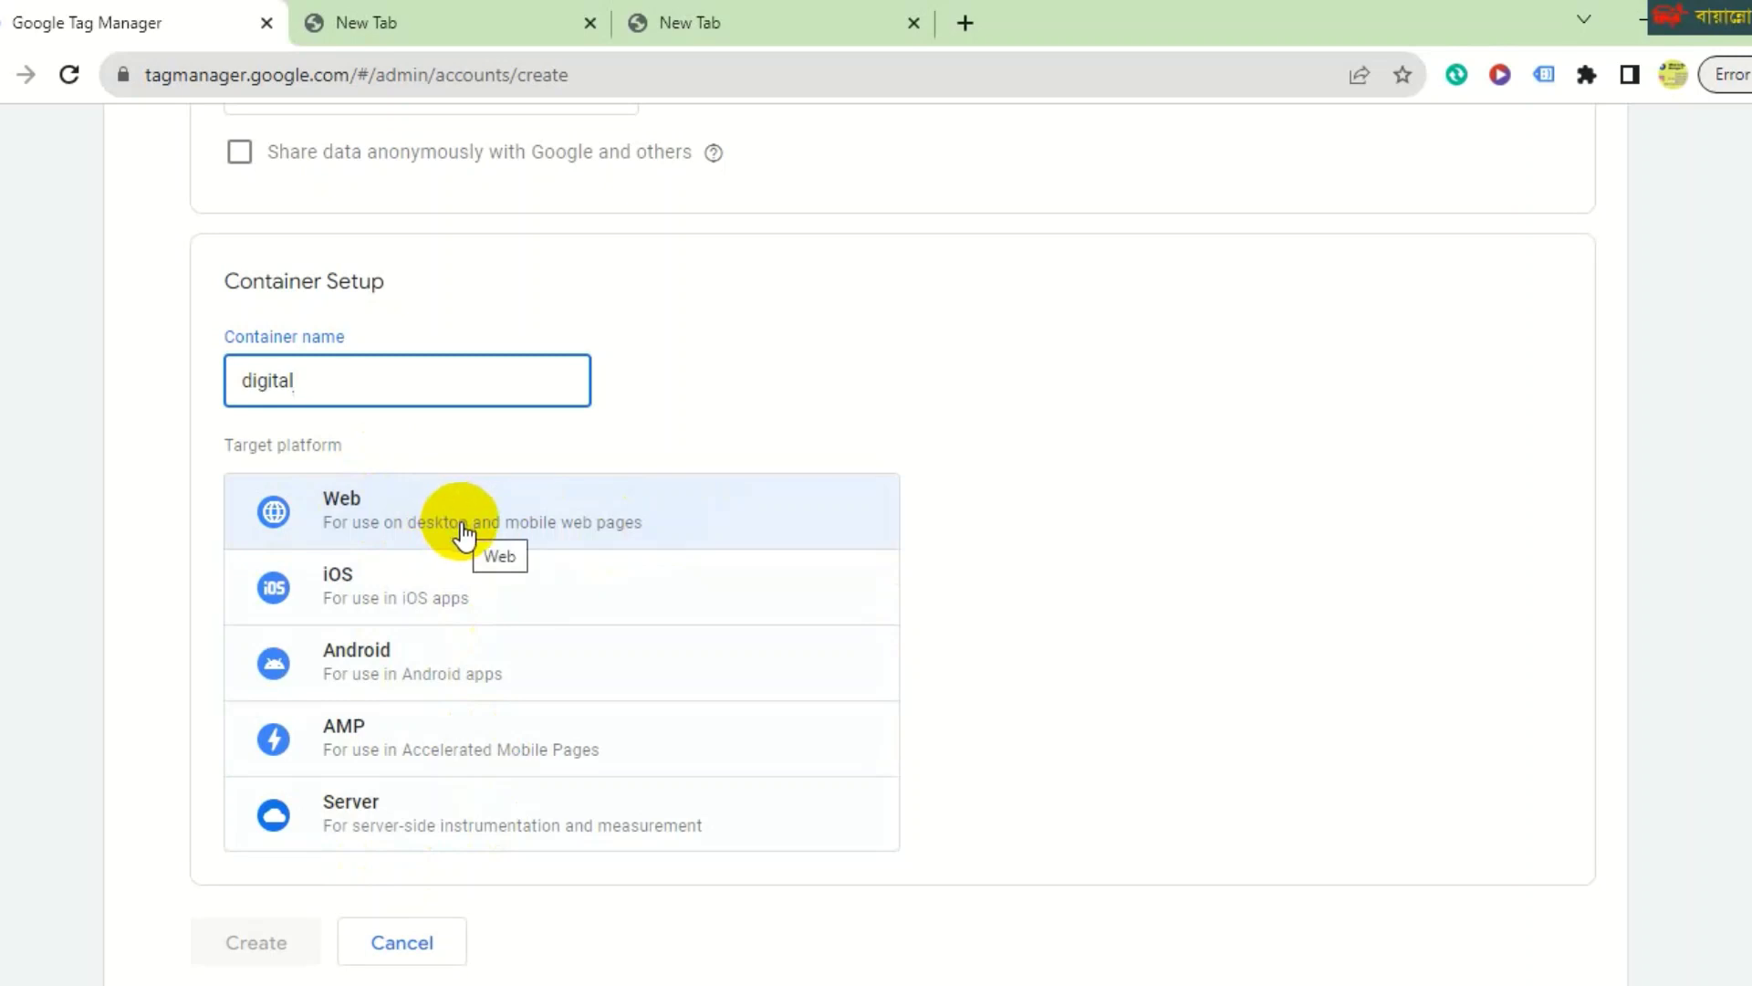
Choose Web as the container's target platform and submit the new account for creation.
click(424, 529)
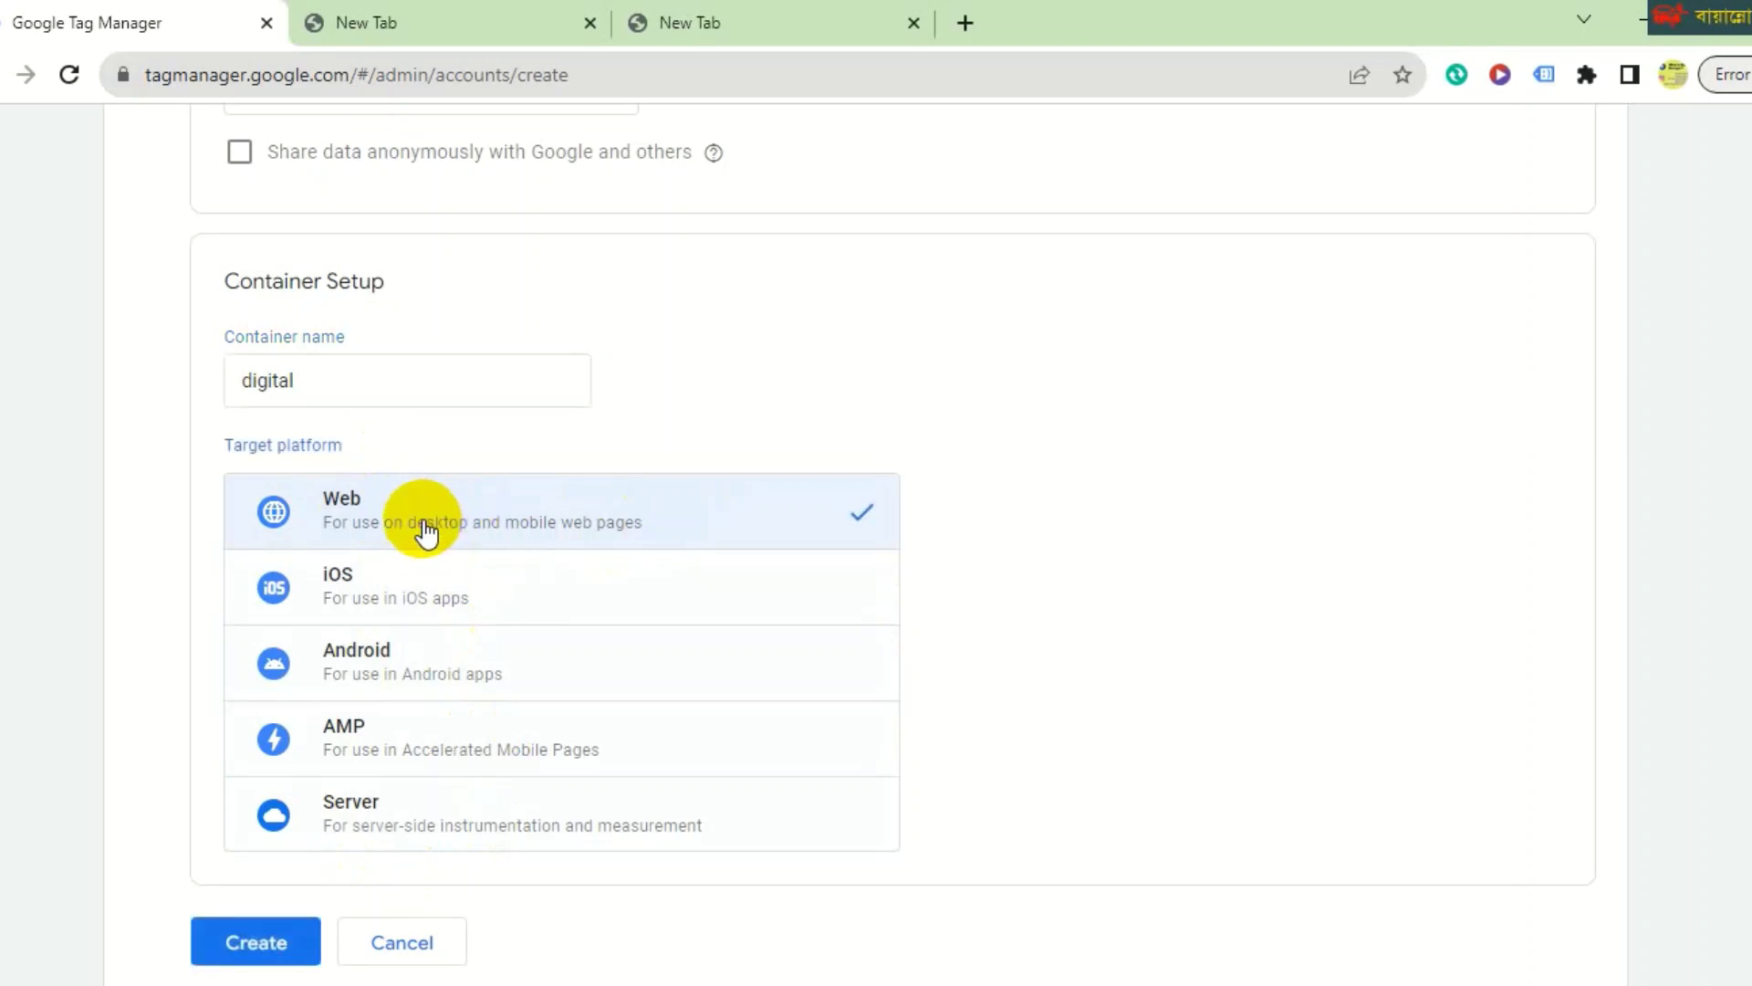
scroll(426, 739, down, 1)
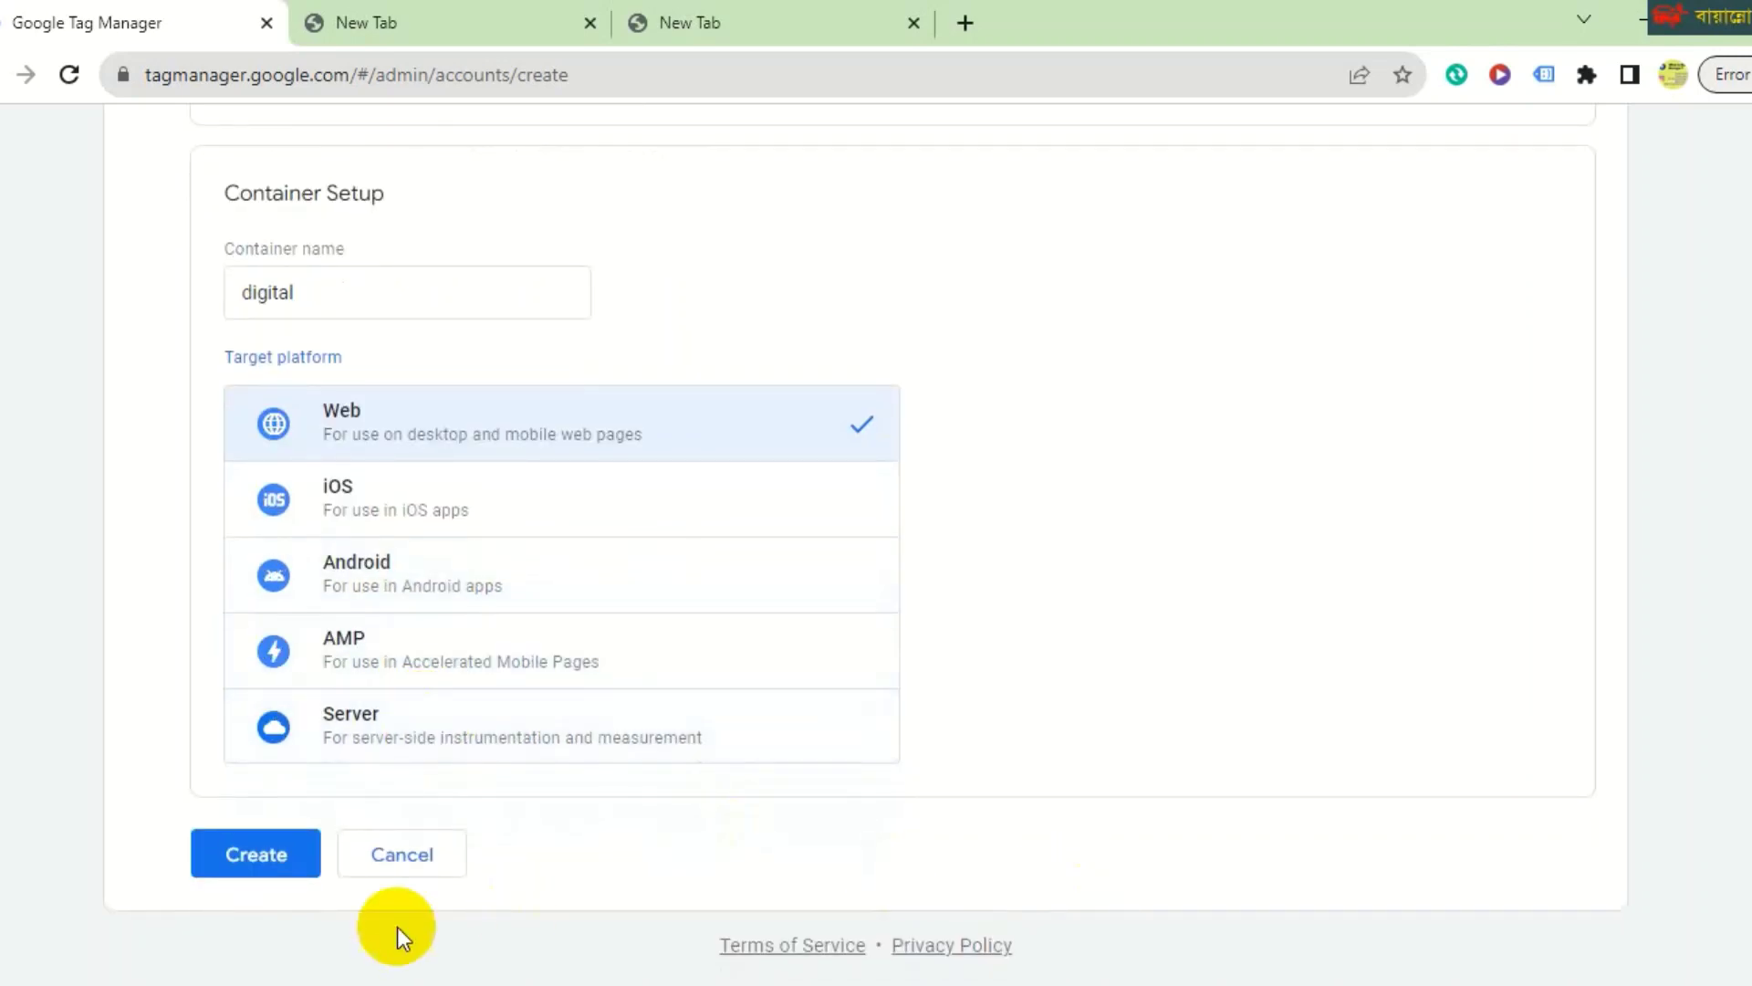
click(260, 854)
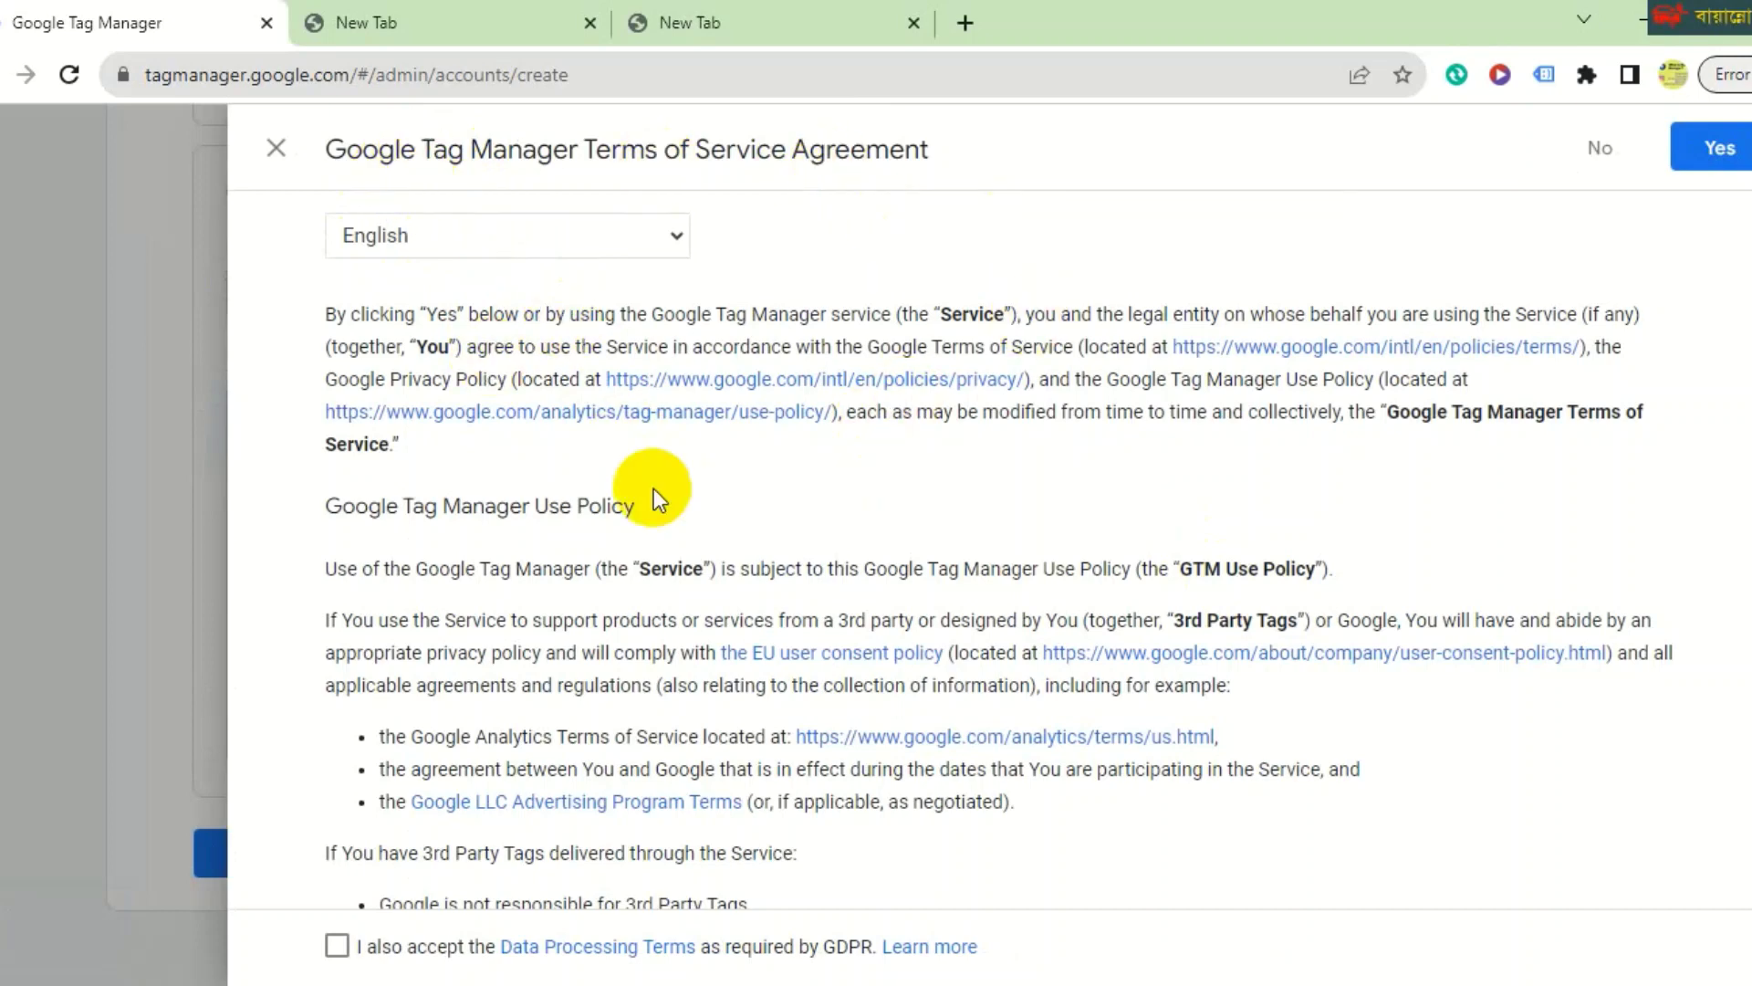
Review the Terms of Service Agreement, accept the GDPR Data Processing Terms and agree to the terms.
scroll(654, 489, down, 6)
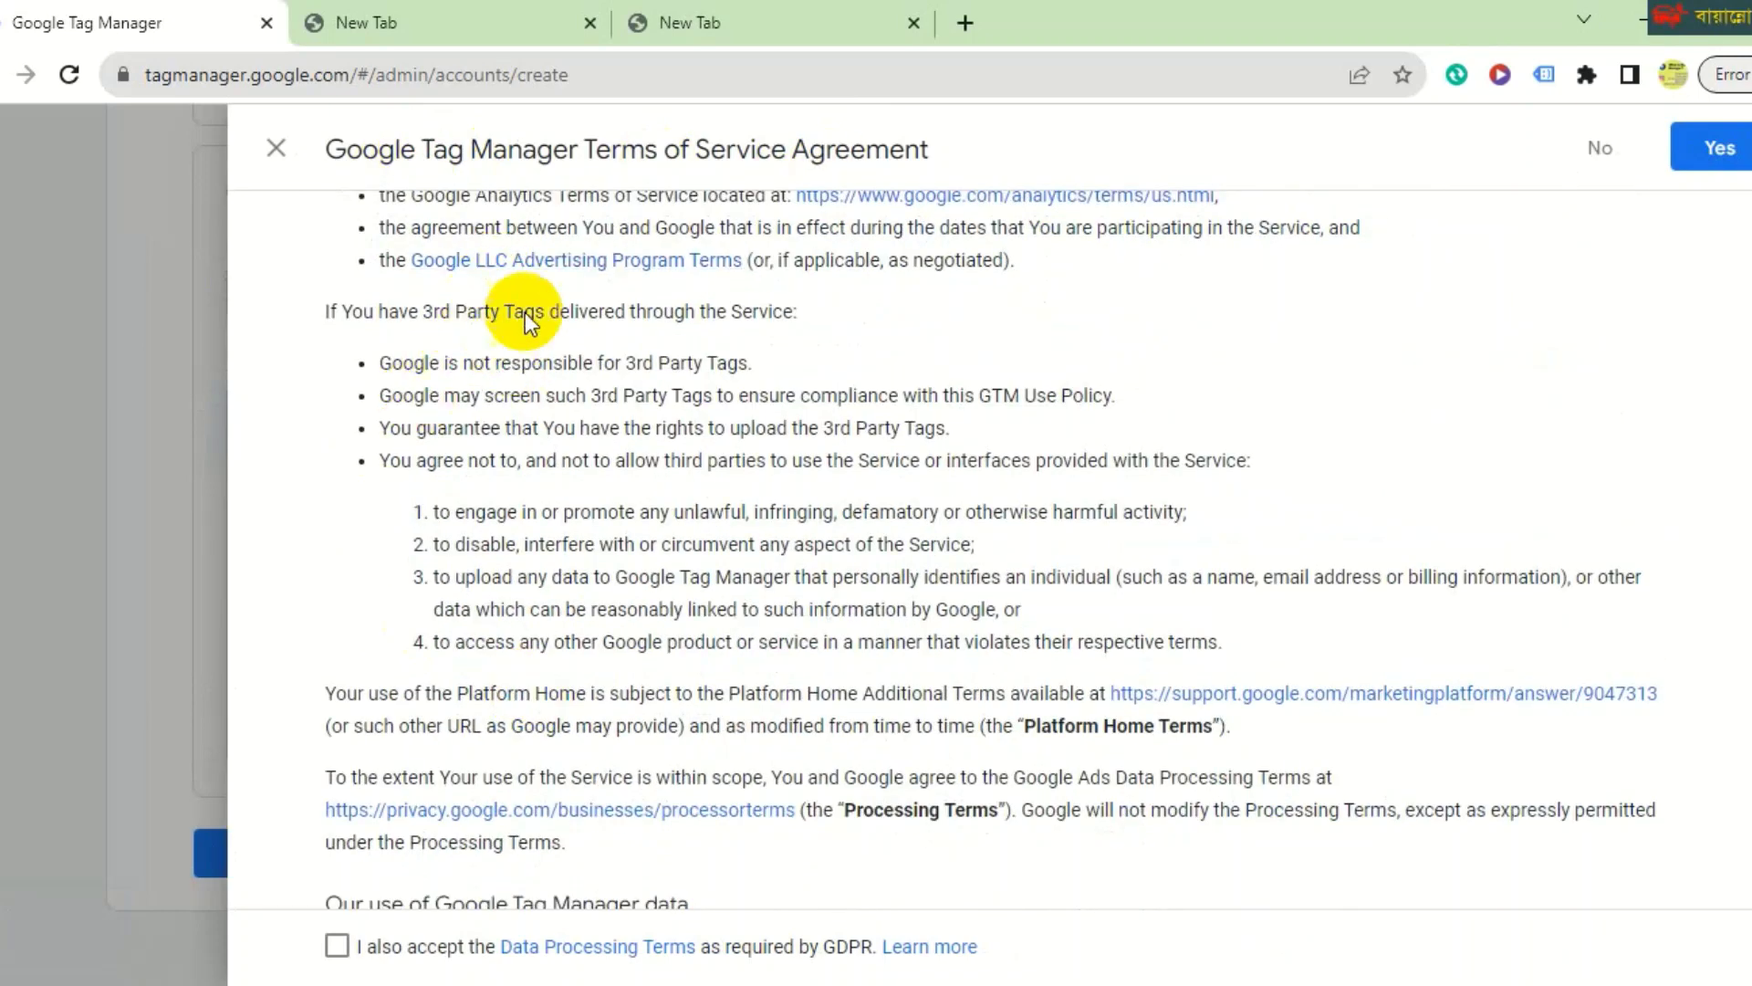
scroll(638, 474, down, 2)
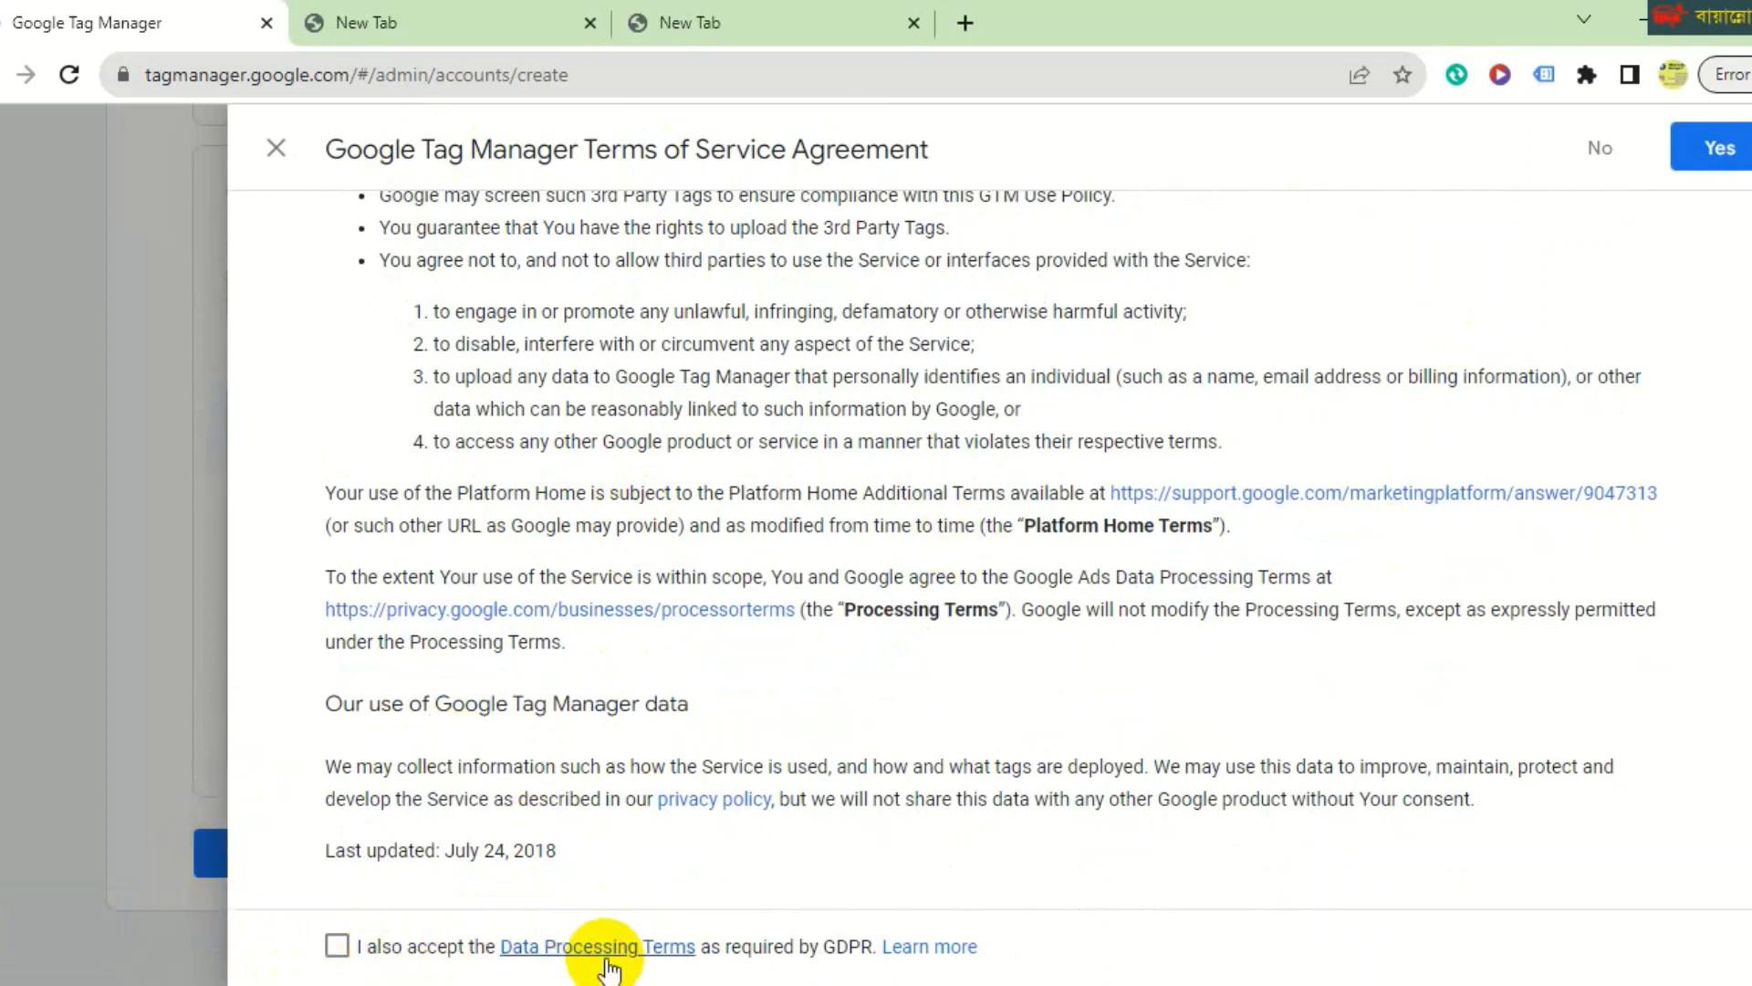
click(336, 951)
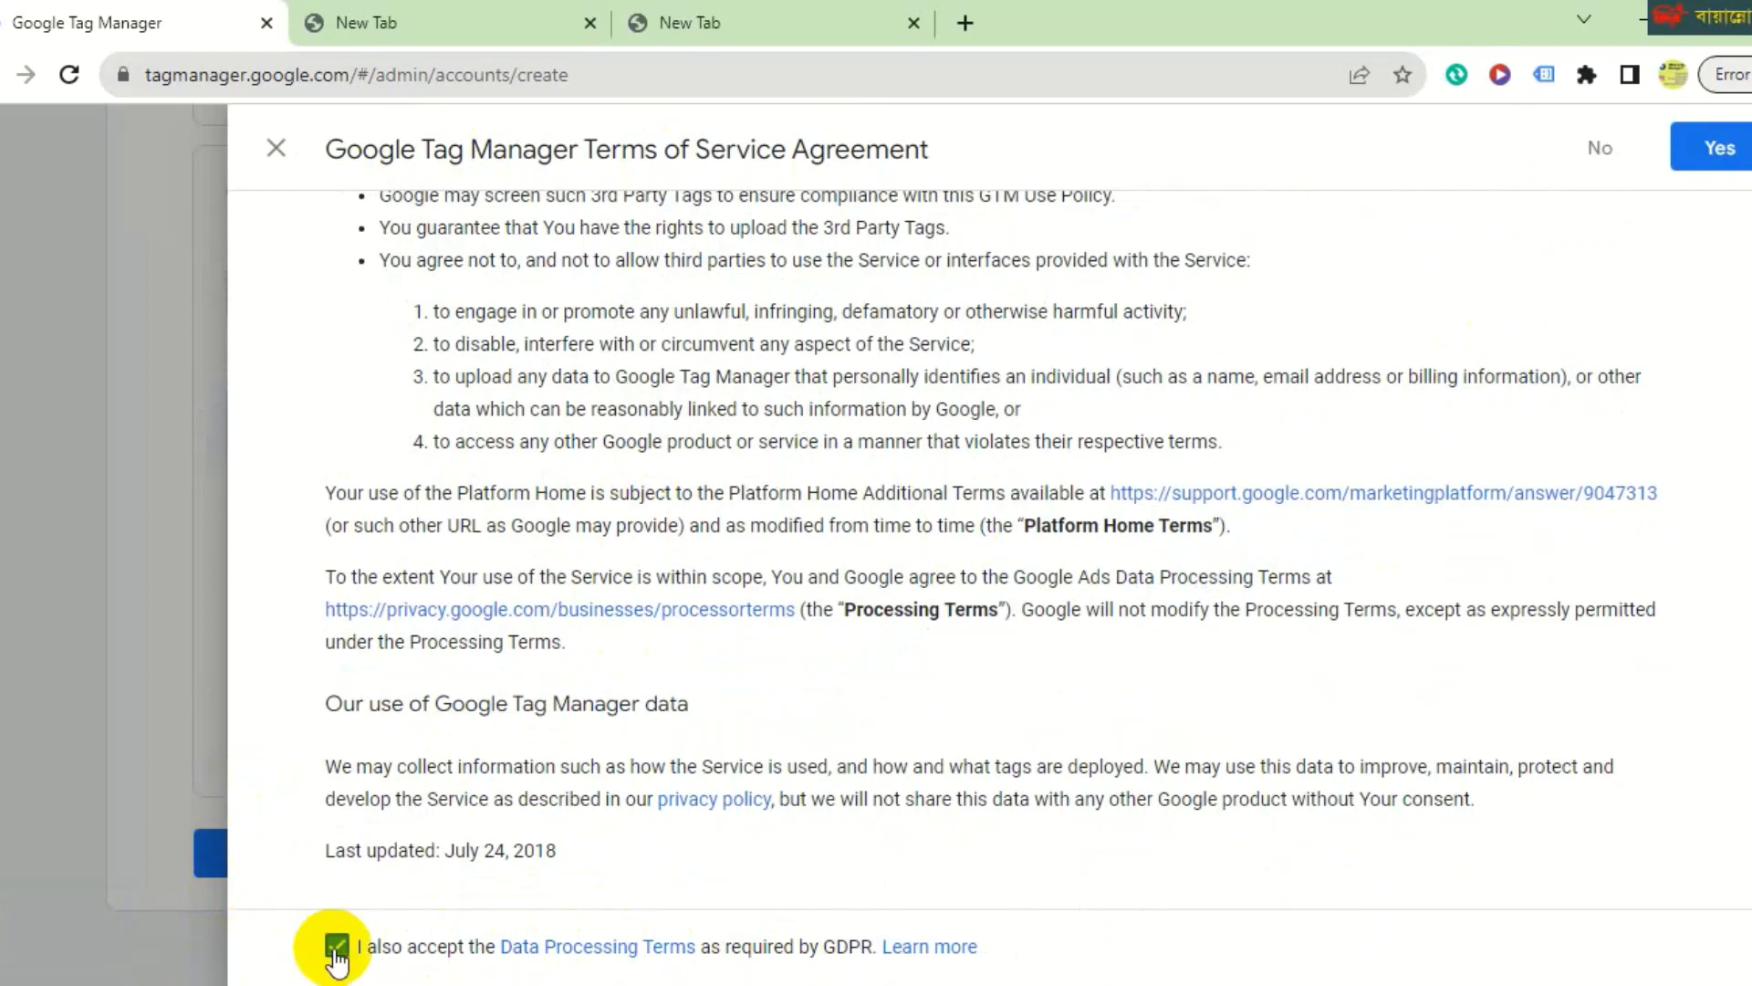
click(1716, 149)
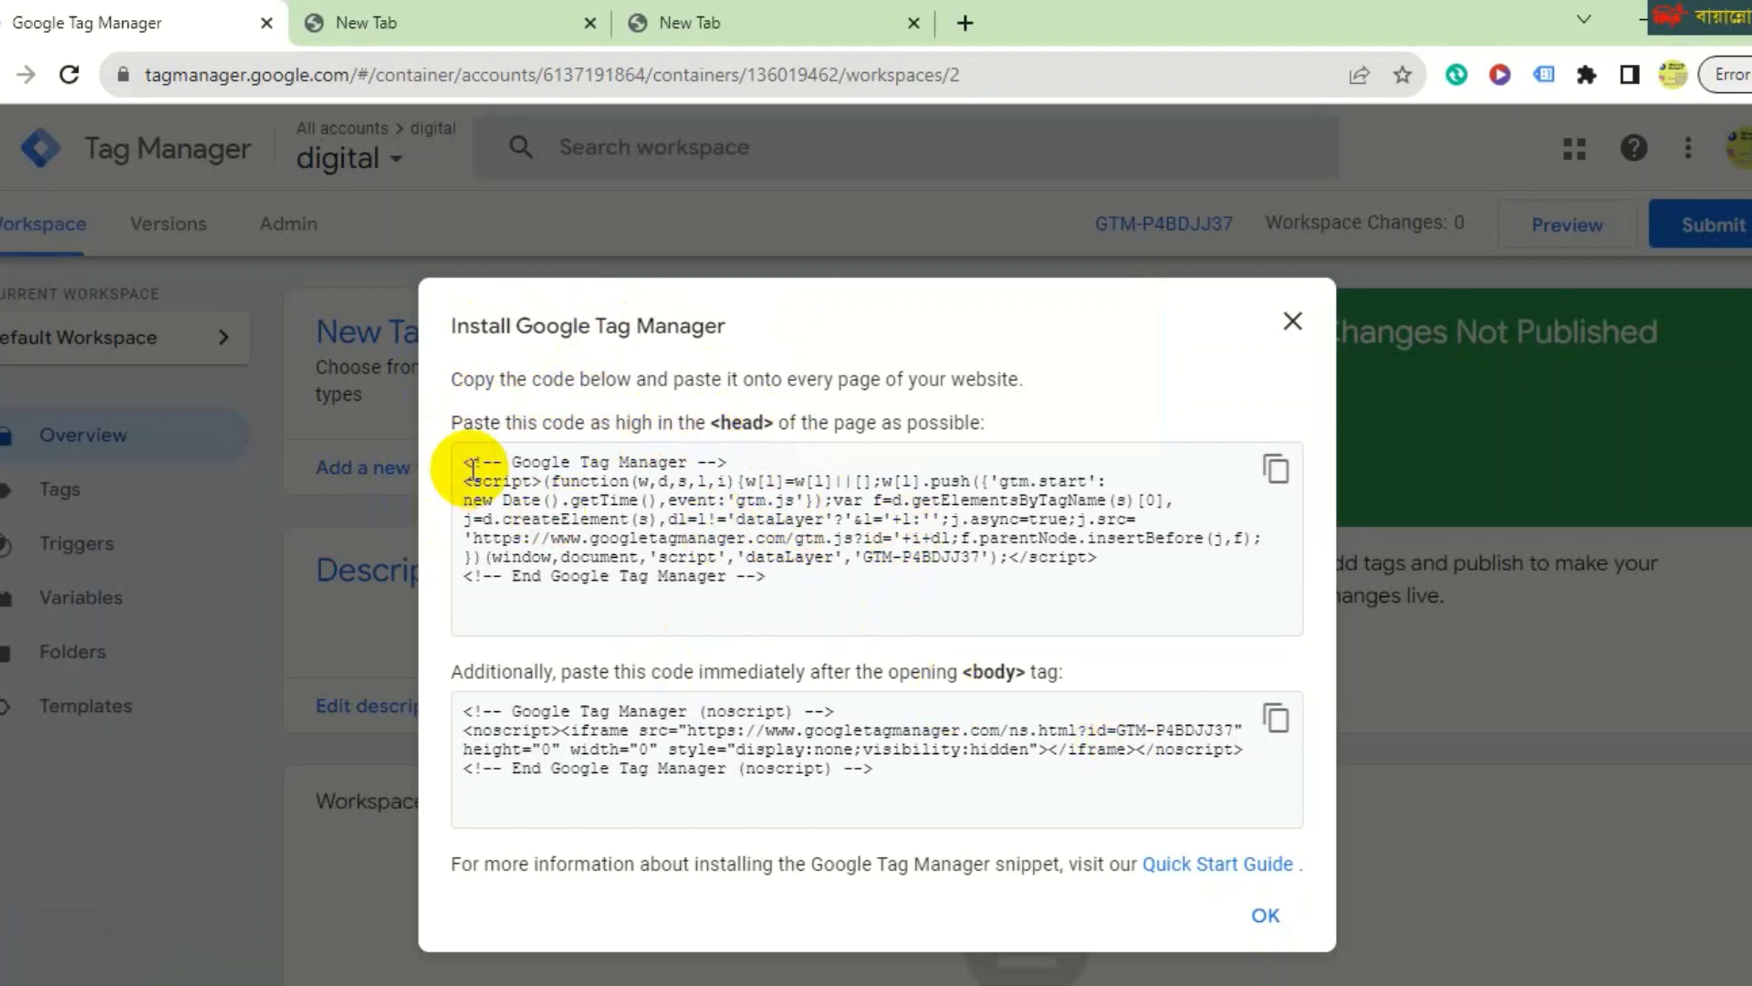
Highlight the head installation code snippet and close the Install Google Tag Manager dialog.
drag(746, 575, 391, 458)
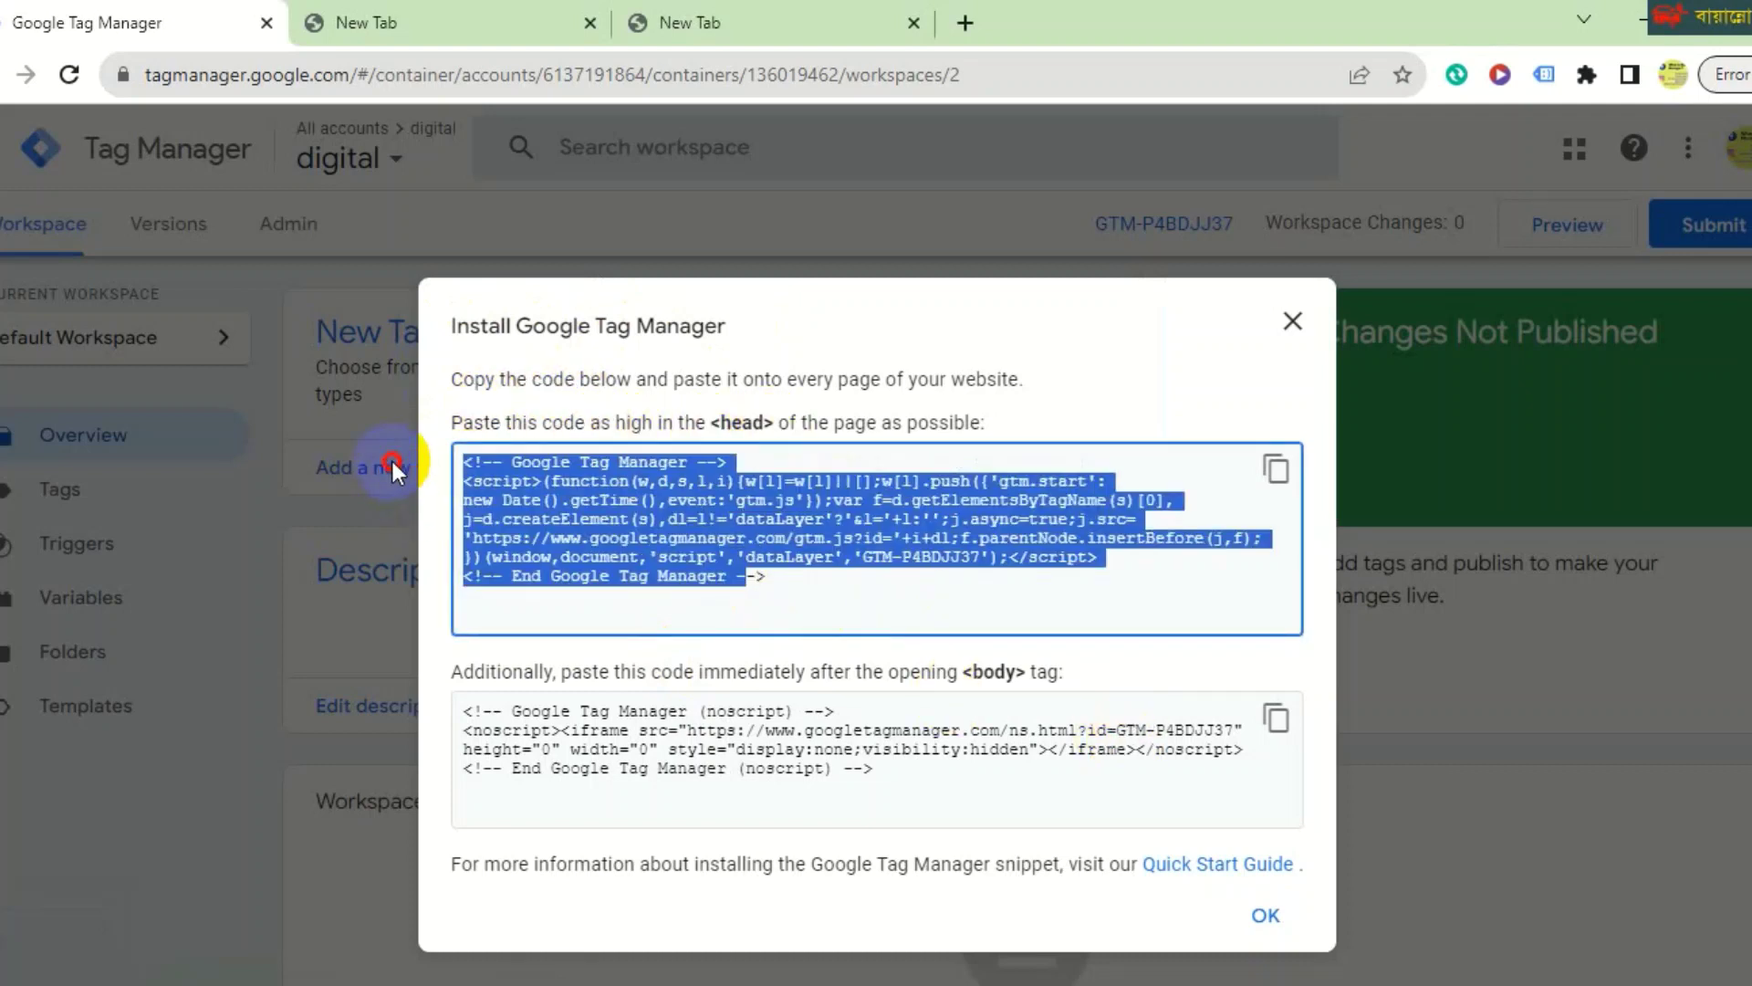
click(1264, 913)
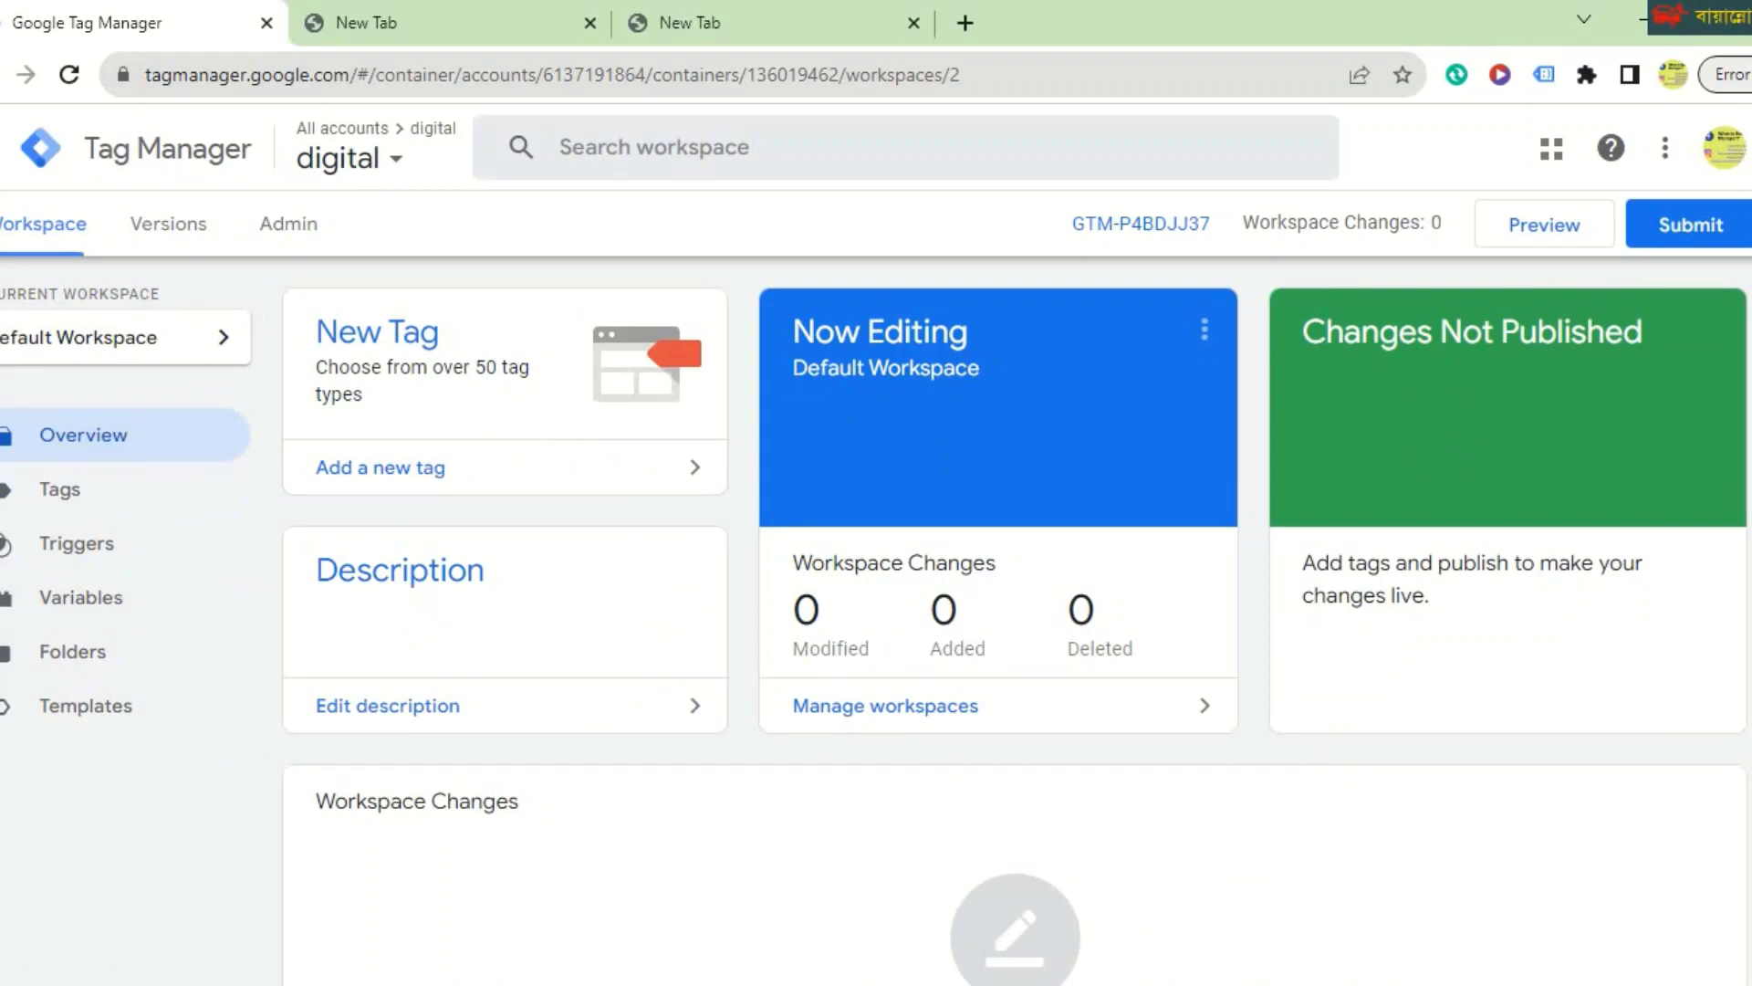
key(Print)
mouse_move(1, 365)
mouse_down()
mouse_move(293, 907)
mouse_move(255, 748)
mouse_up()
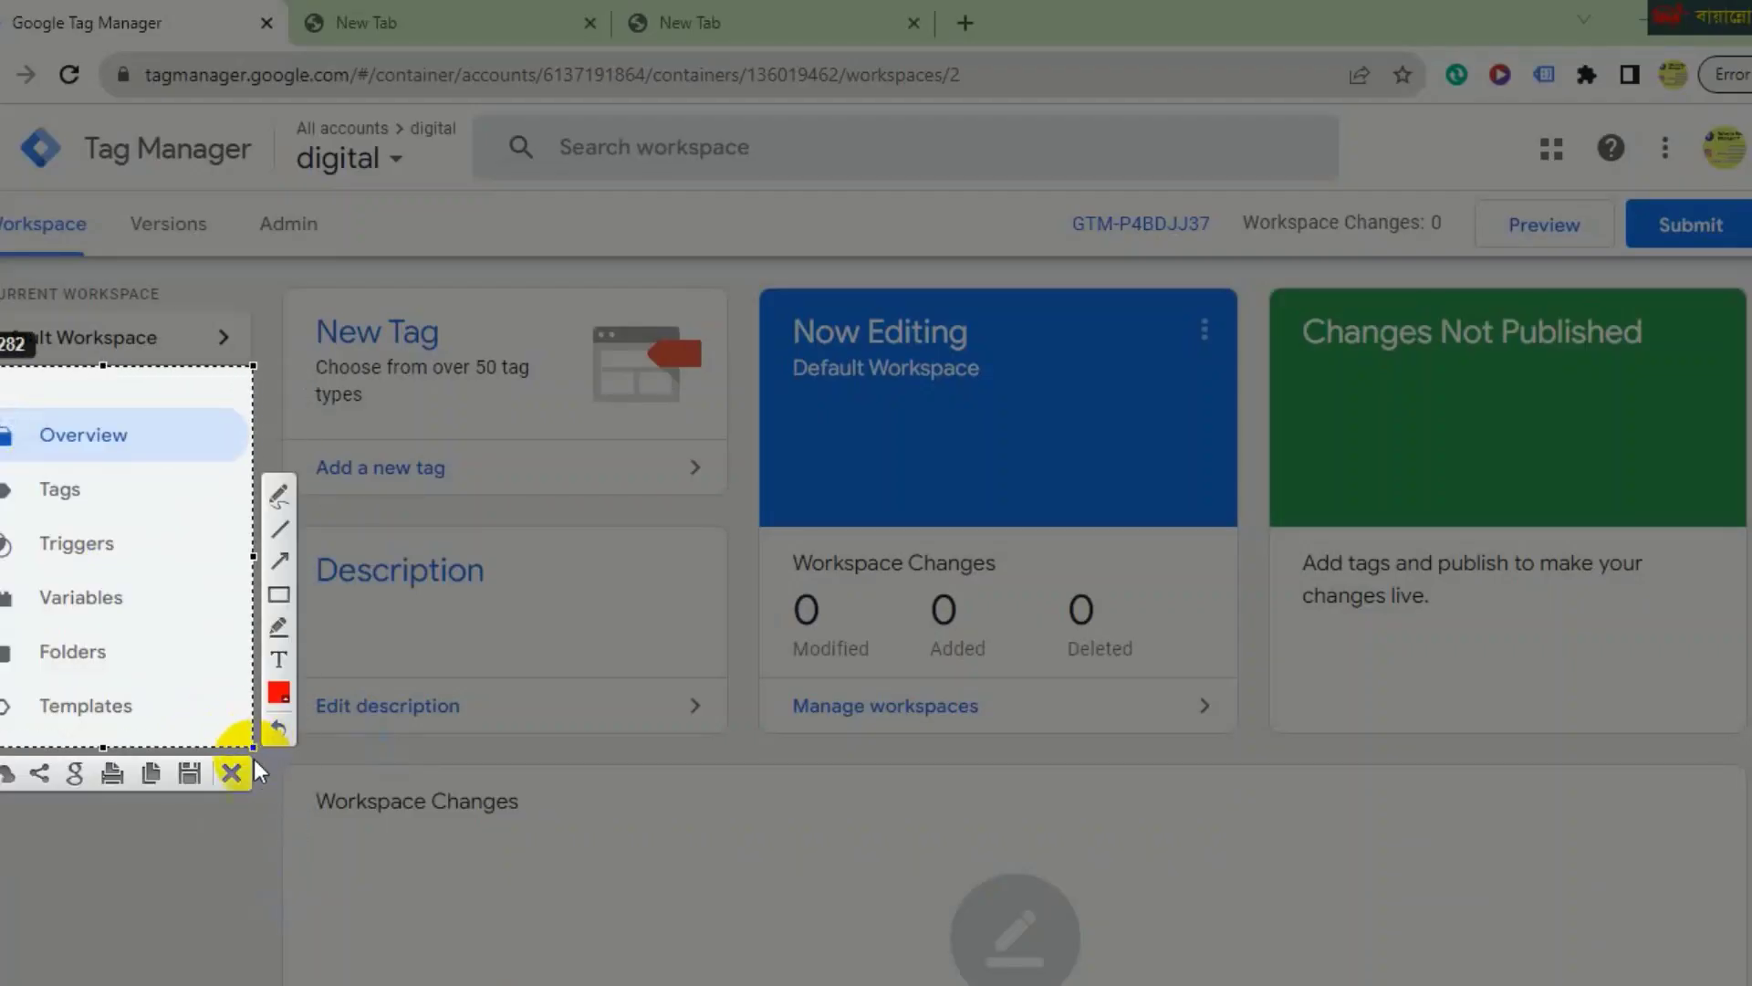
click(234, 773)
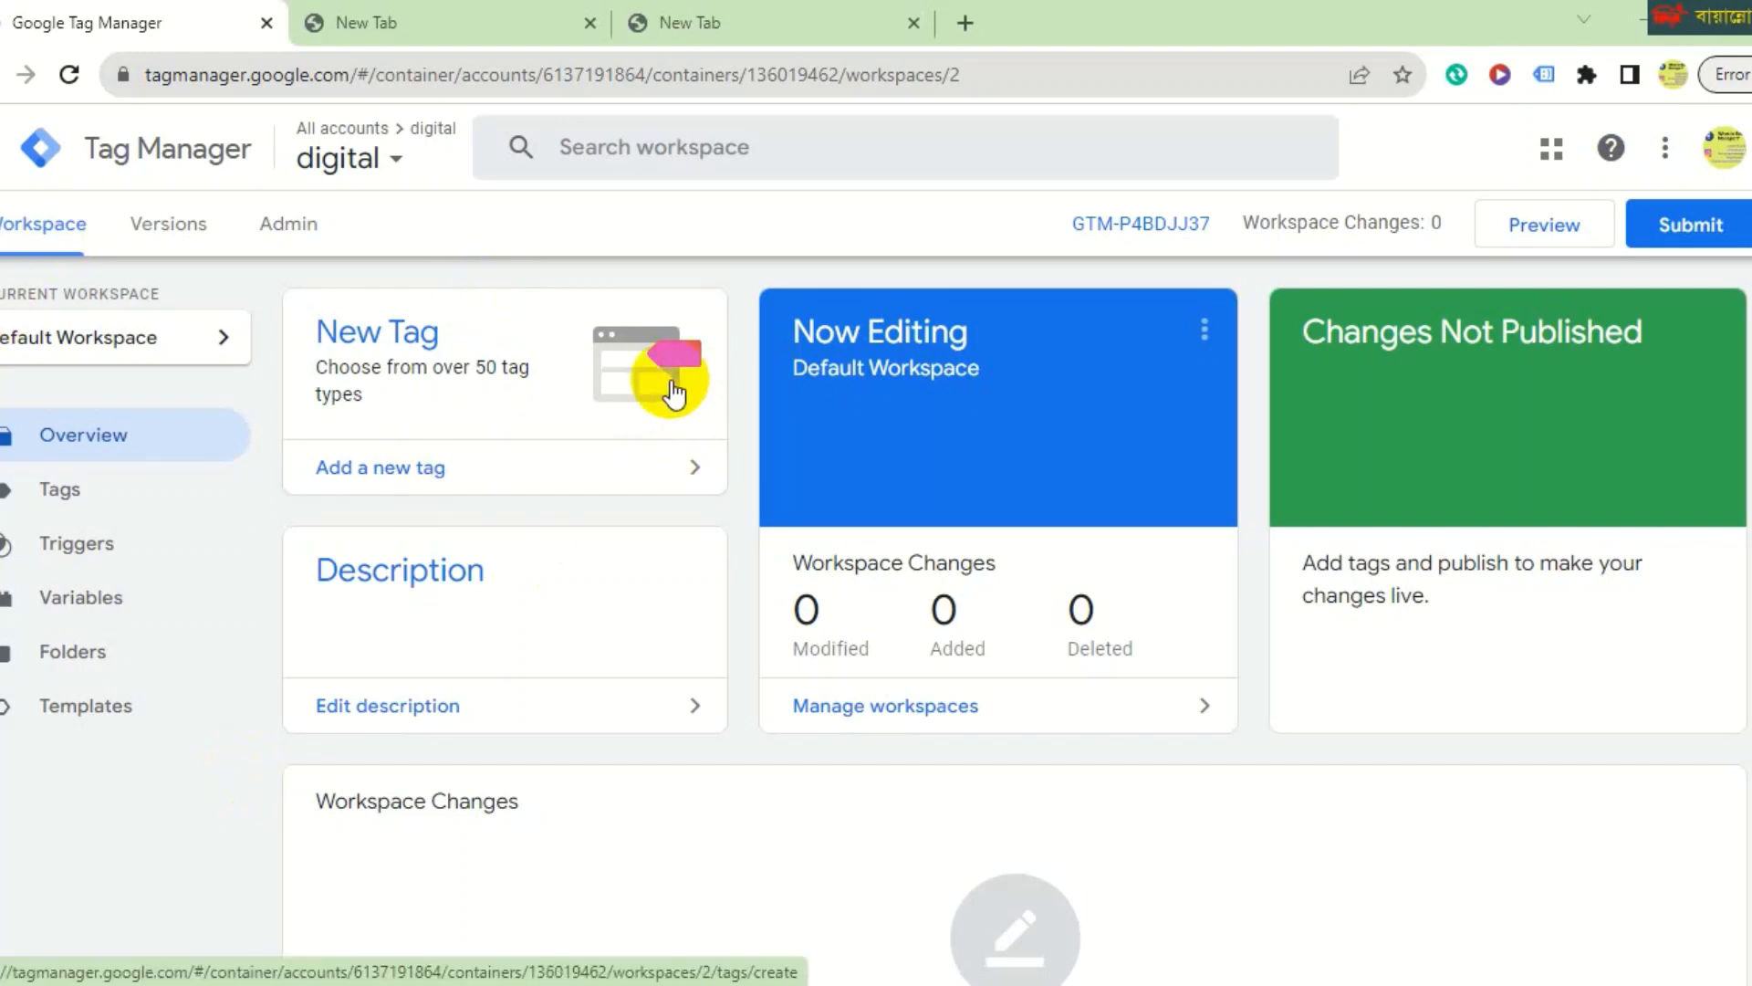
Start another new account from the Admin area and enter "marketing" as its account name.
click(281, 226)
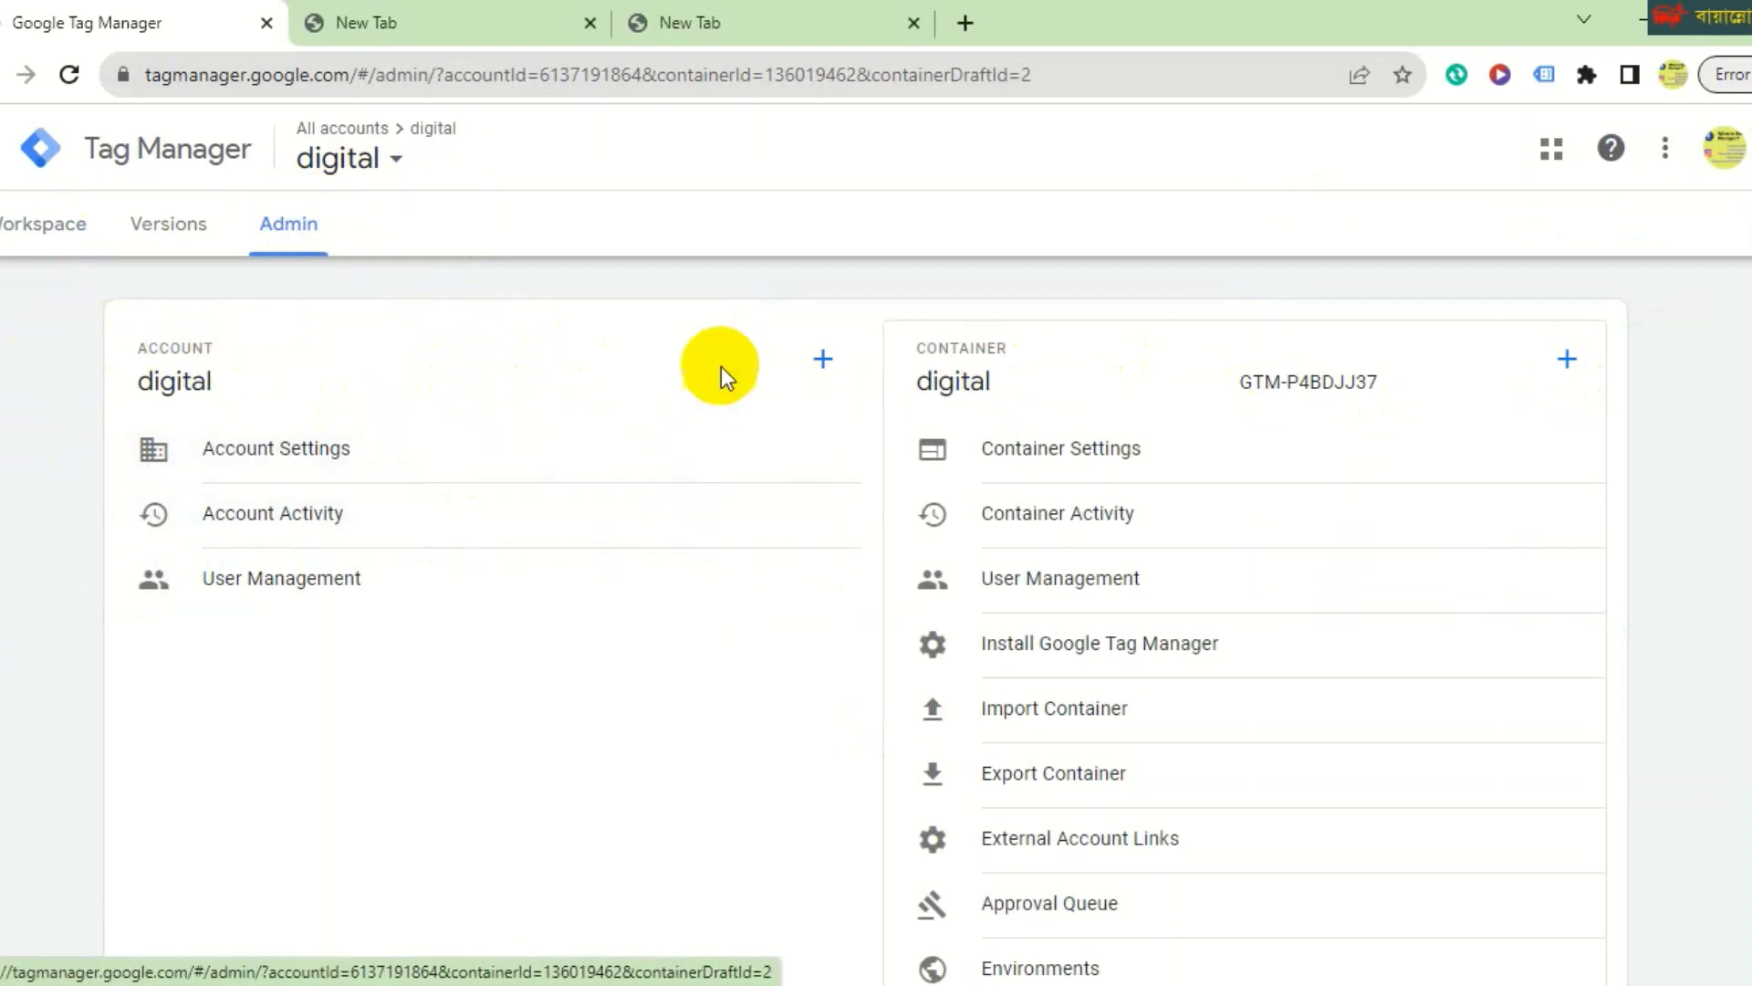
click(826, 363)
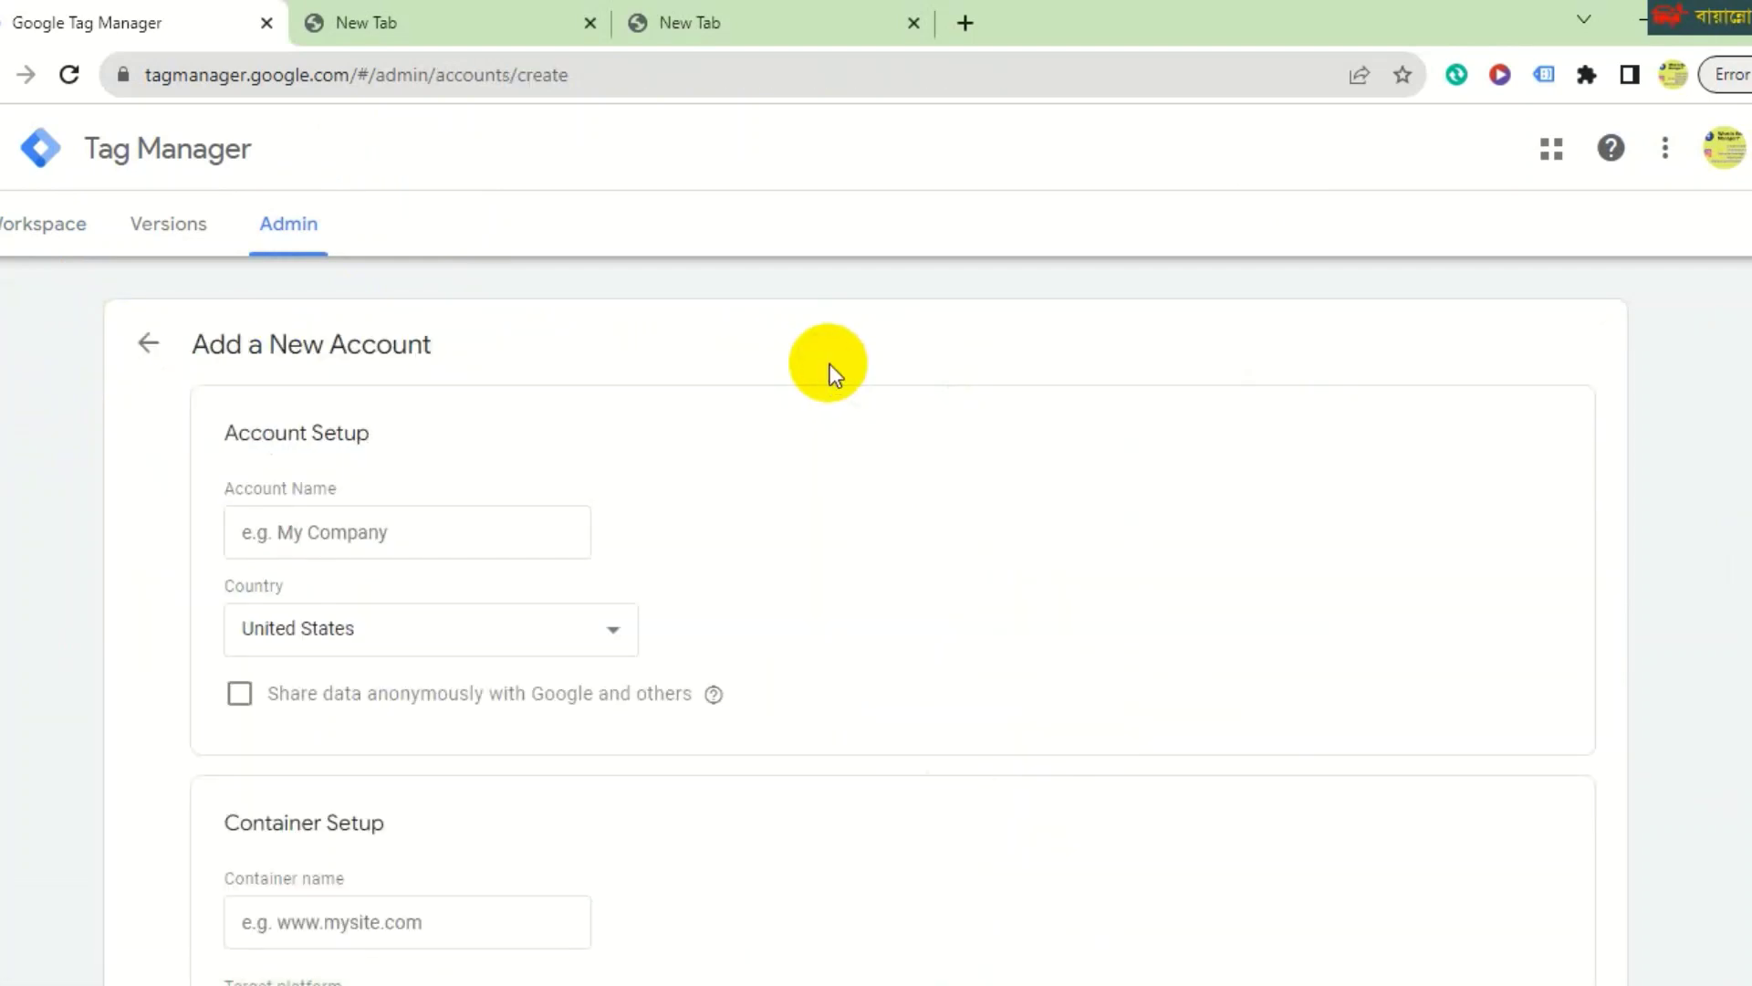
click(312, 531)
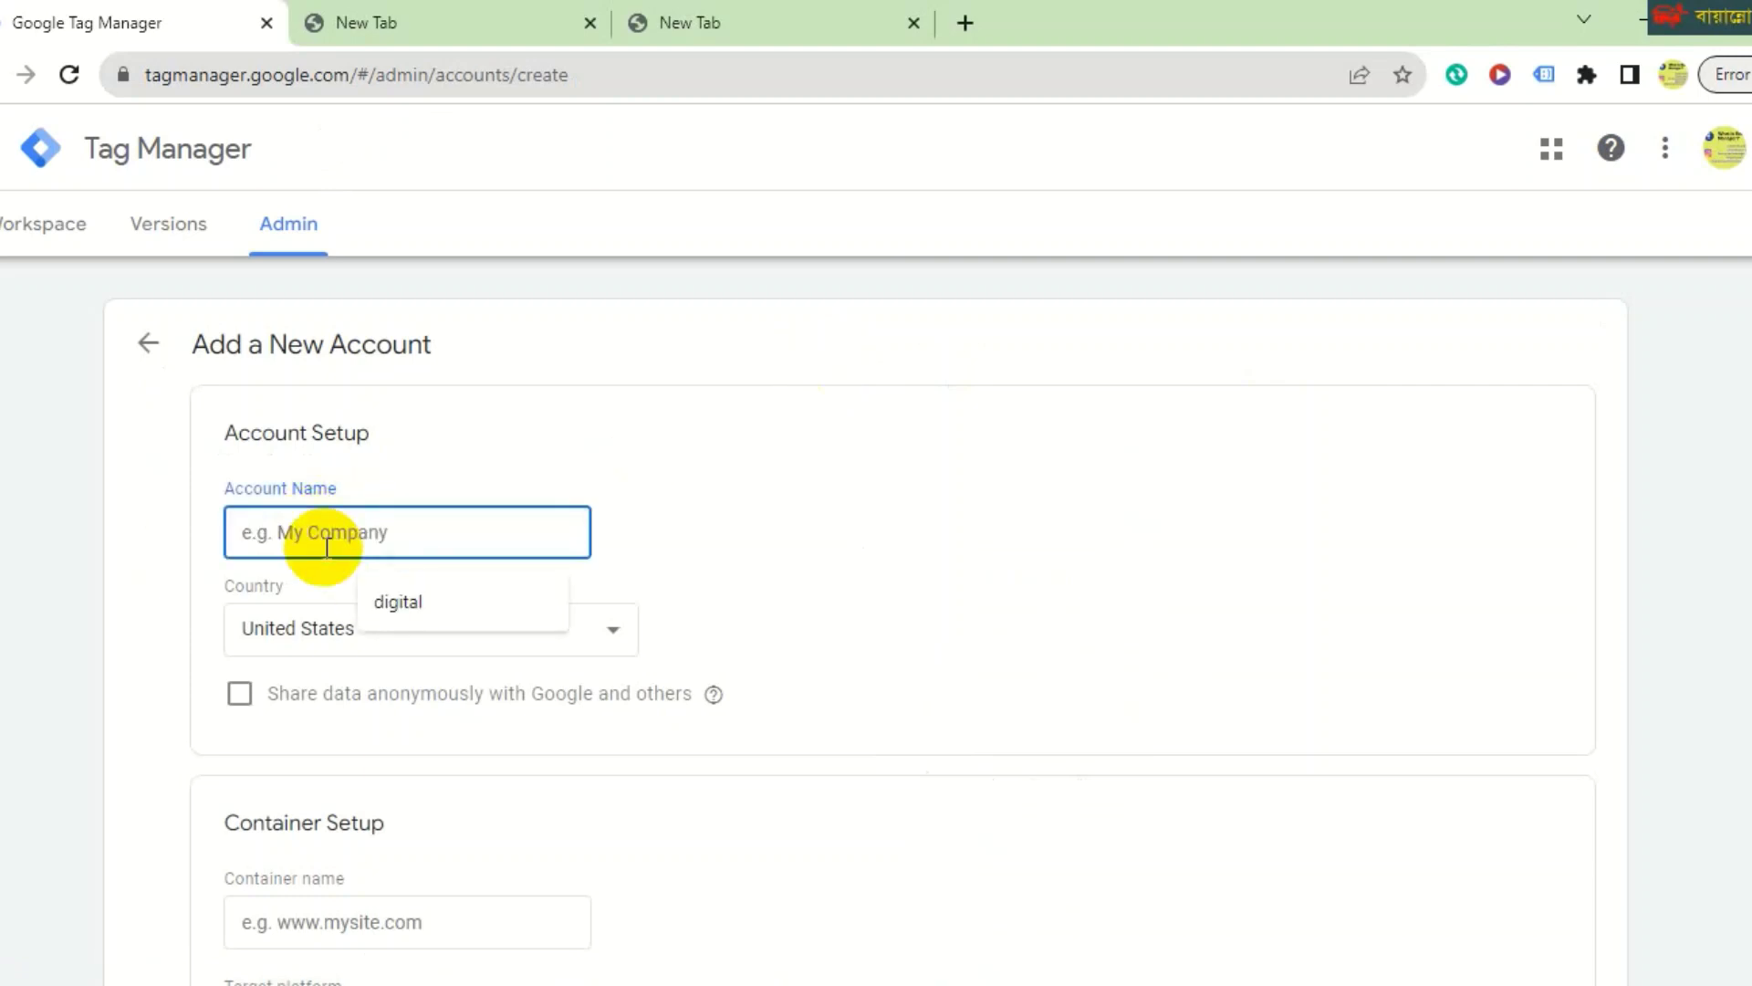
text(marketing)
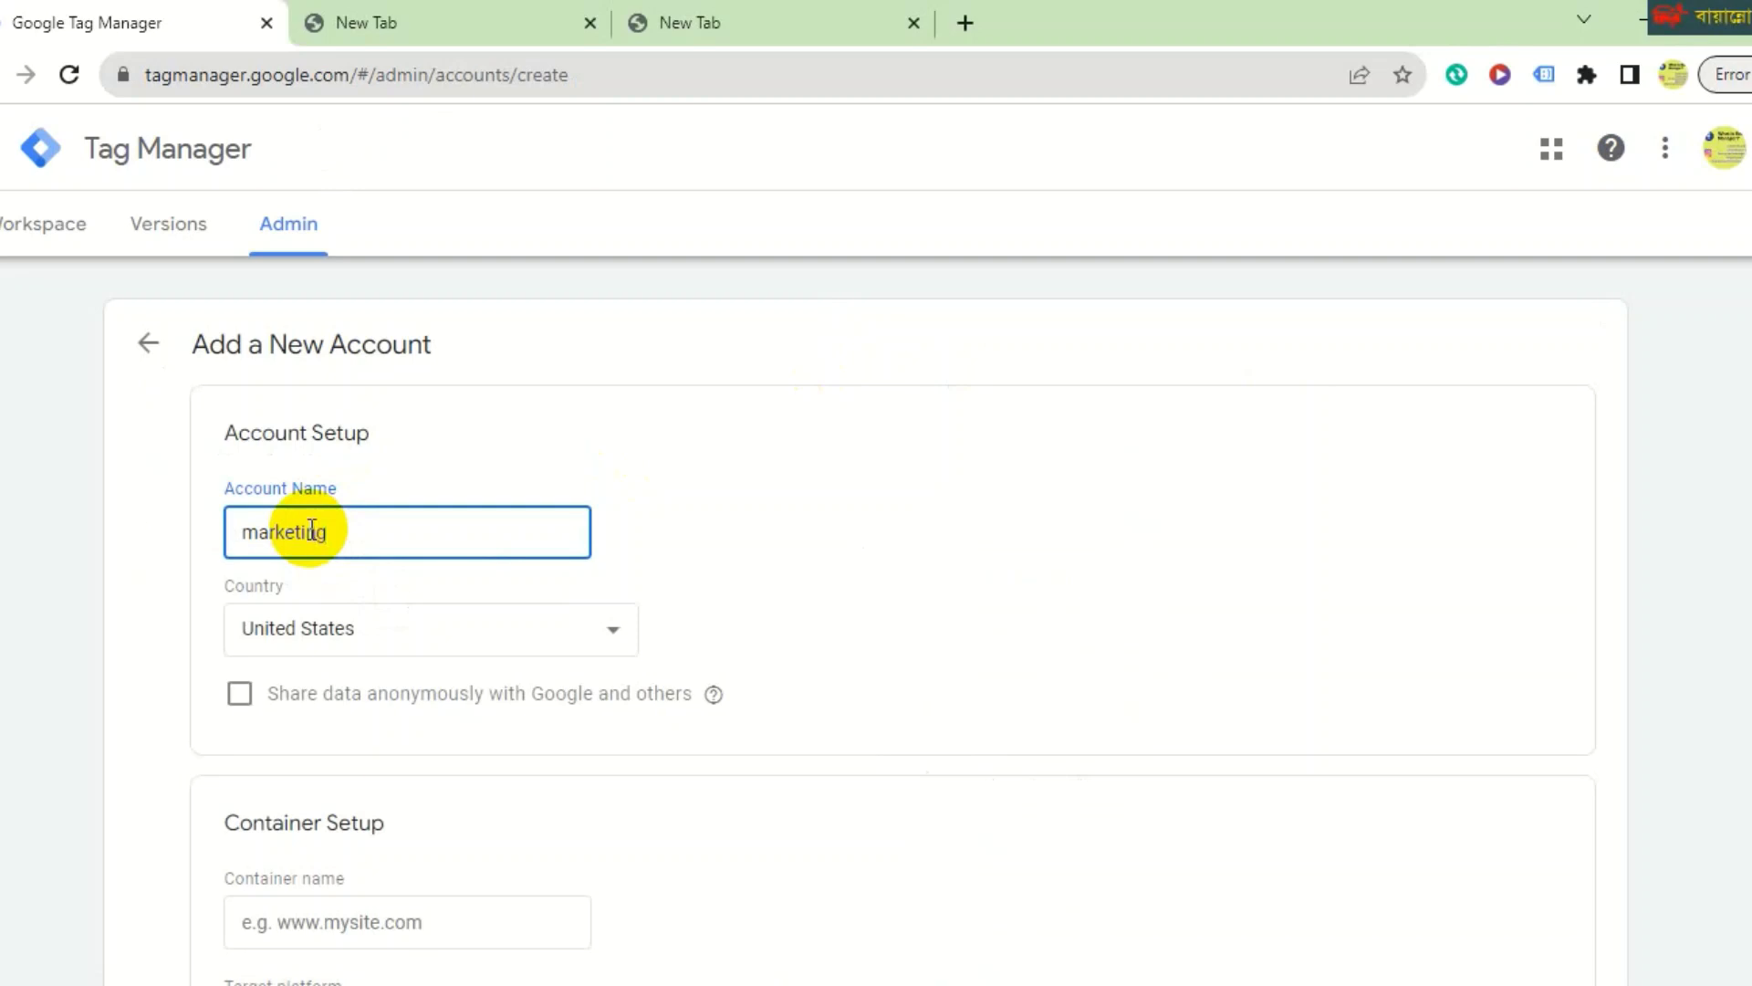
Enable anonymous data sharing with Google and others, and copy the account name "marketing" into the container name.
scroll(259, 693, down, 3)
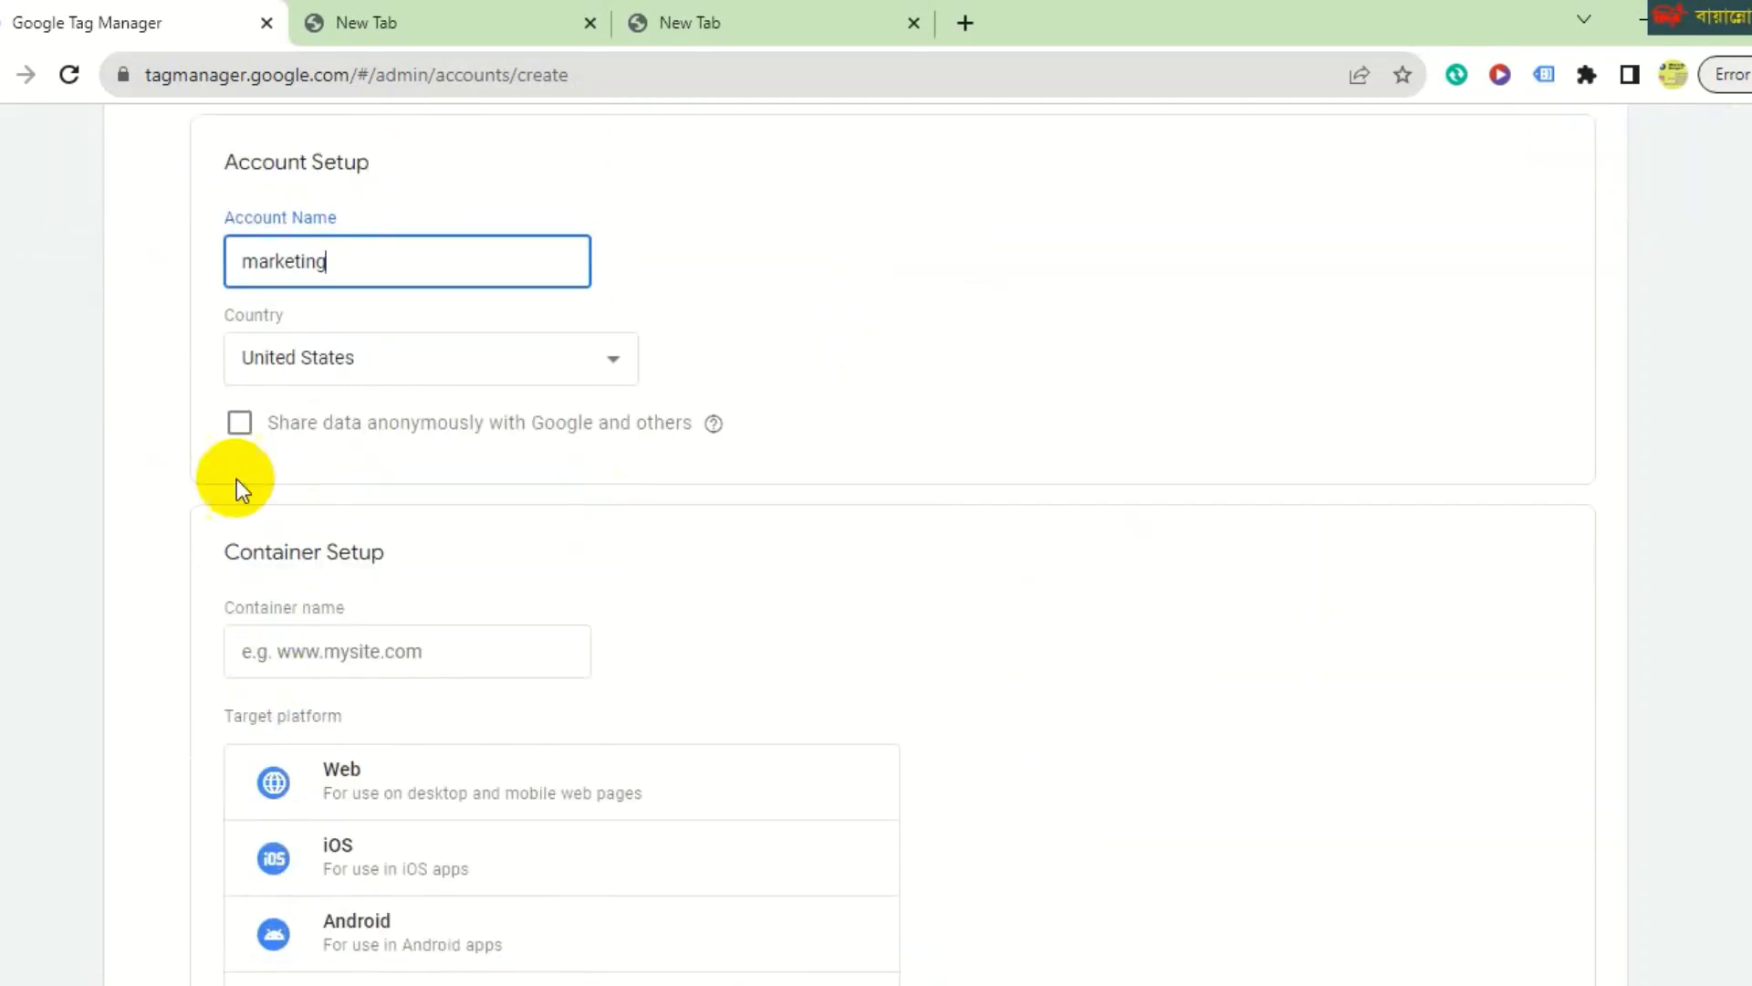
click(239, 419)
scroll(325, 442, down, 3)
click(454, 380)
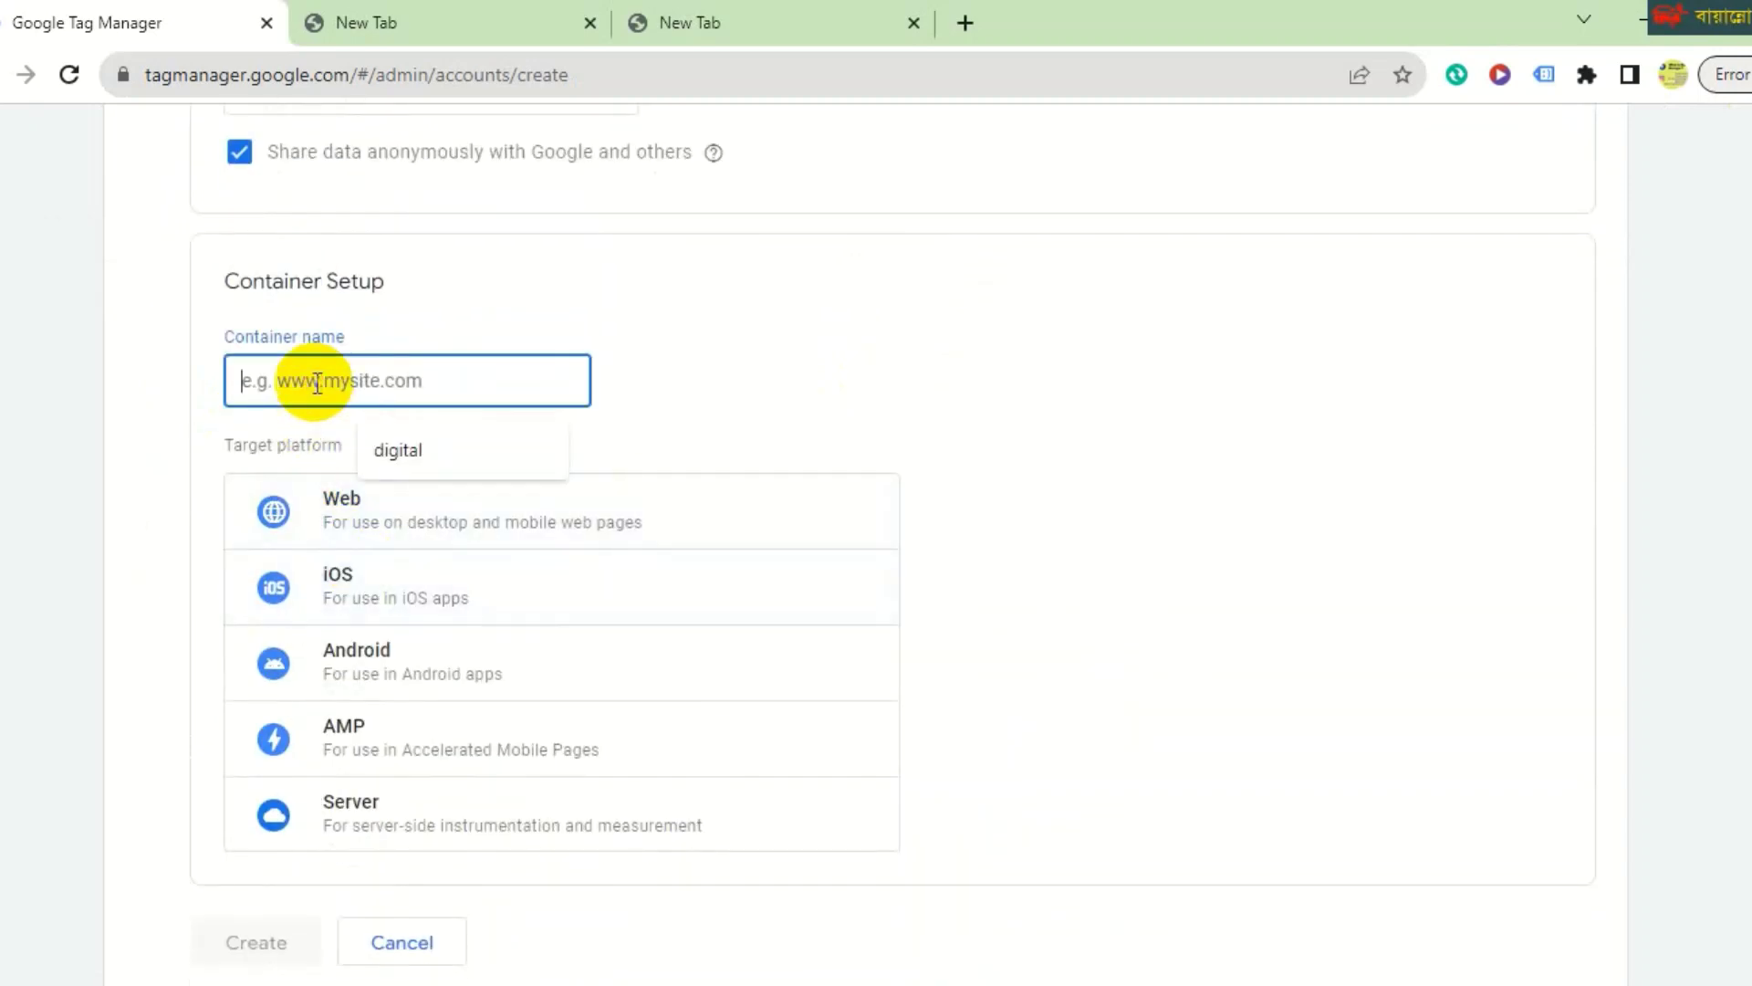
scroll(492, 387, up, 5)
drag(375, 524, 243, 529)
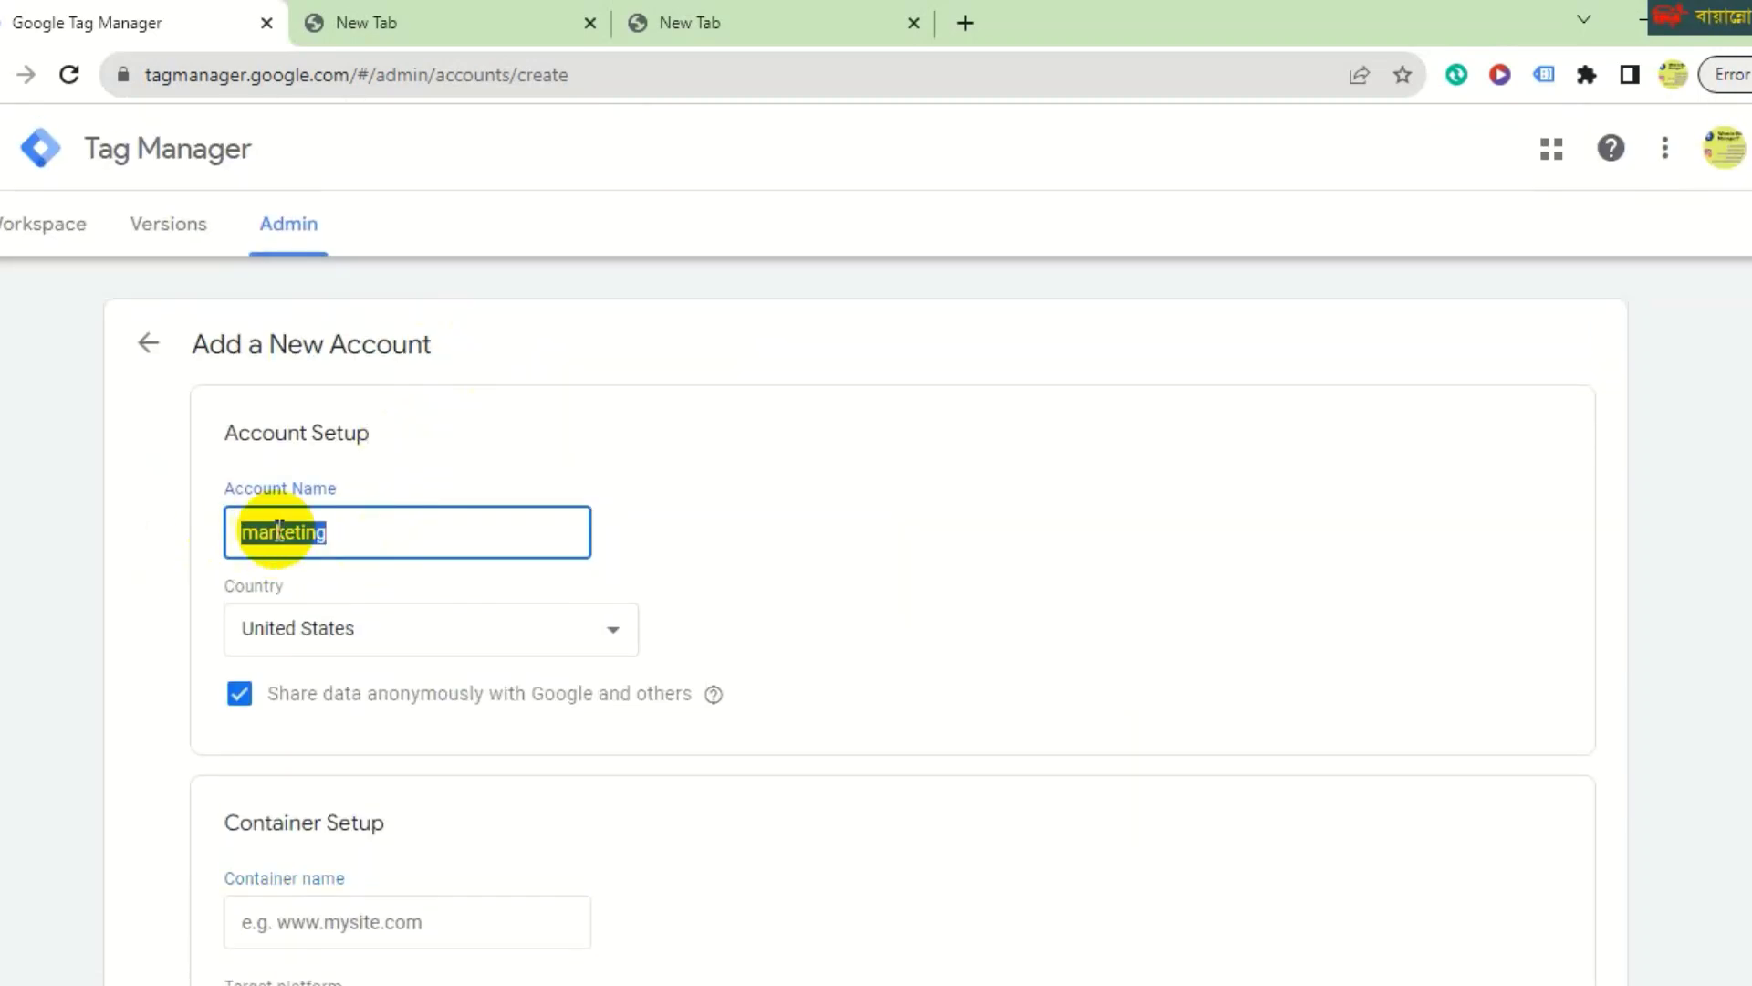
right_click(277, 531)
click(345, 129)
scroll(364, 419, down, 5)
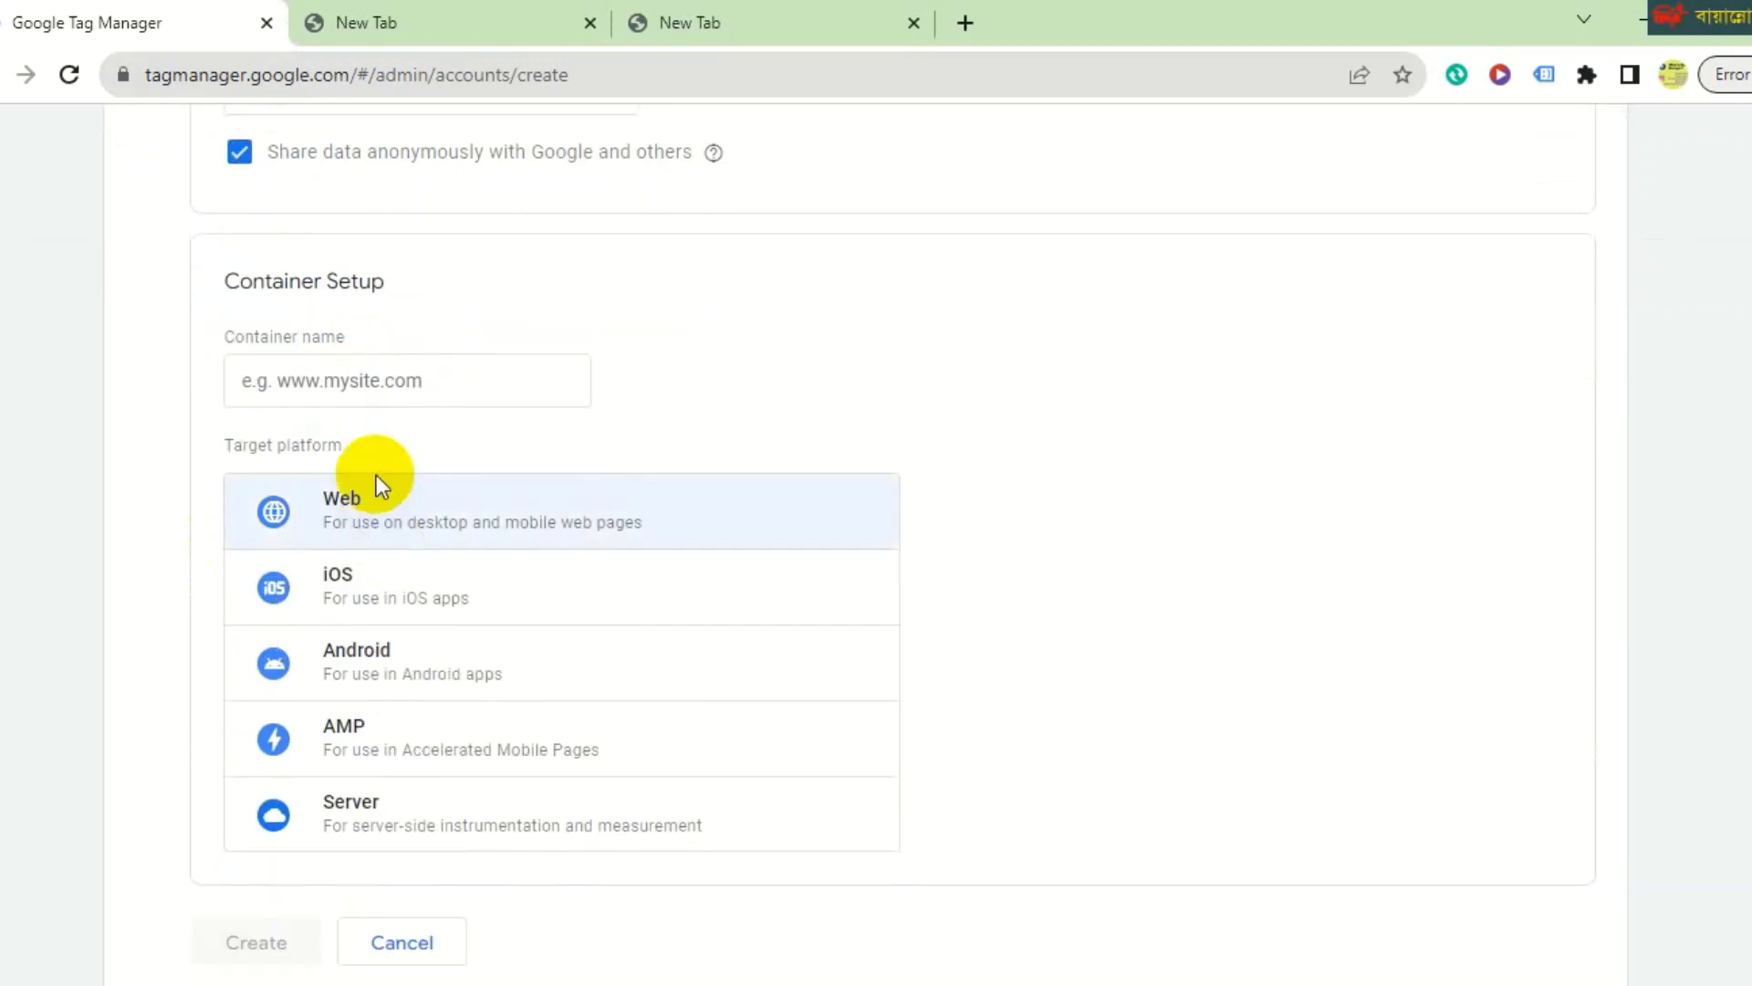
right_click(340, 384)
click(407, 597)
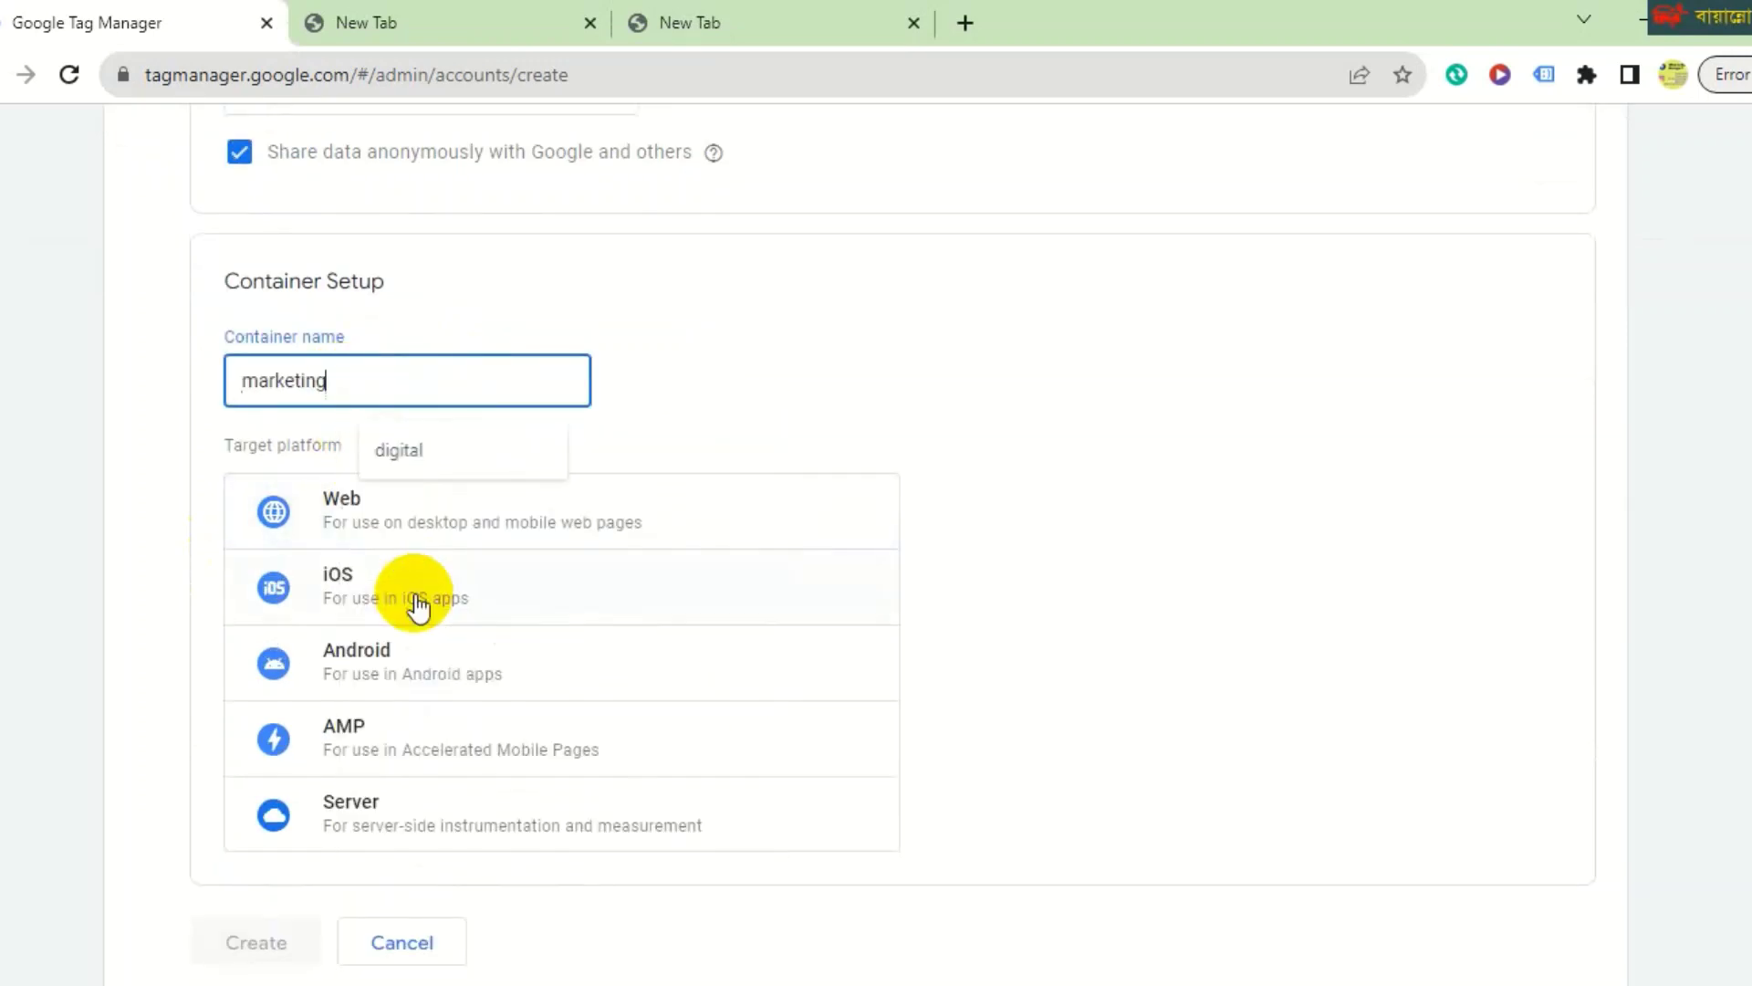
Set Web as the target platform of the "marketing" container and submit the account for creation.
click(332, 509)
scroll(505, 703, down, 1)
click(282, 848)
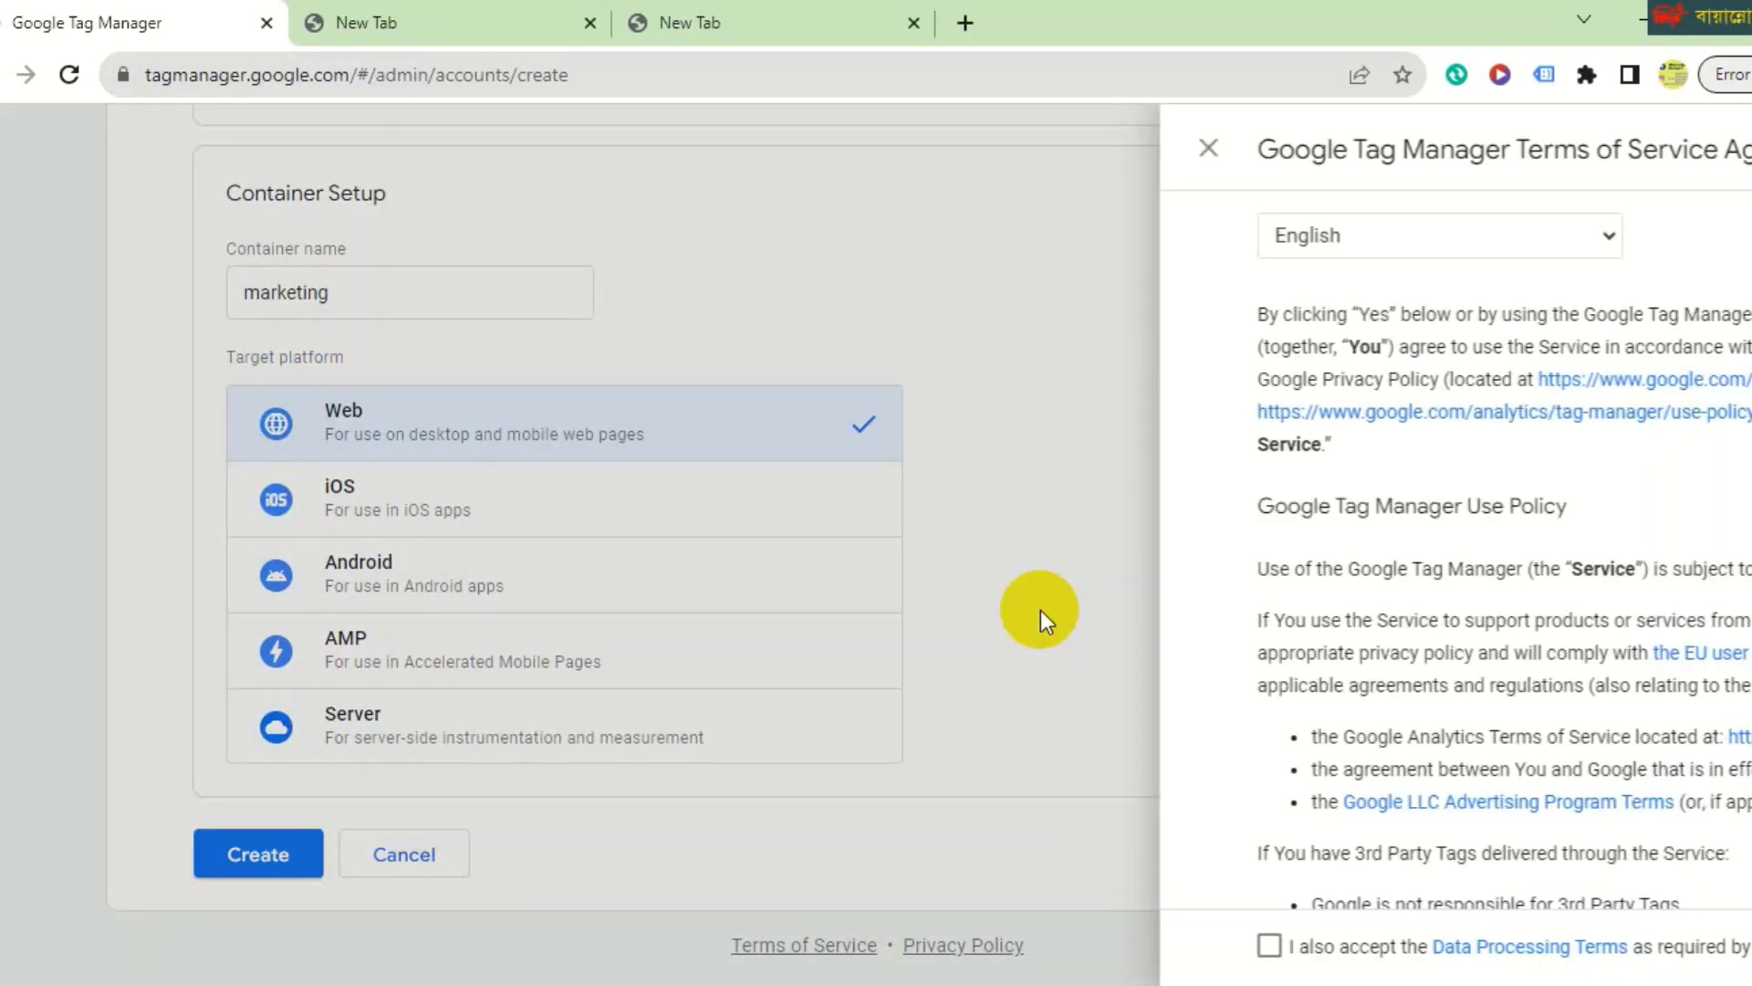
Review the Terms of Service Agreement, accept the GDPR Data Processing Terms and agree to the terms.
scroll(364, 743, down, 5)
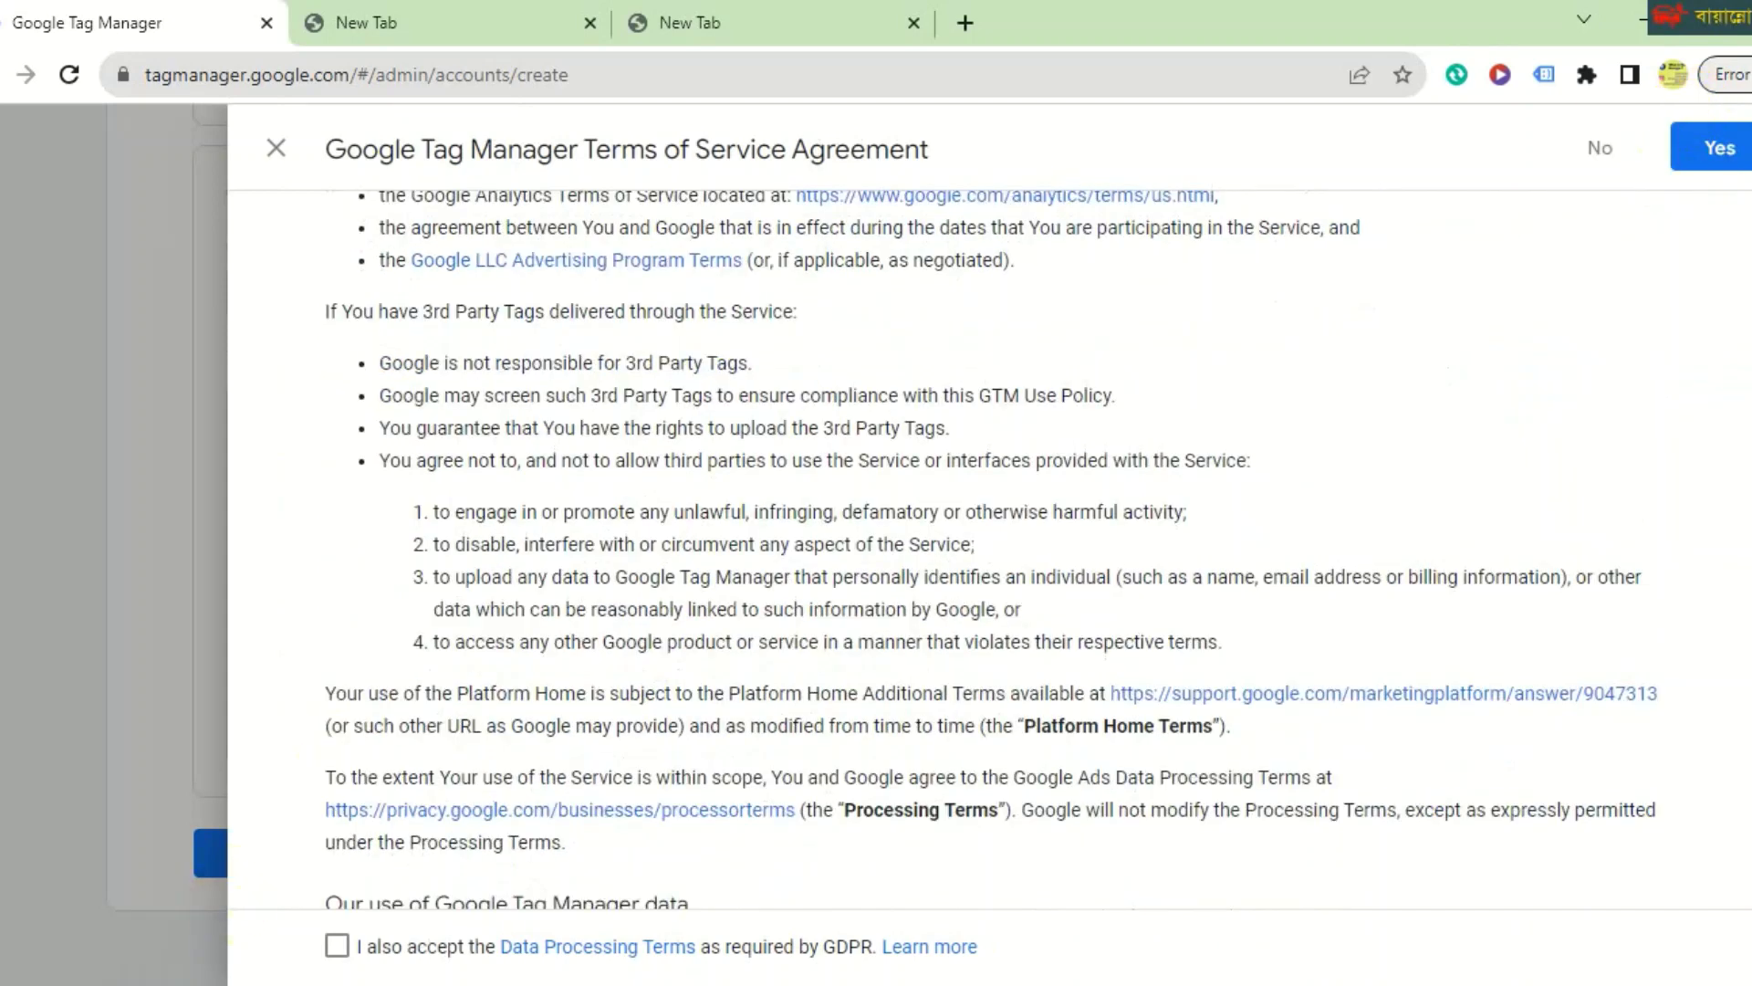
click(337, 946)
click(1711, 148)
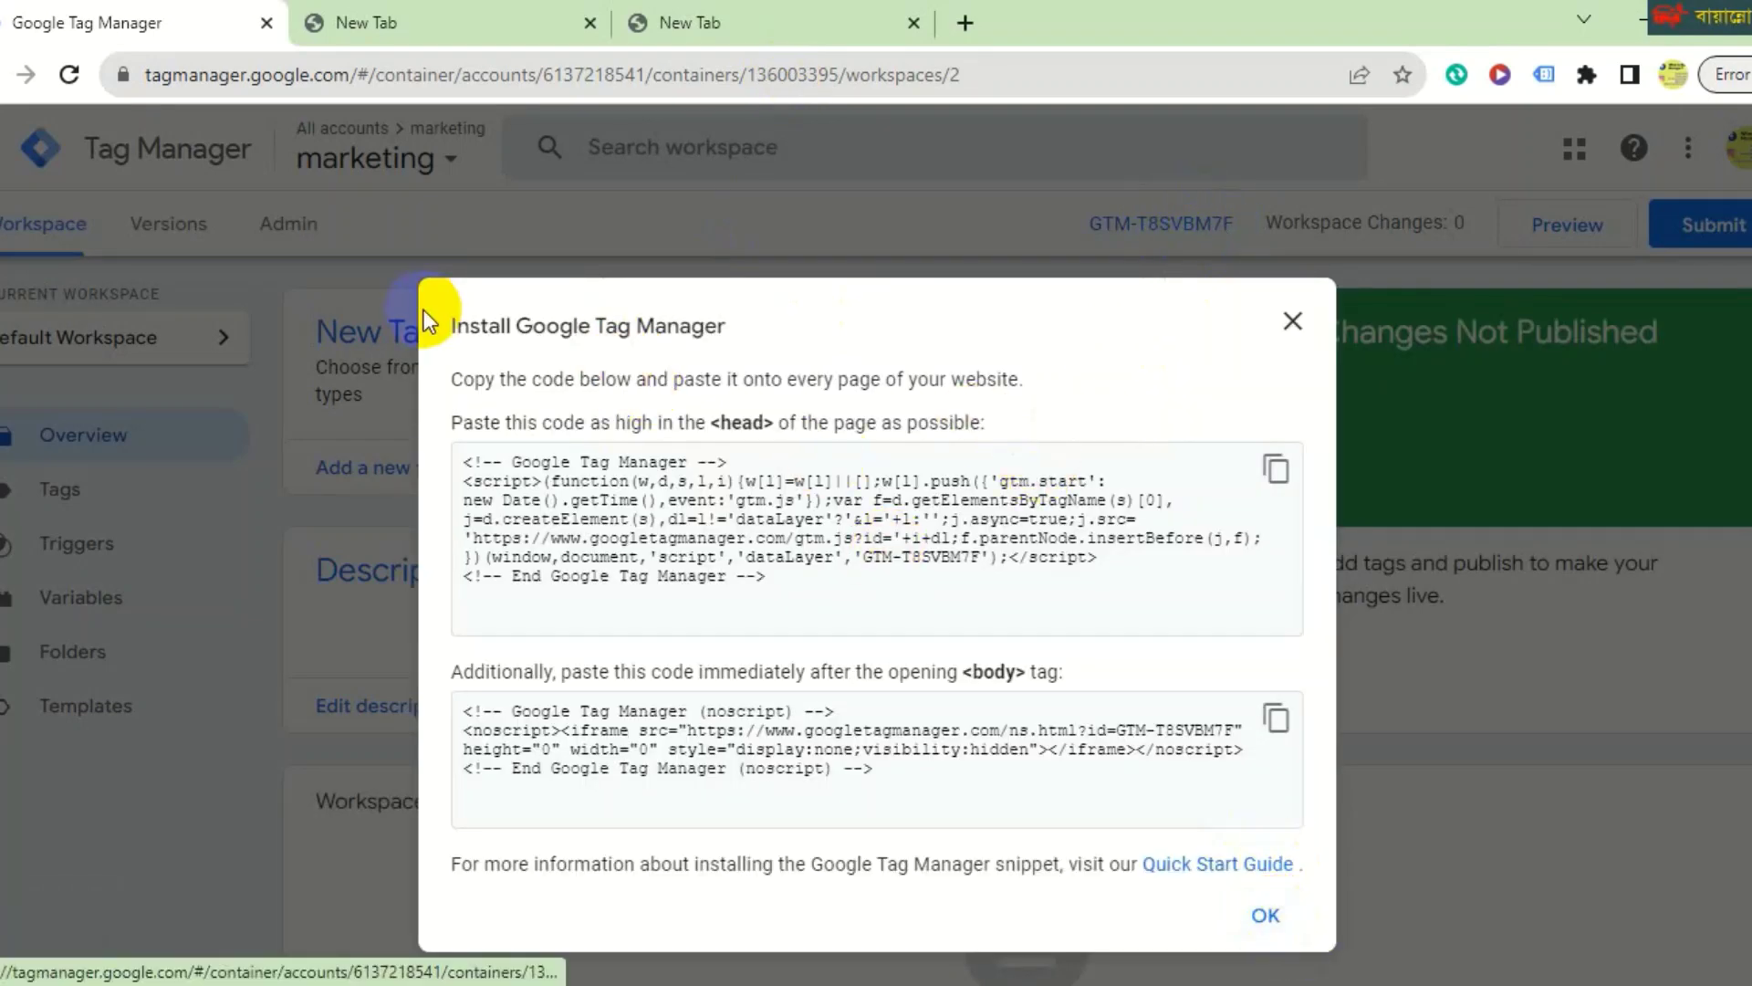
Close the Install Google Tag Manager dialog and highlight the marketing container's ID in the workspace header.
click(1264, 916)
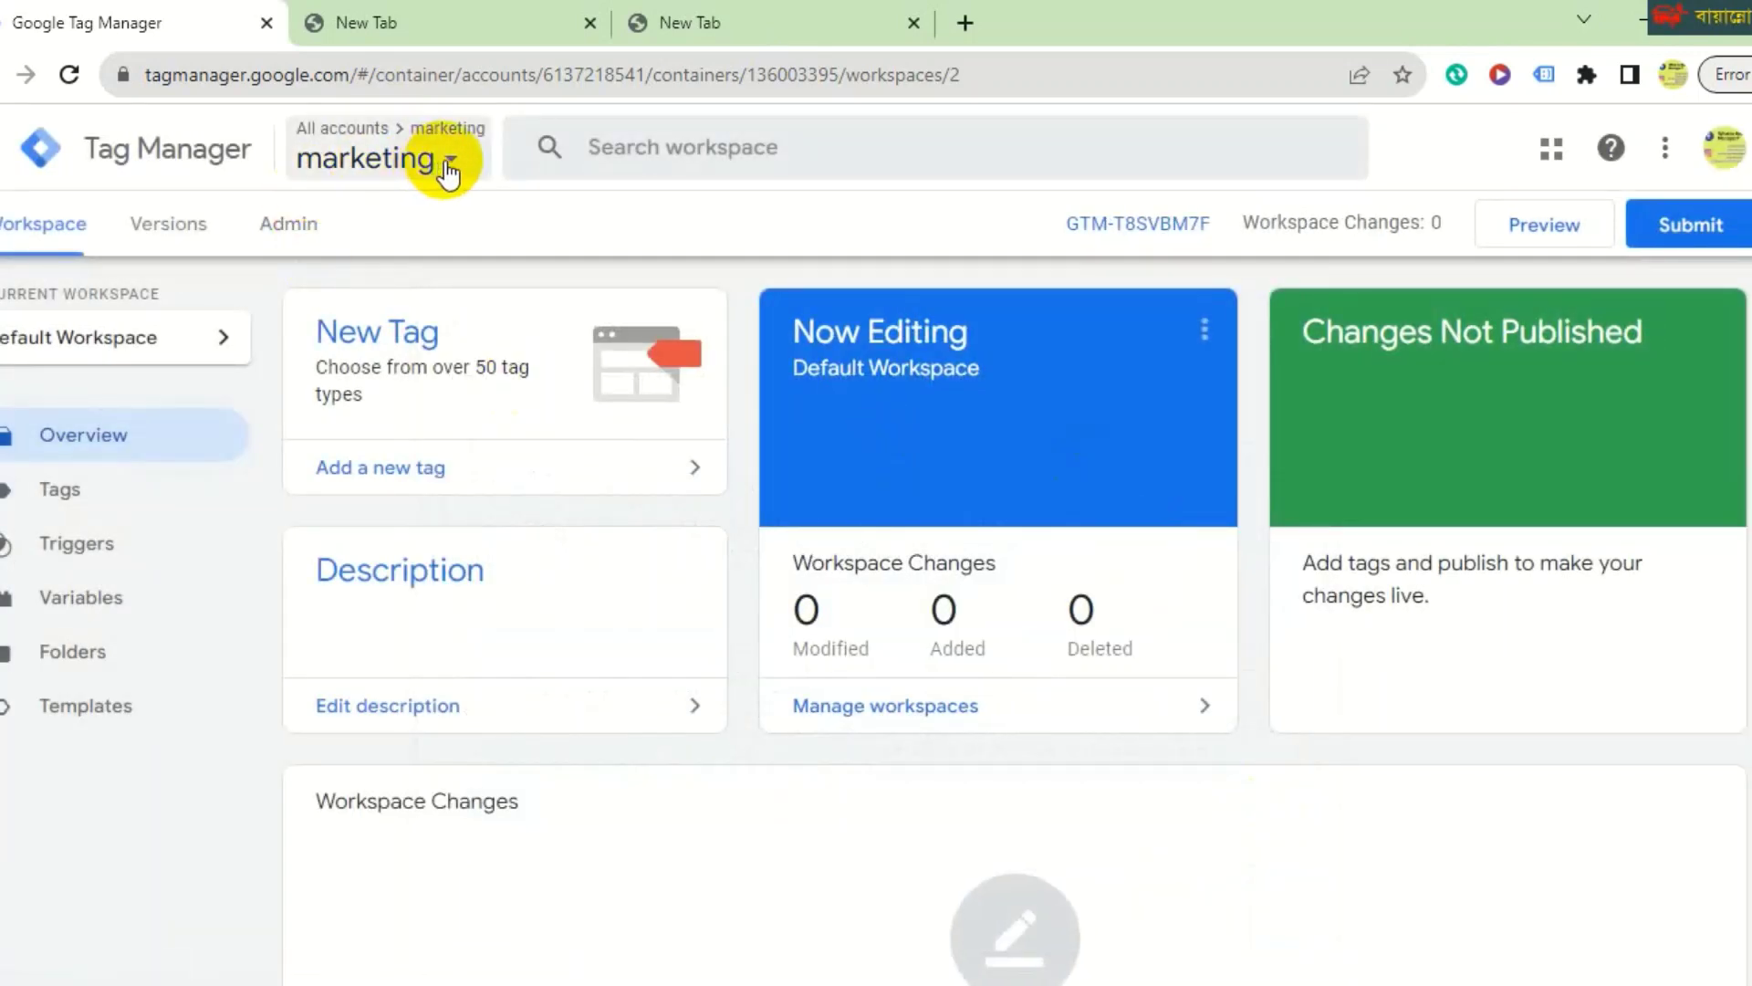
drag(1046, 224, 1233, 226)
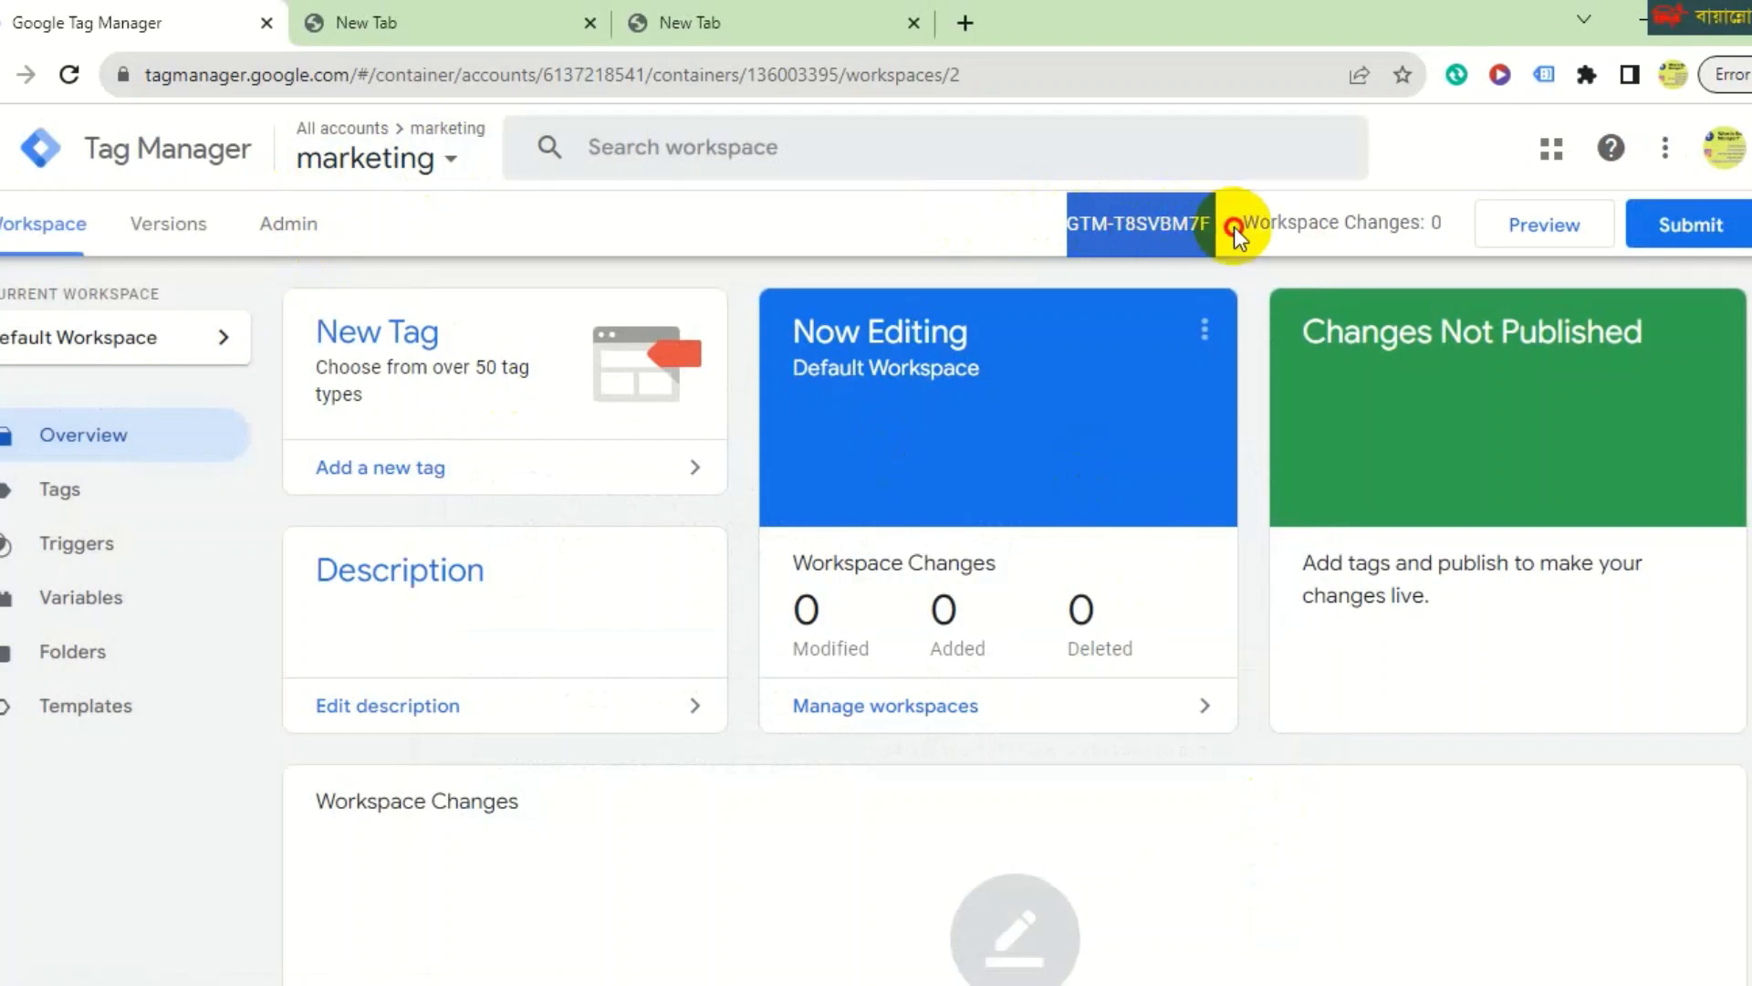
click(856, 222)
Examine the list of Tag Manager accounts and the container under the "digital" account, and close the list.
click(450, 161)
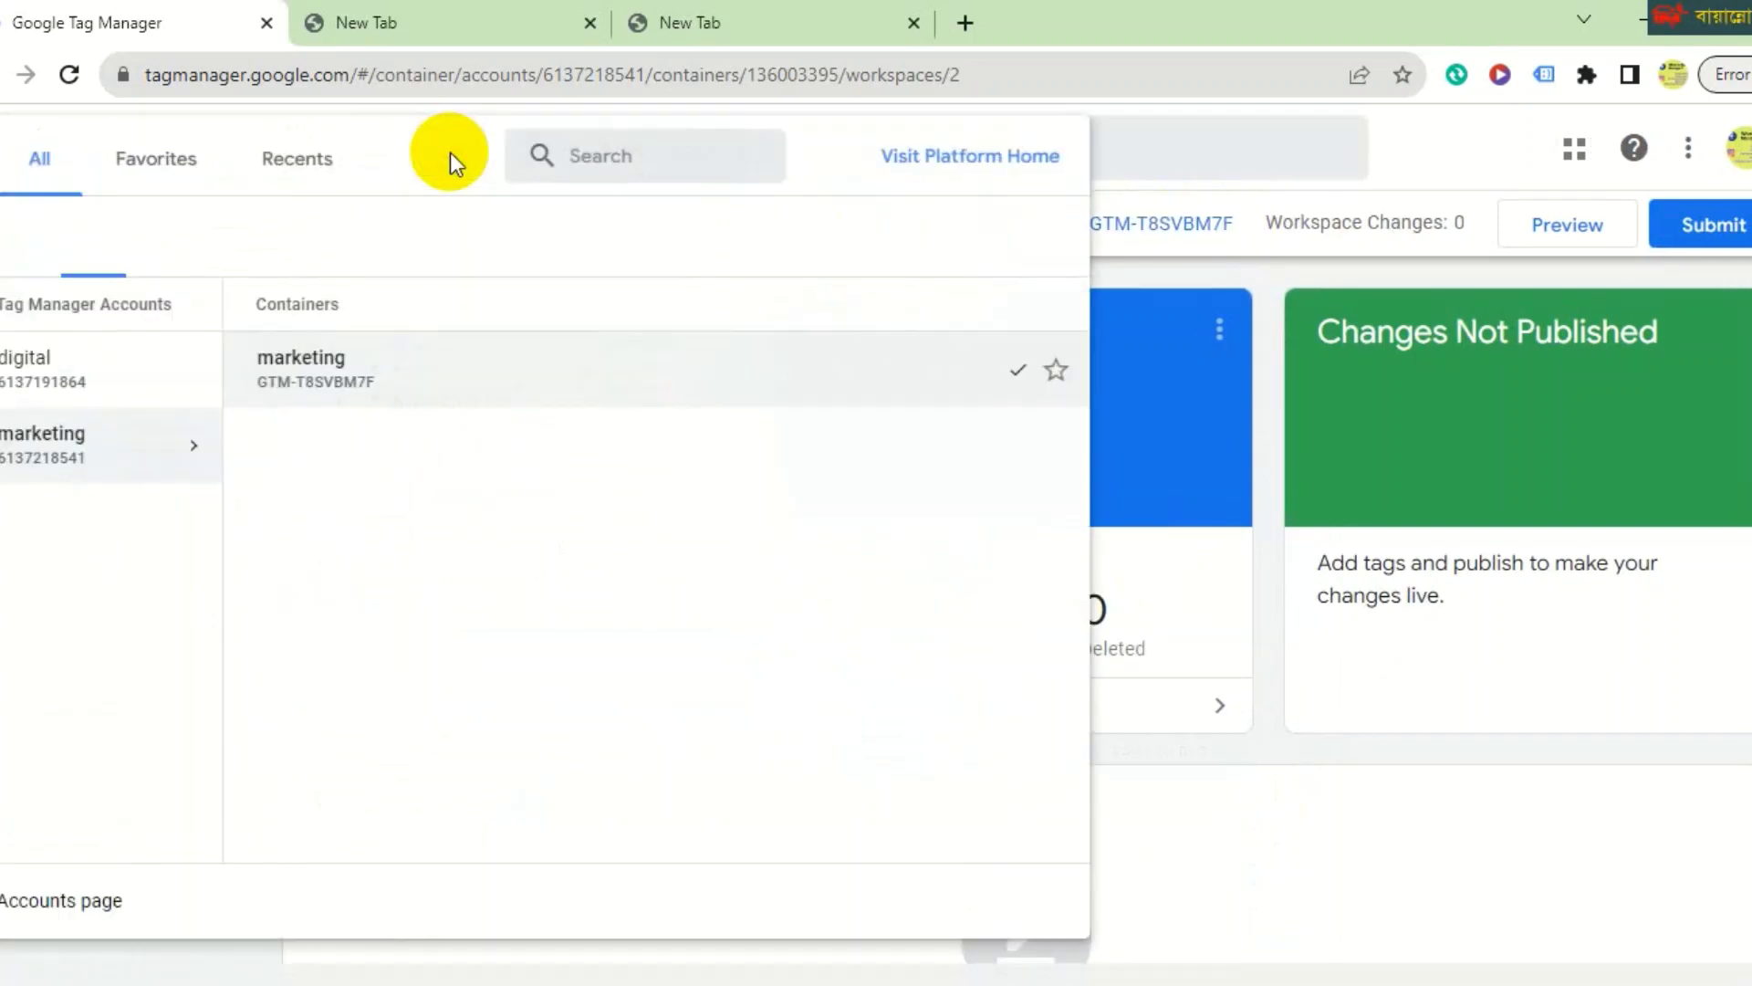
click(58, 392)
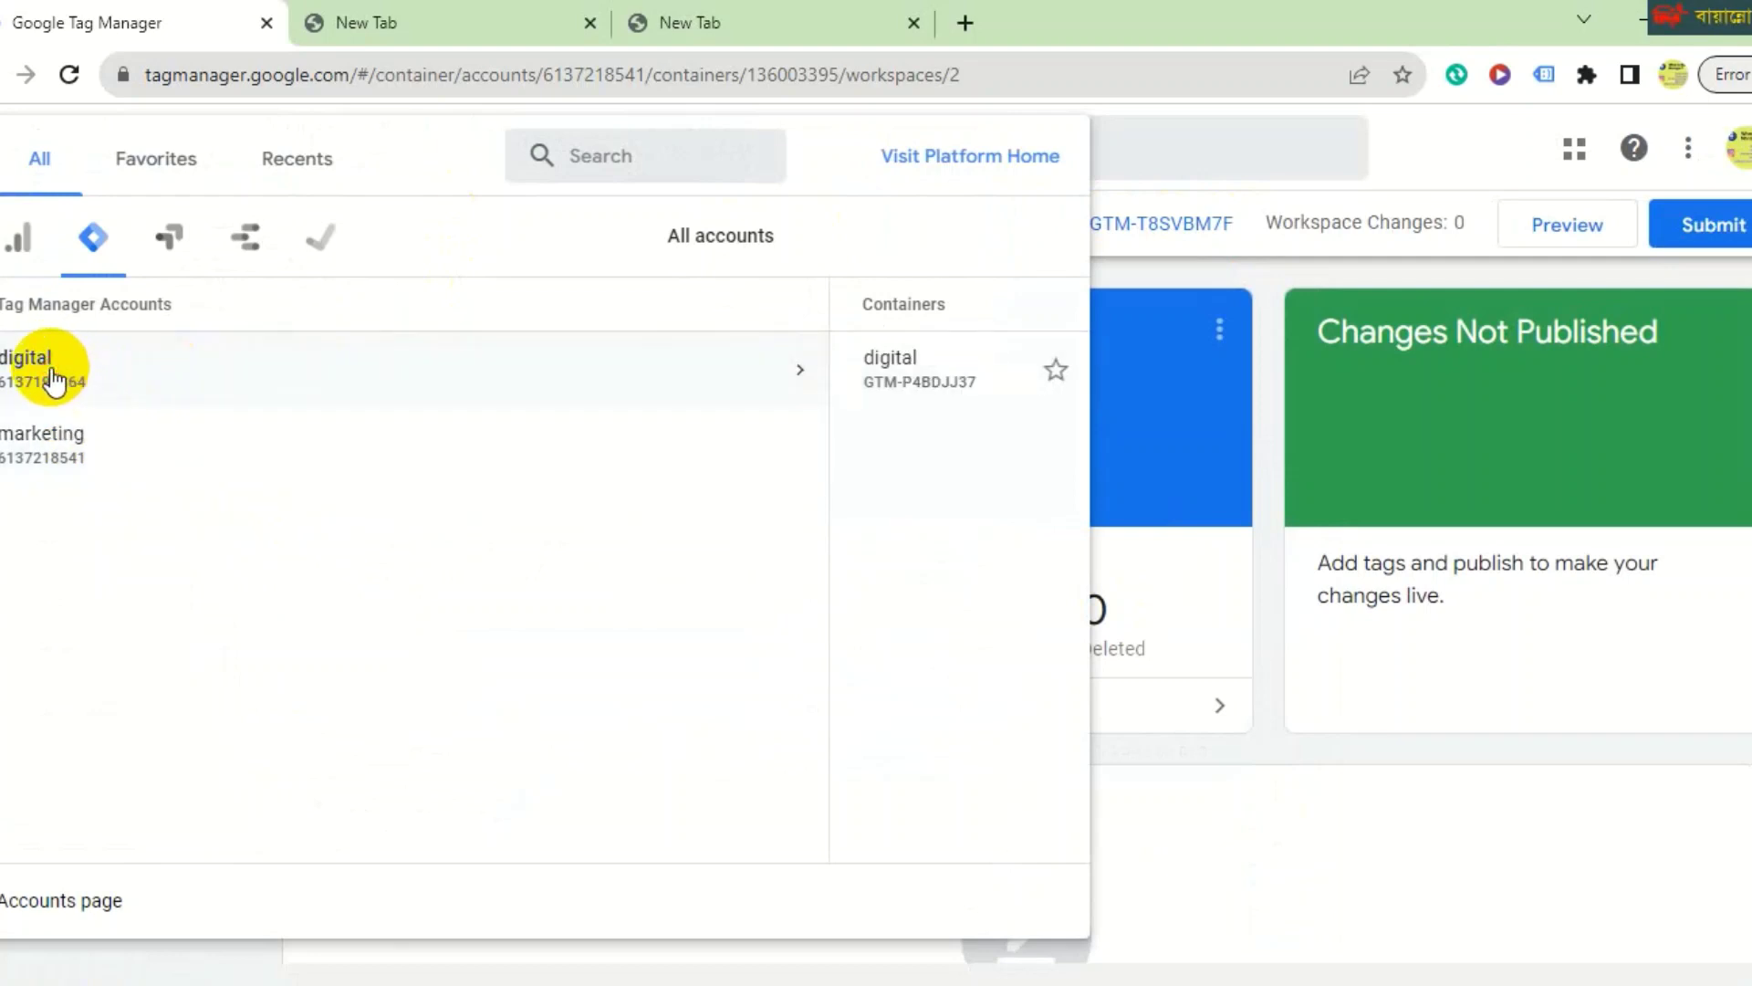
mouse_move(982, 290)
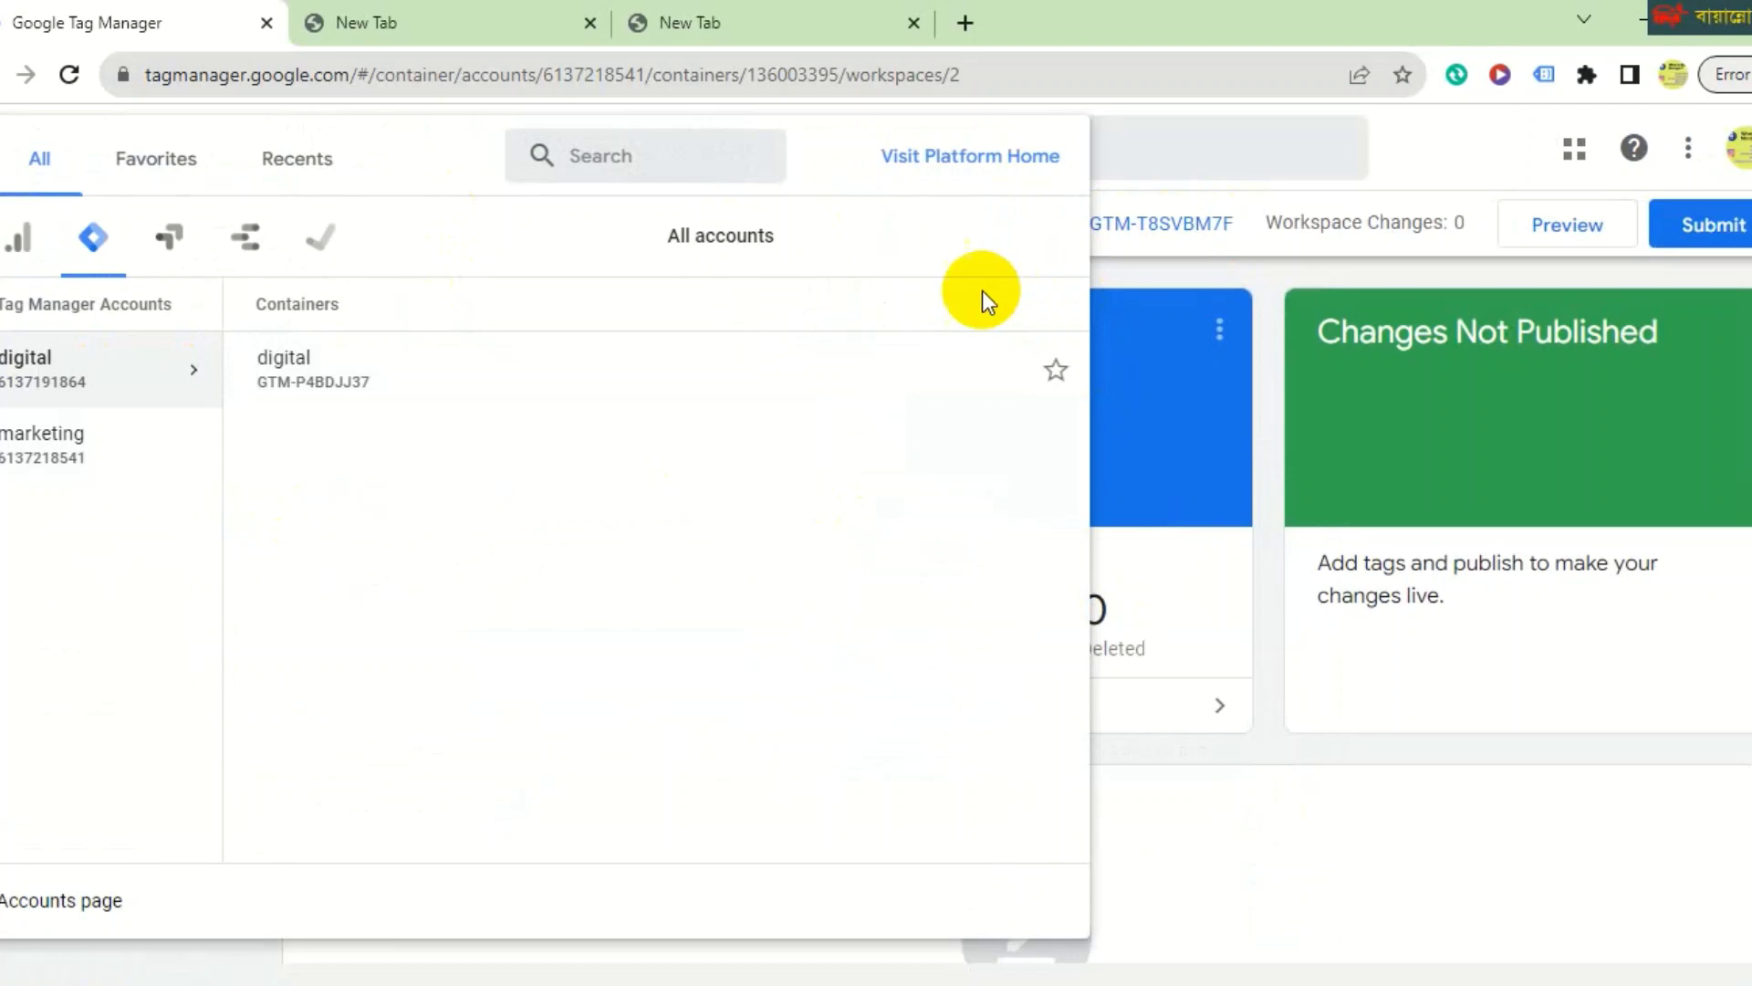
click(1178, 146)
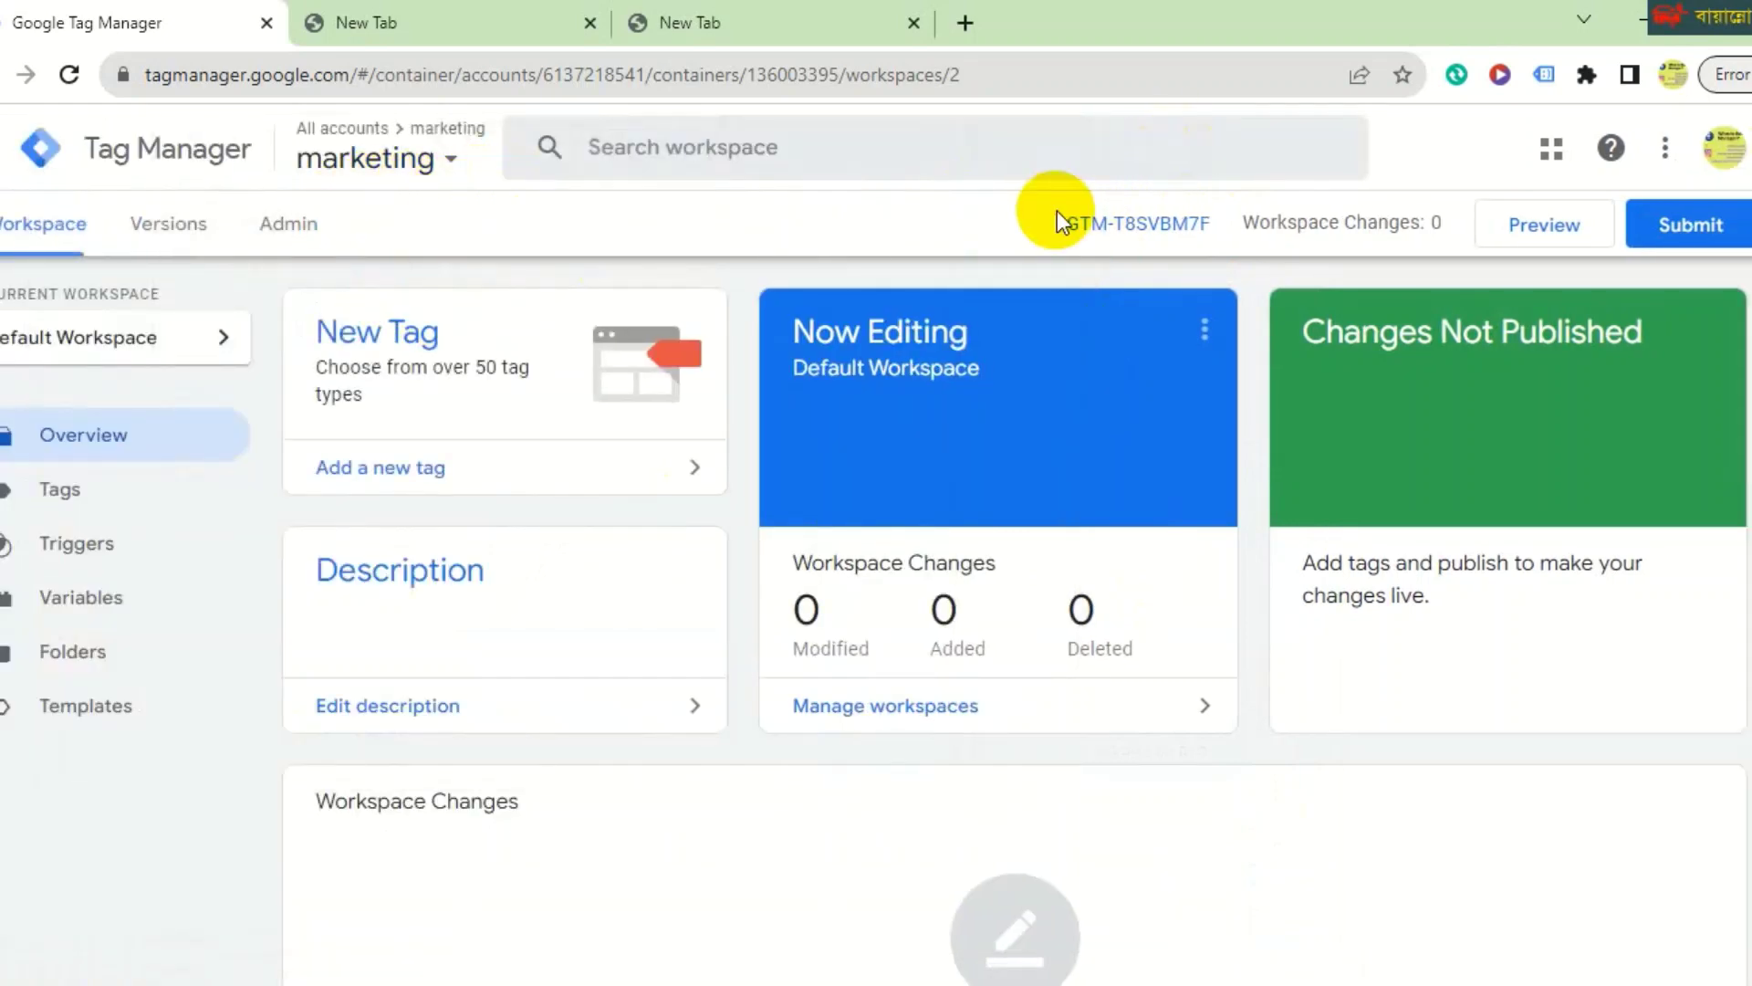
Switch to the "digital" container of the "digital" account.
click(444, 170)
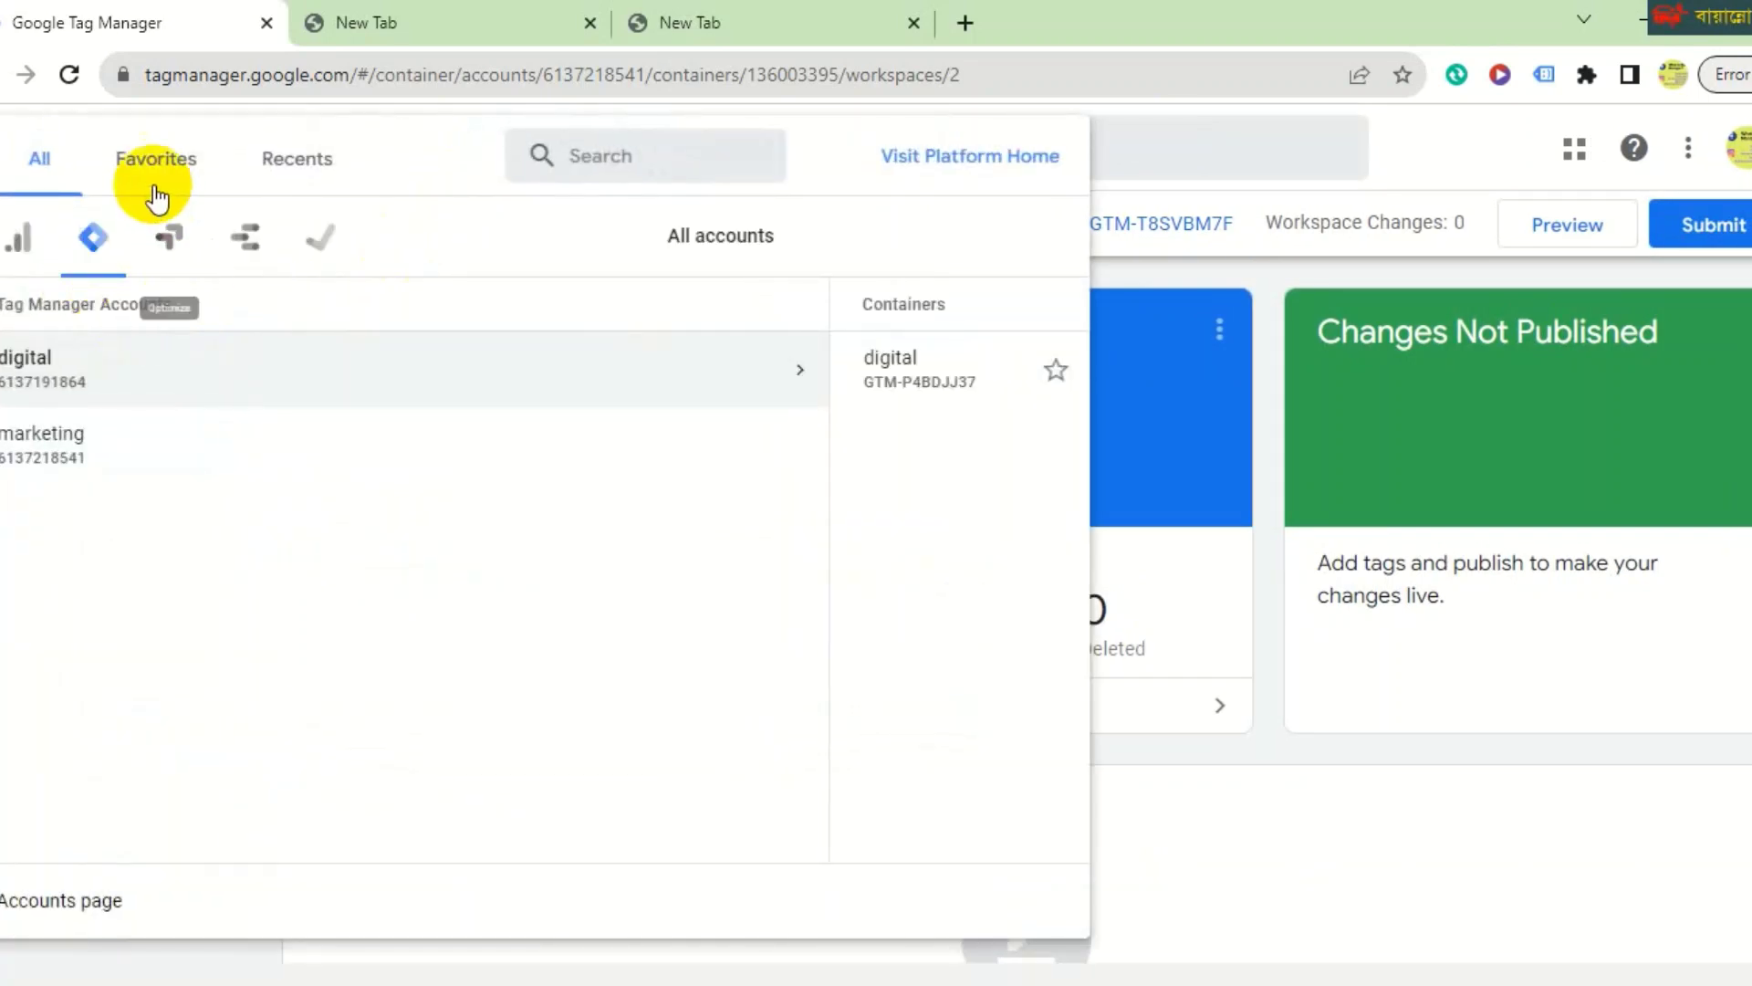
click(56, 387)
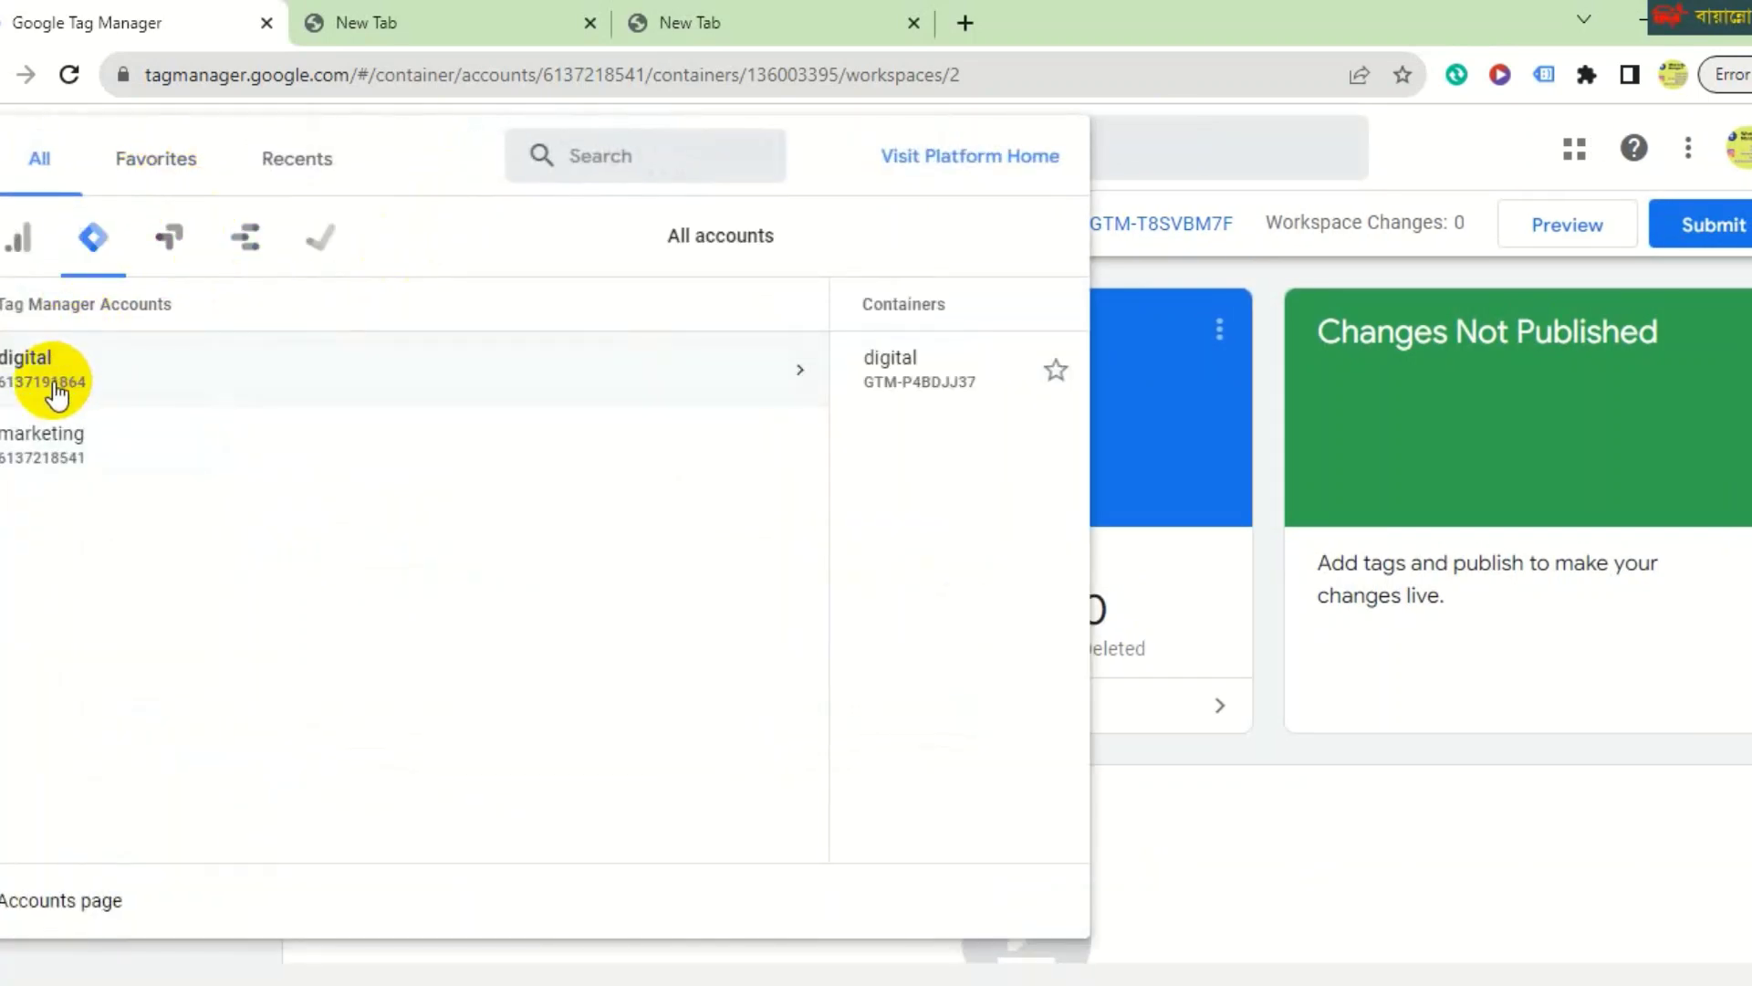
click(413, 380)
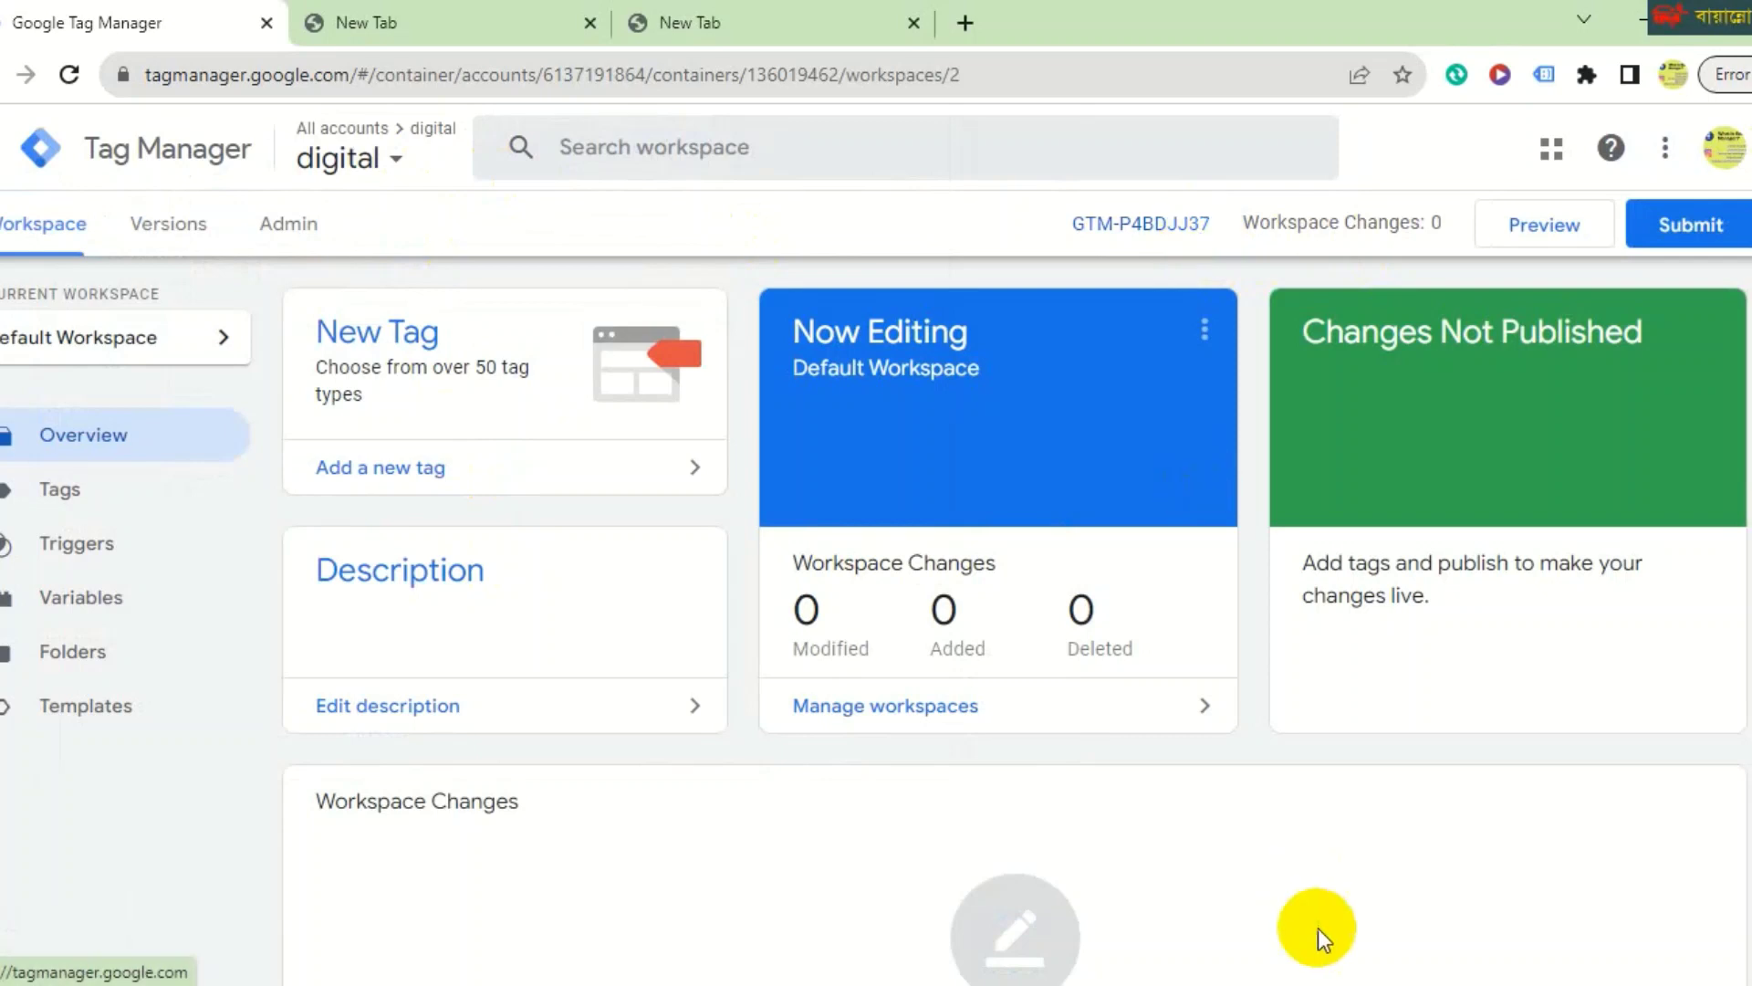
click(1135, 347)
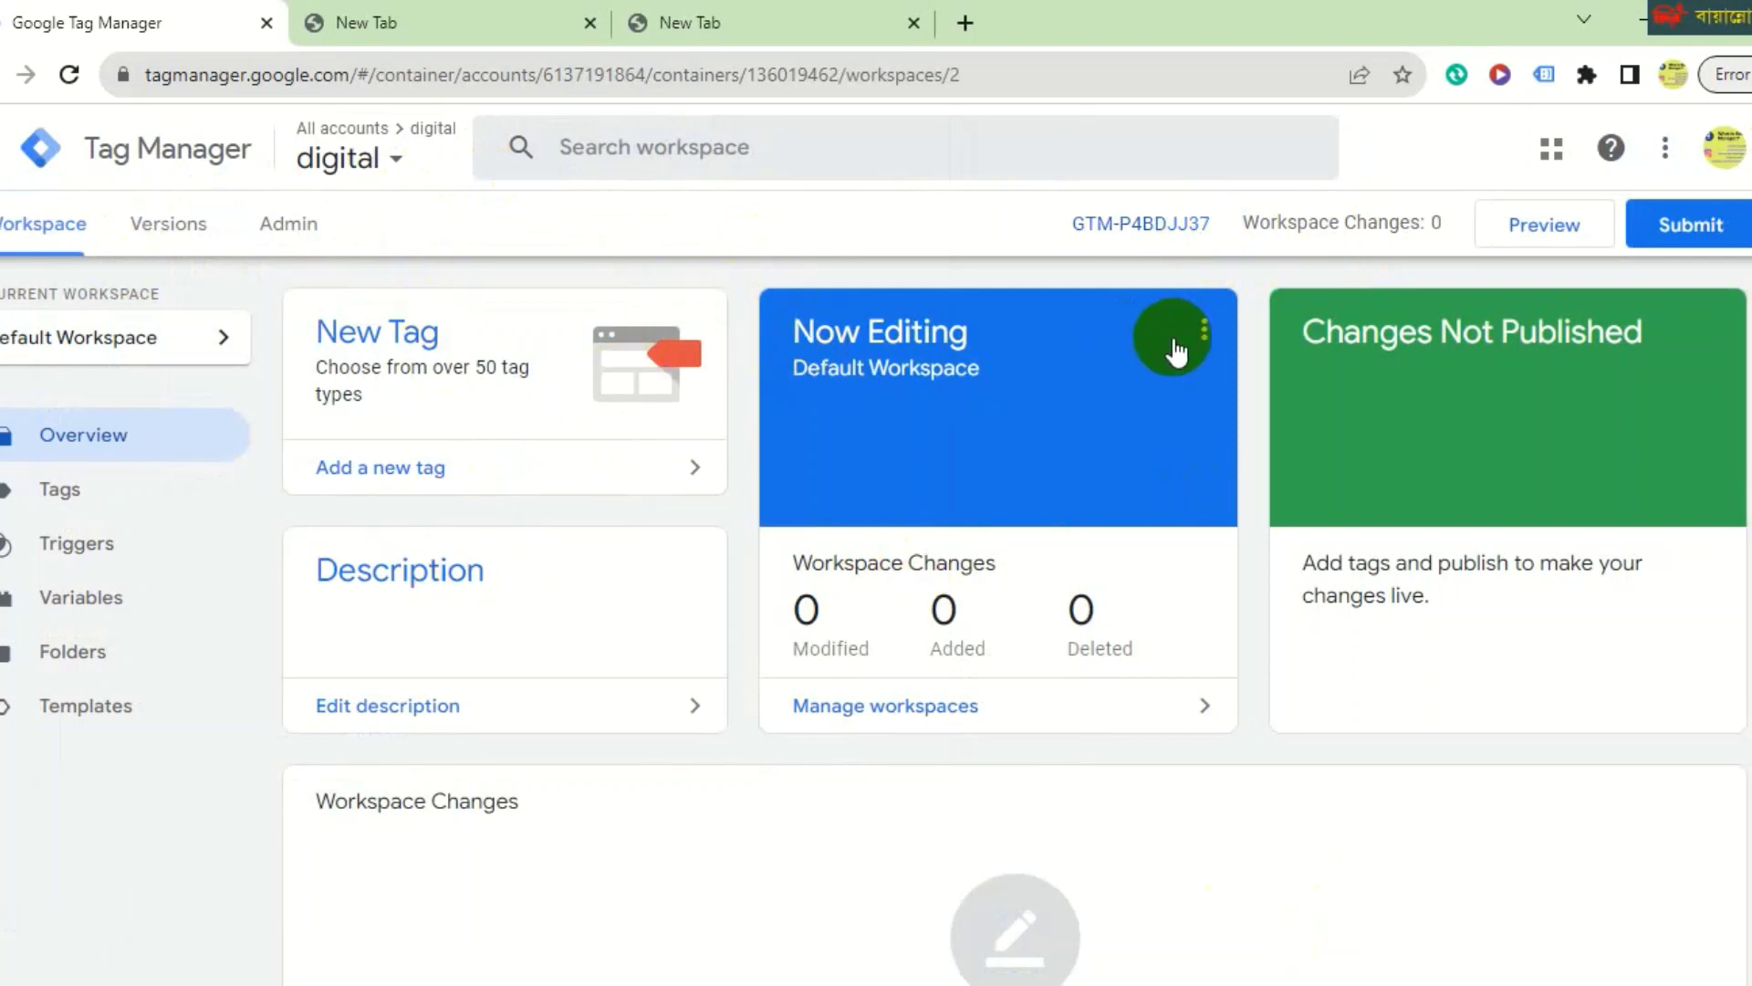
Start a user invitation in the digital account's user management with the invitee's email address and Administrator permission.
click(274, 226)
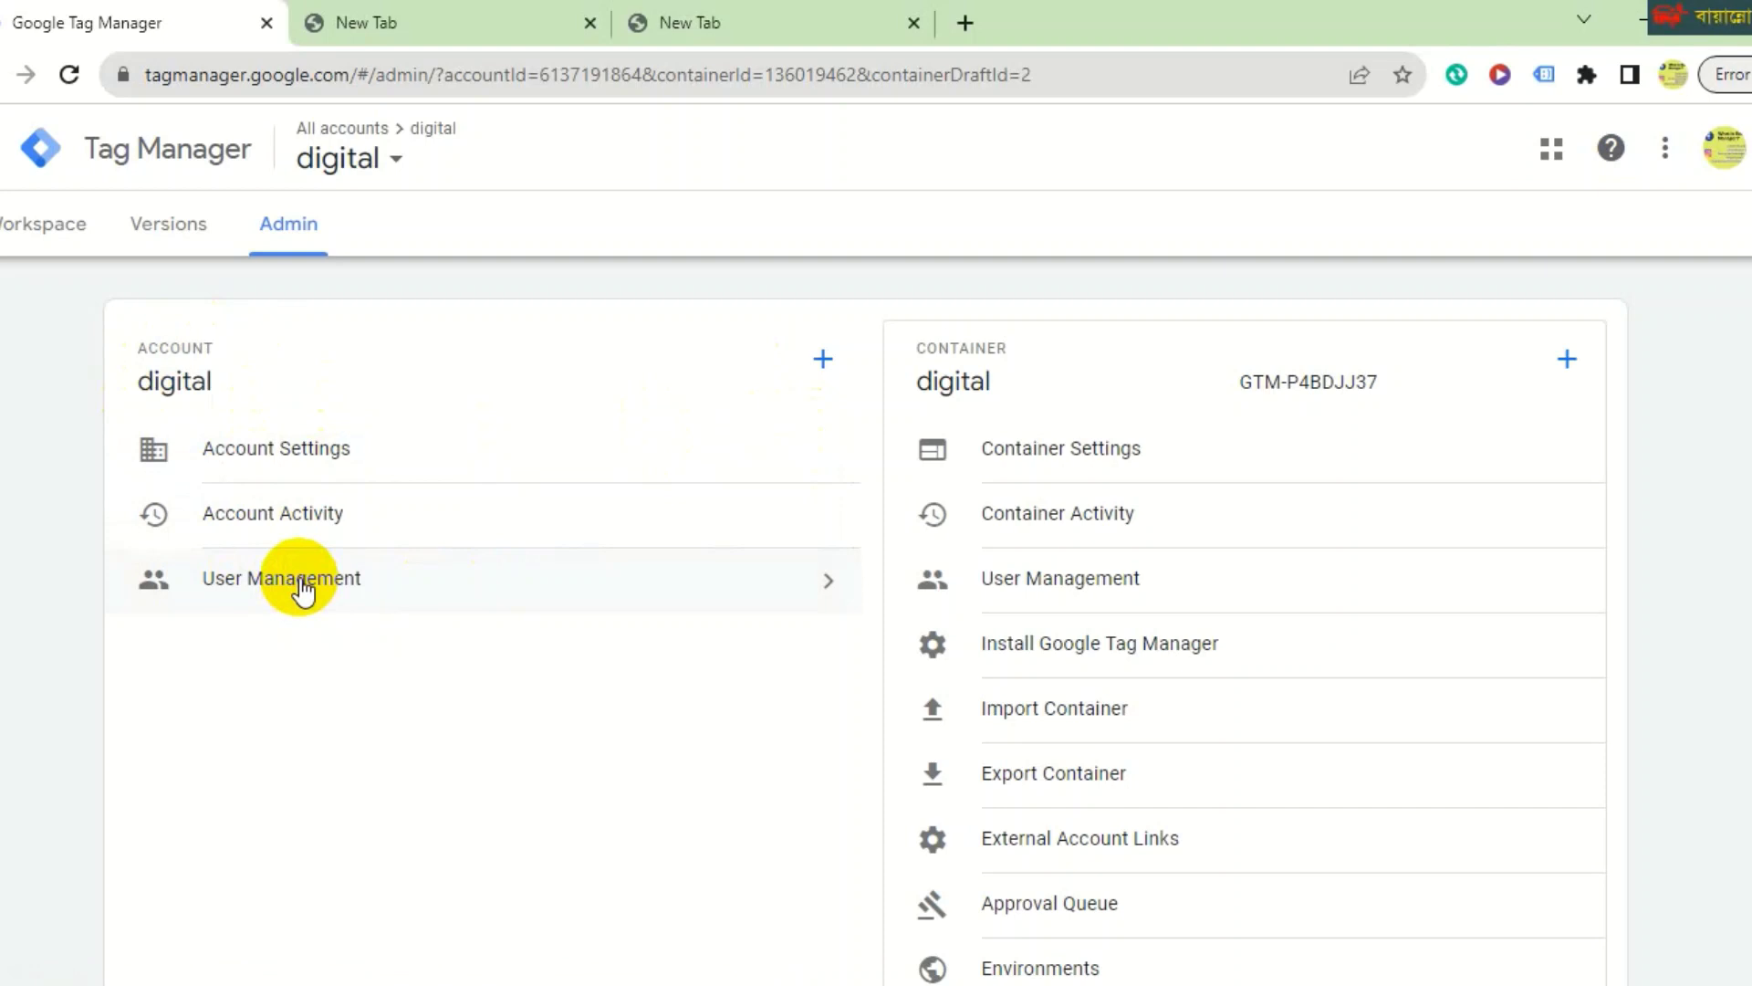
click(537, 604)
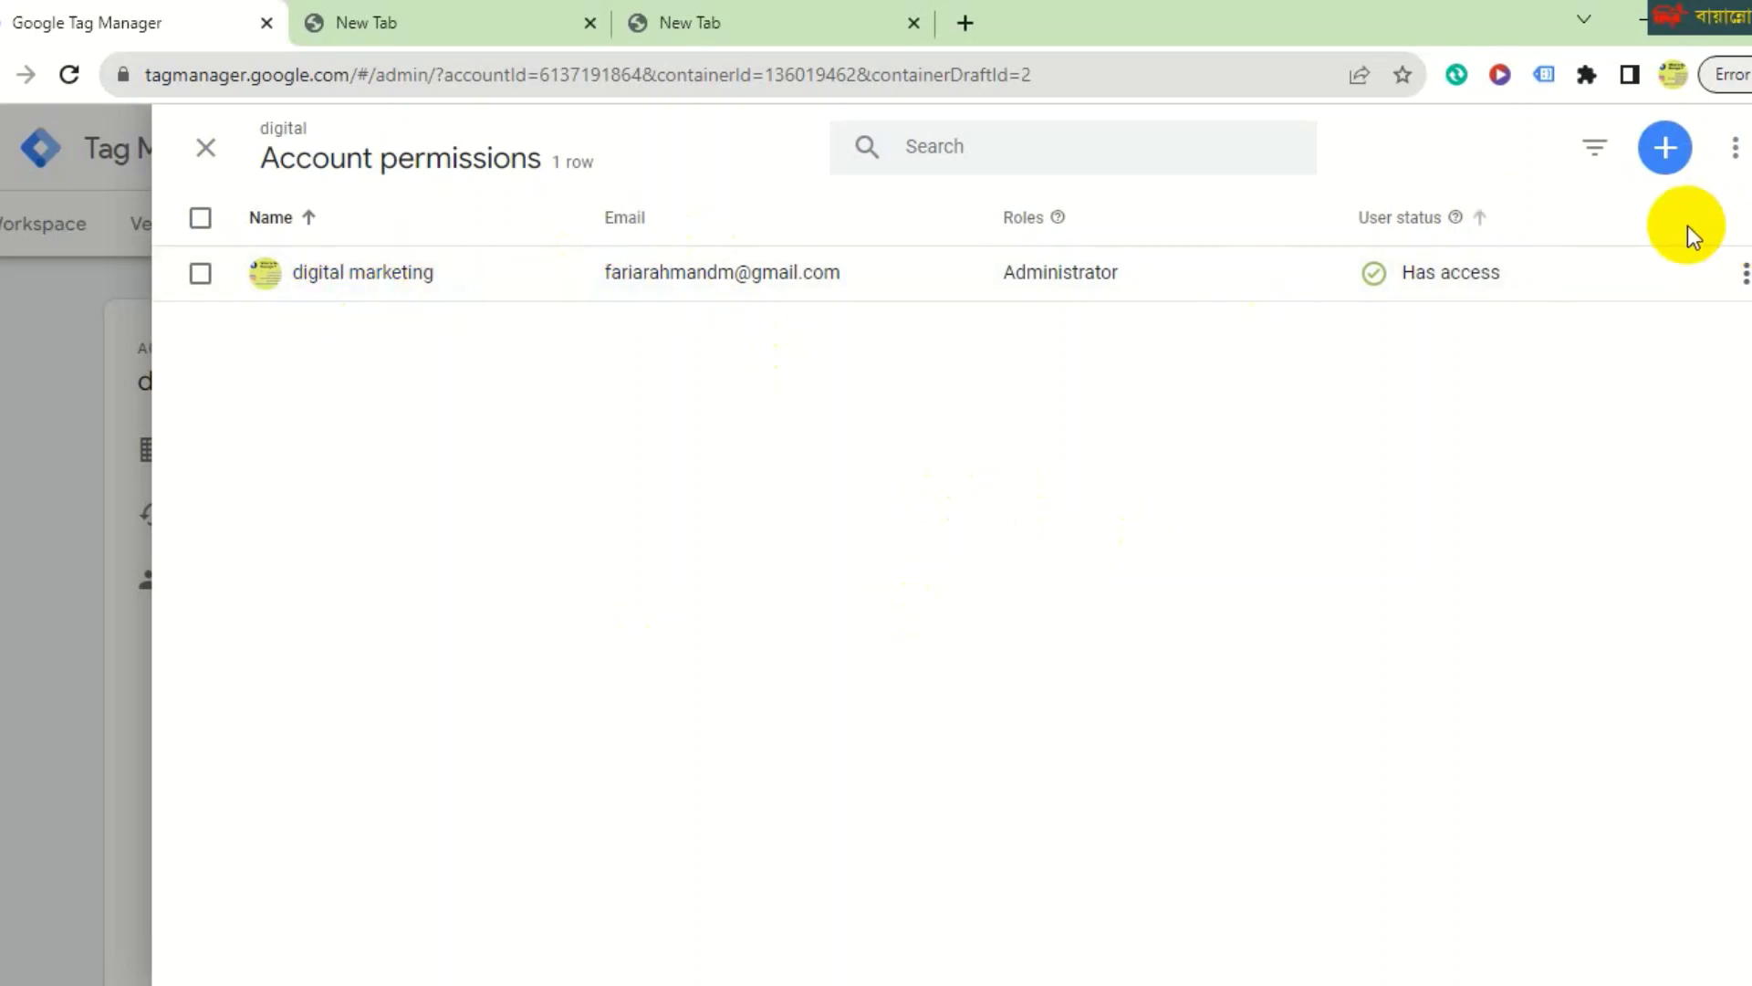
click(1665, 148)
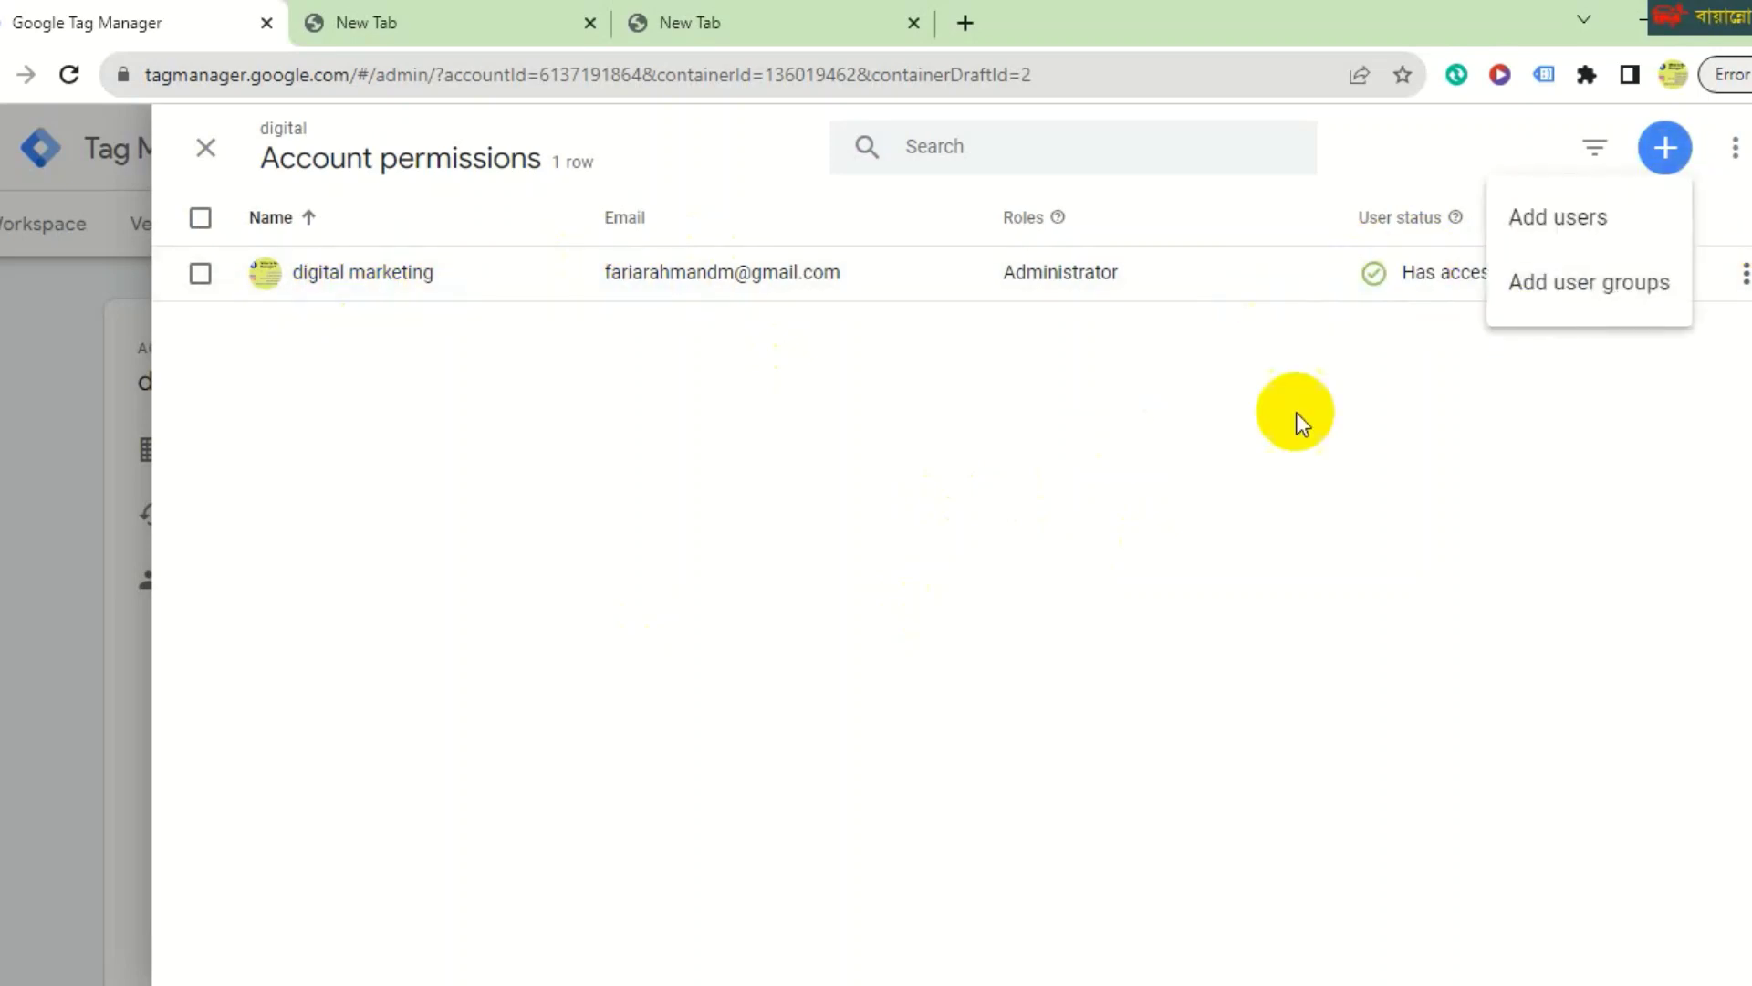
click(1587, 224)
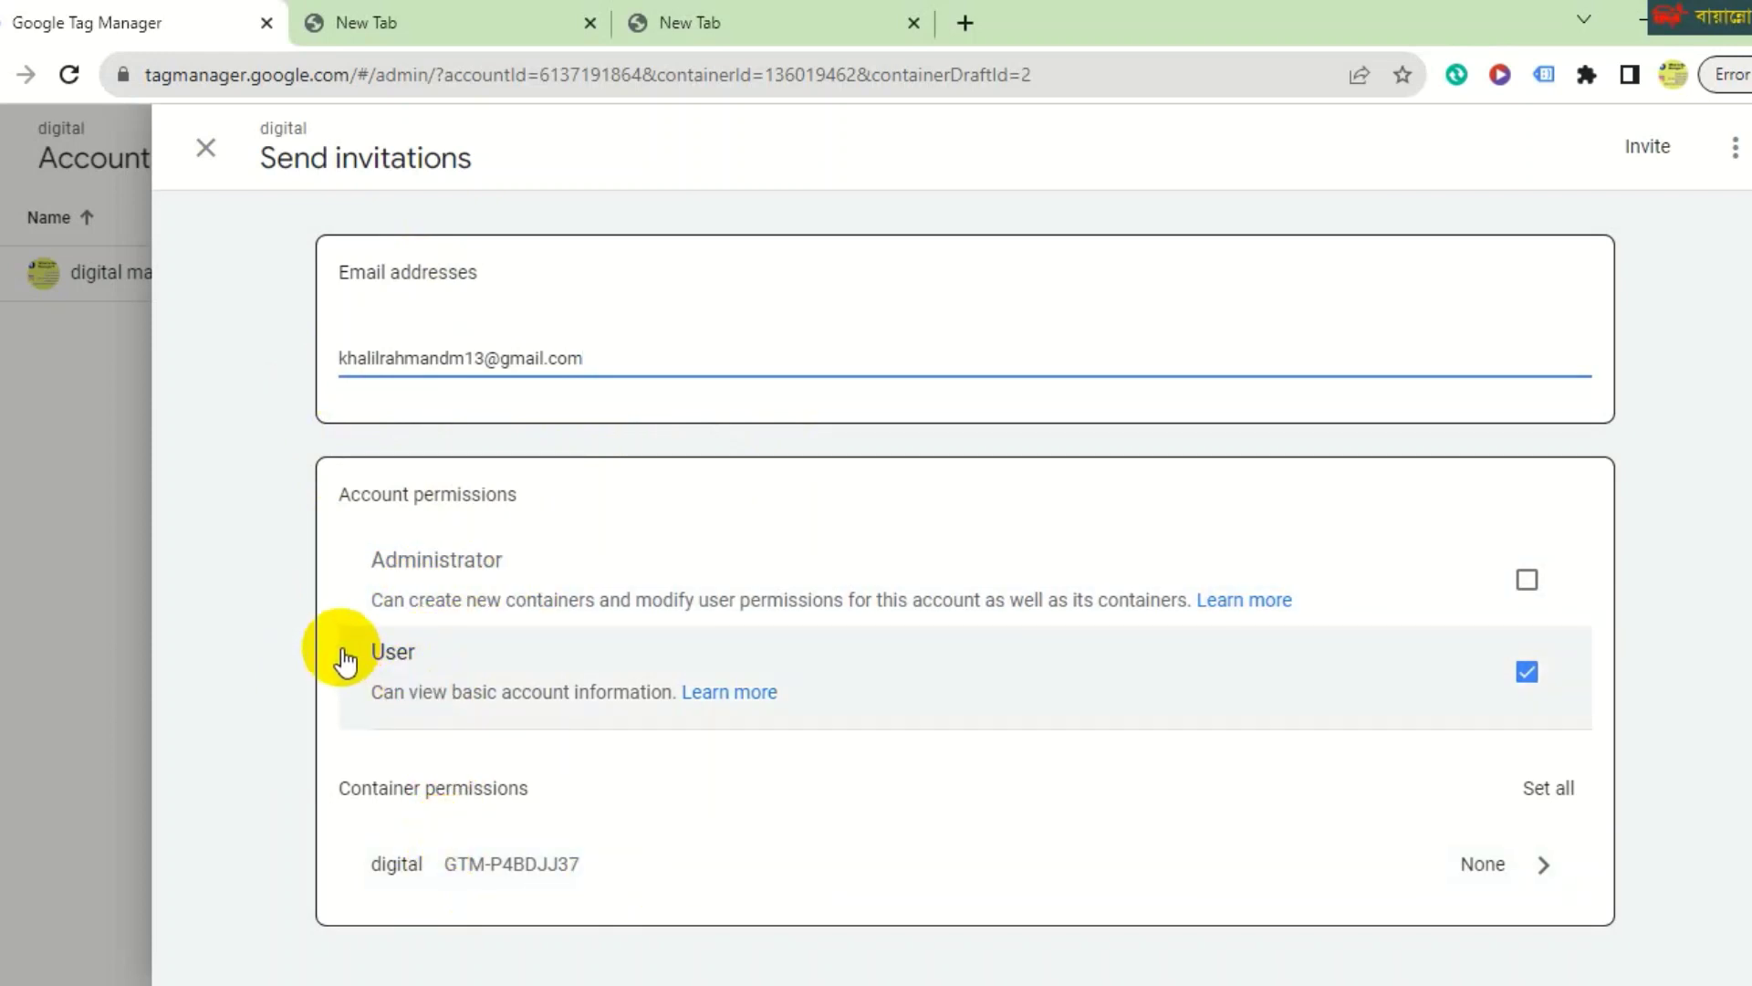
click(1529, 581)
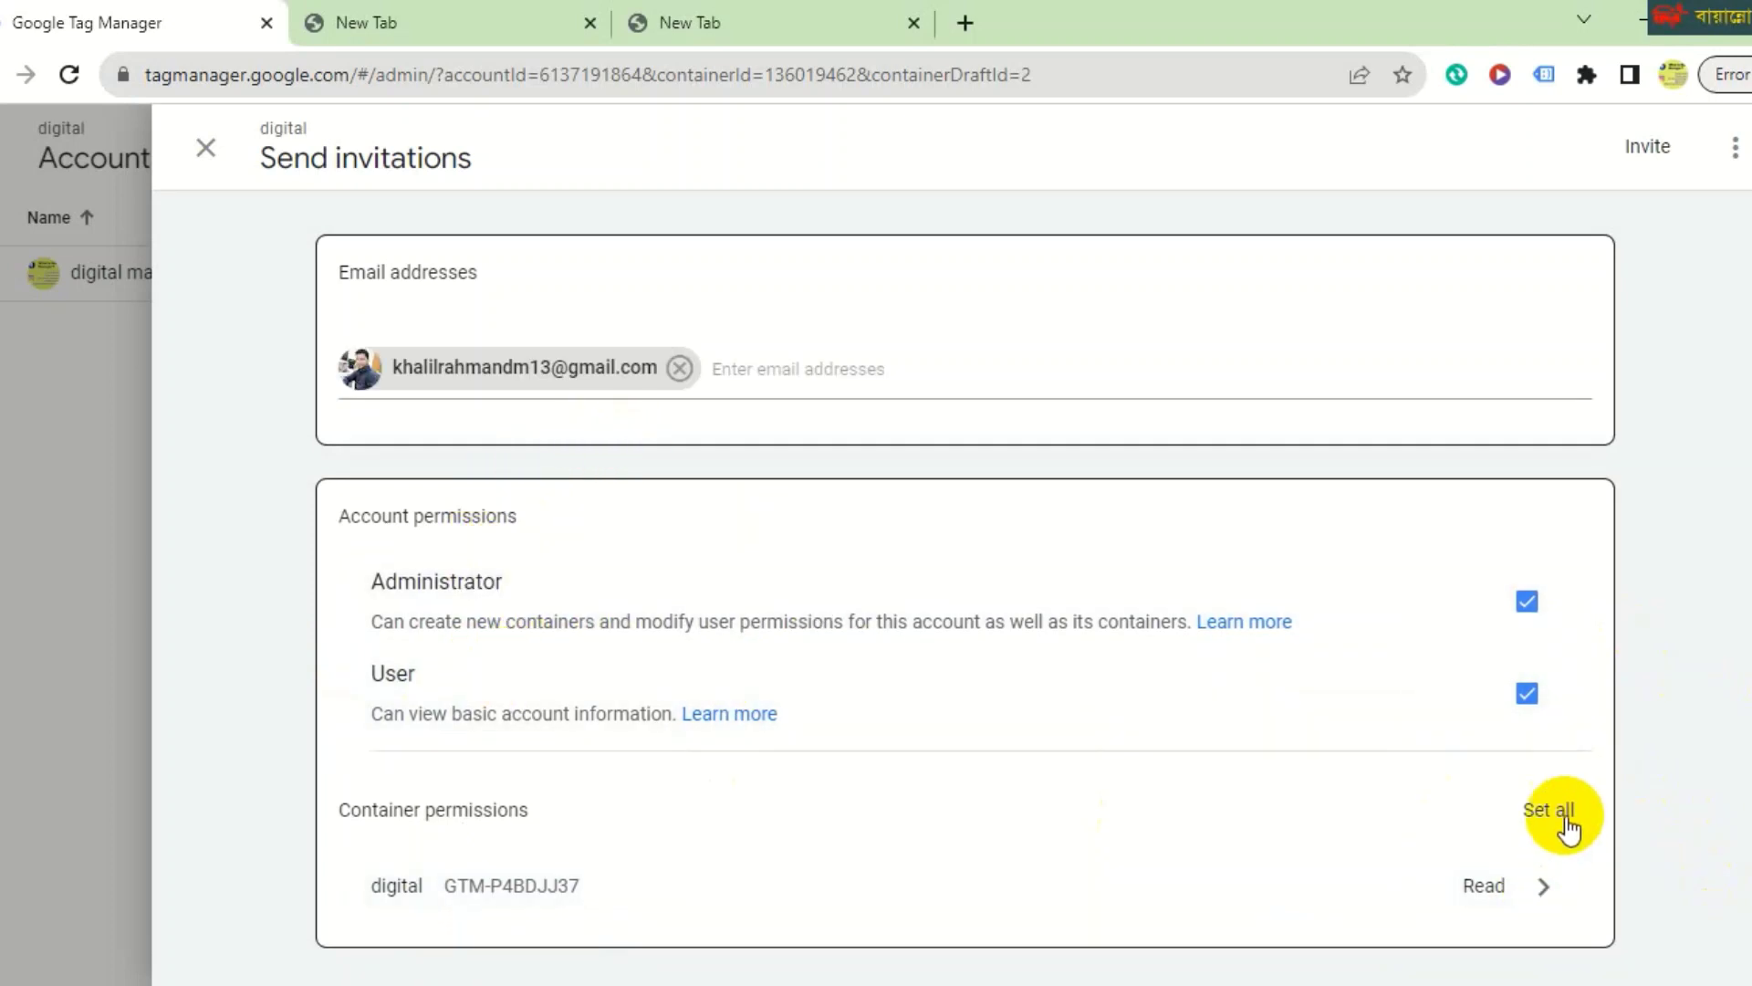
Grant the invitee direct Publish, Approve, Edit and Read permissions for all containers and apply them.
click(1551, 811)
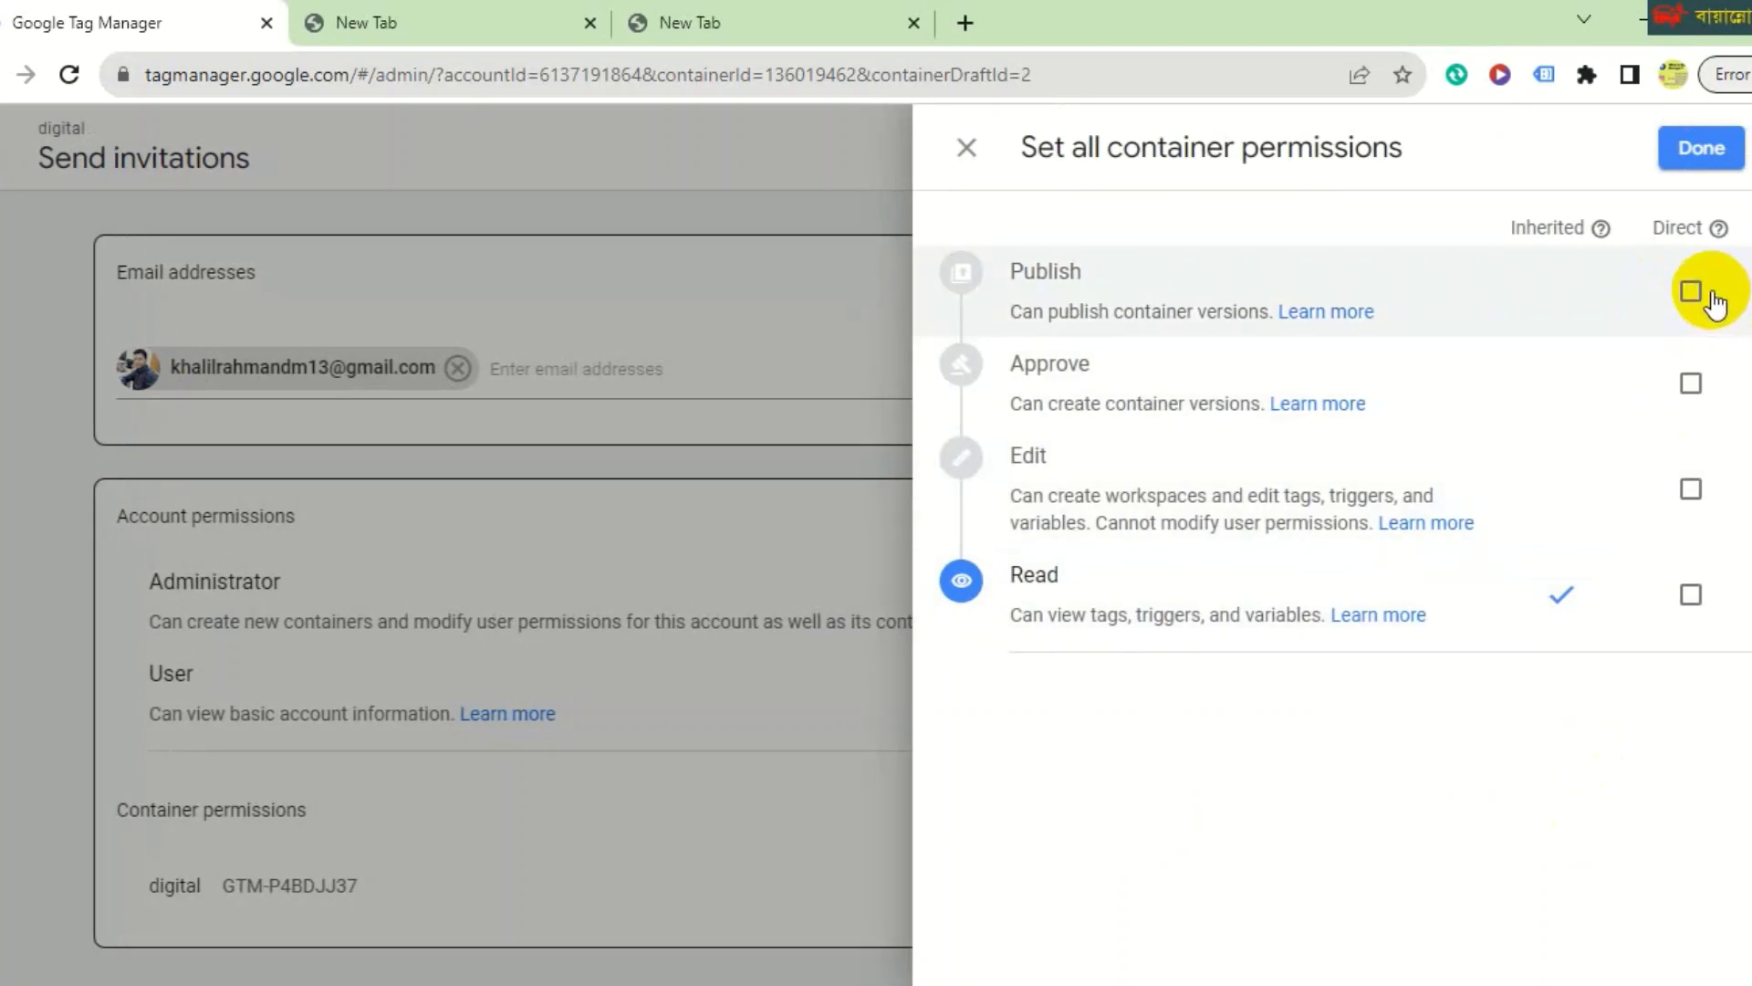
click(1689, 290)
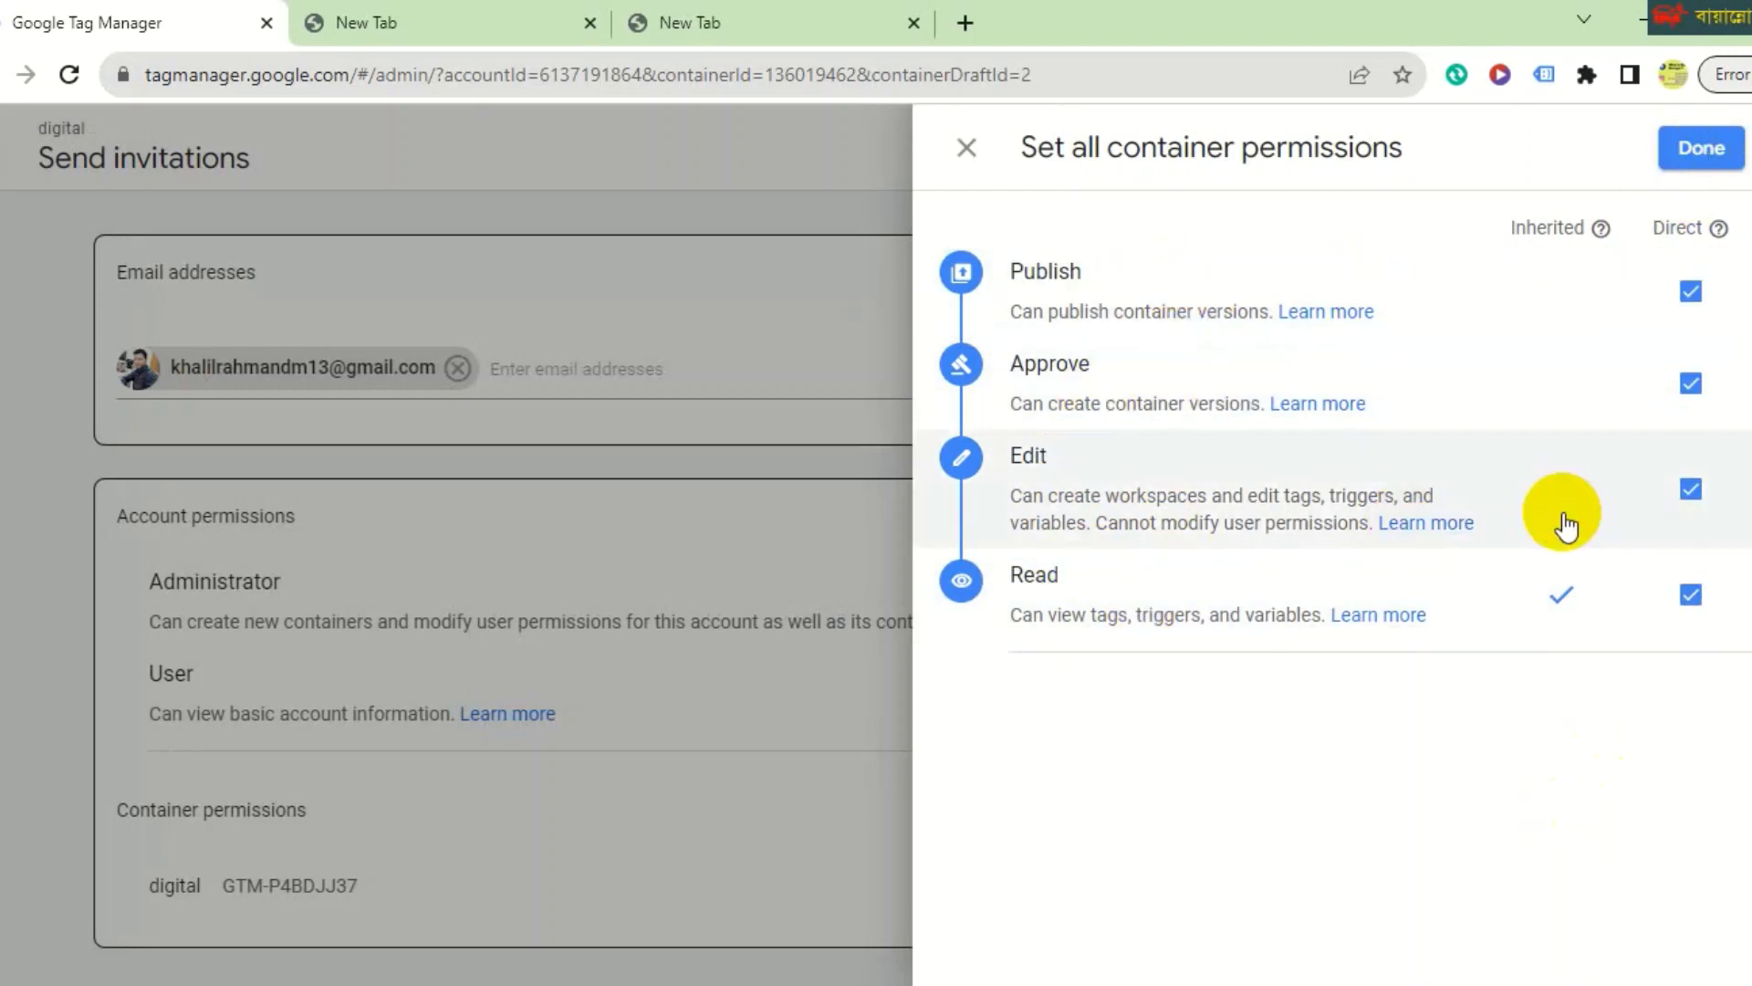
click(1691, 291)
click(1691, 383)
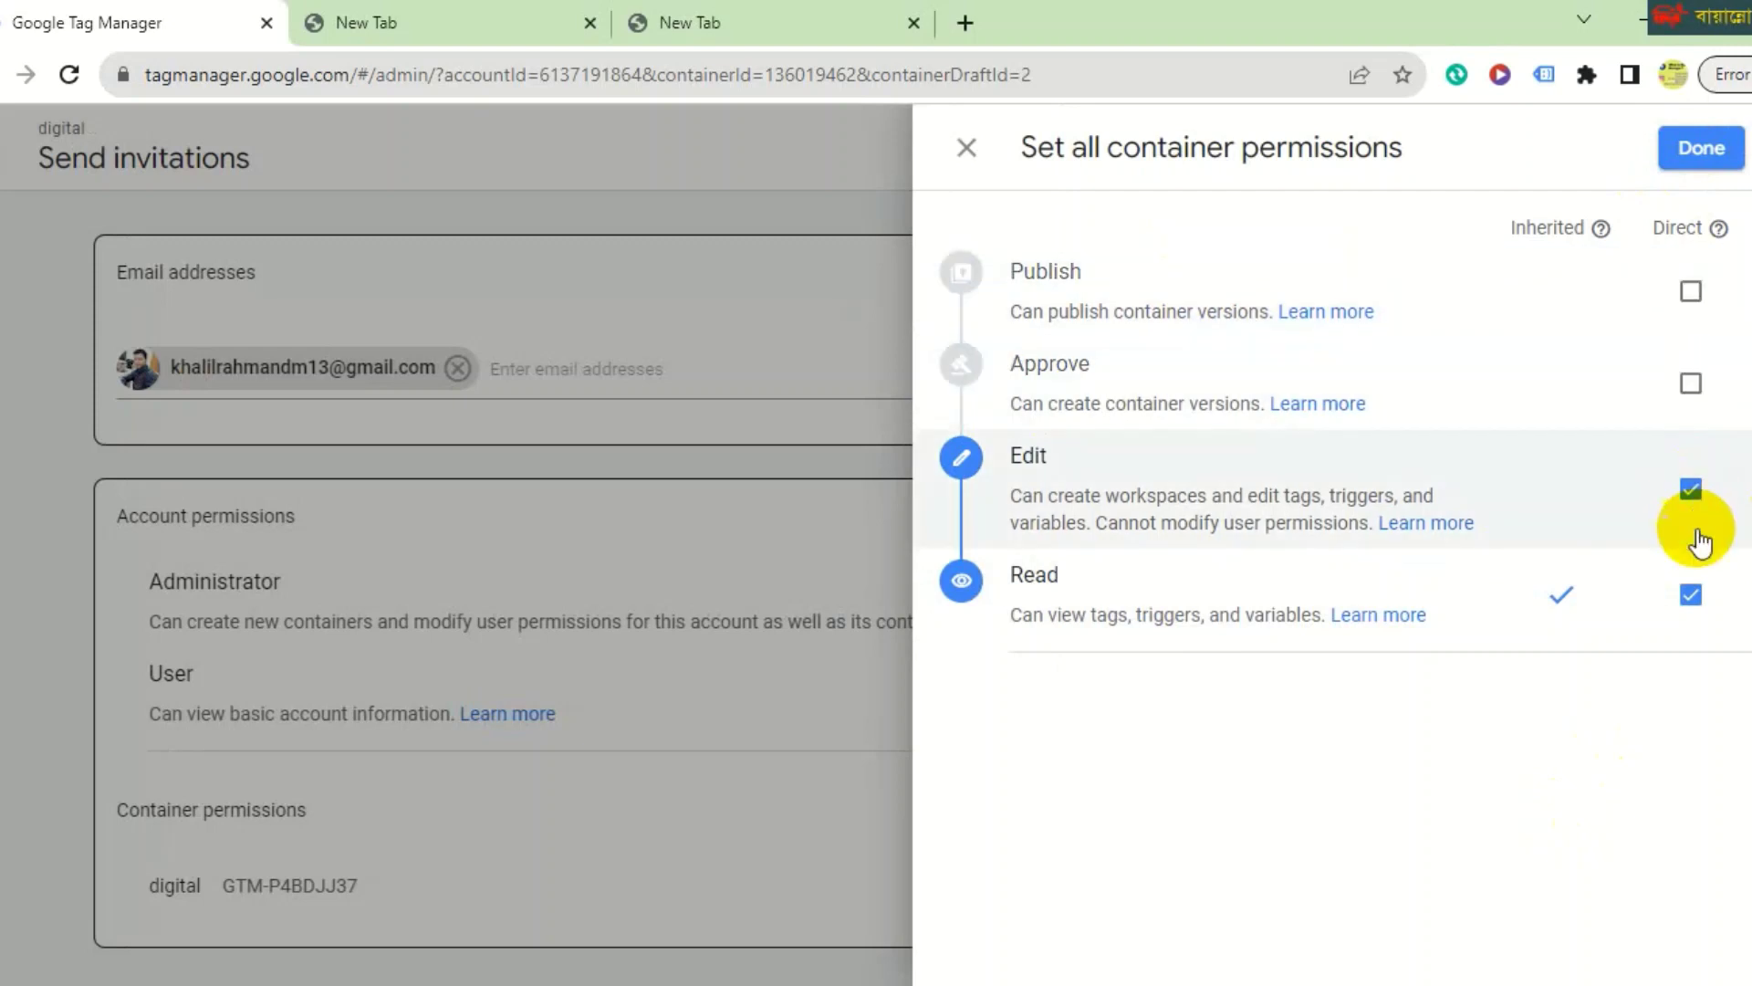
click(1691, 489)
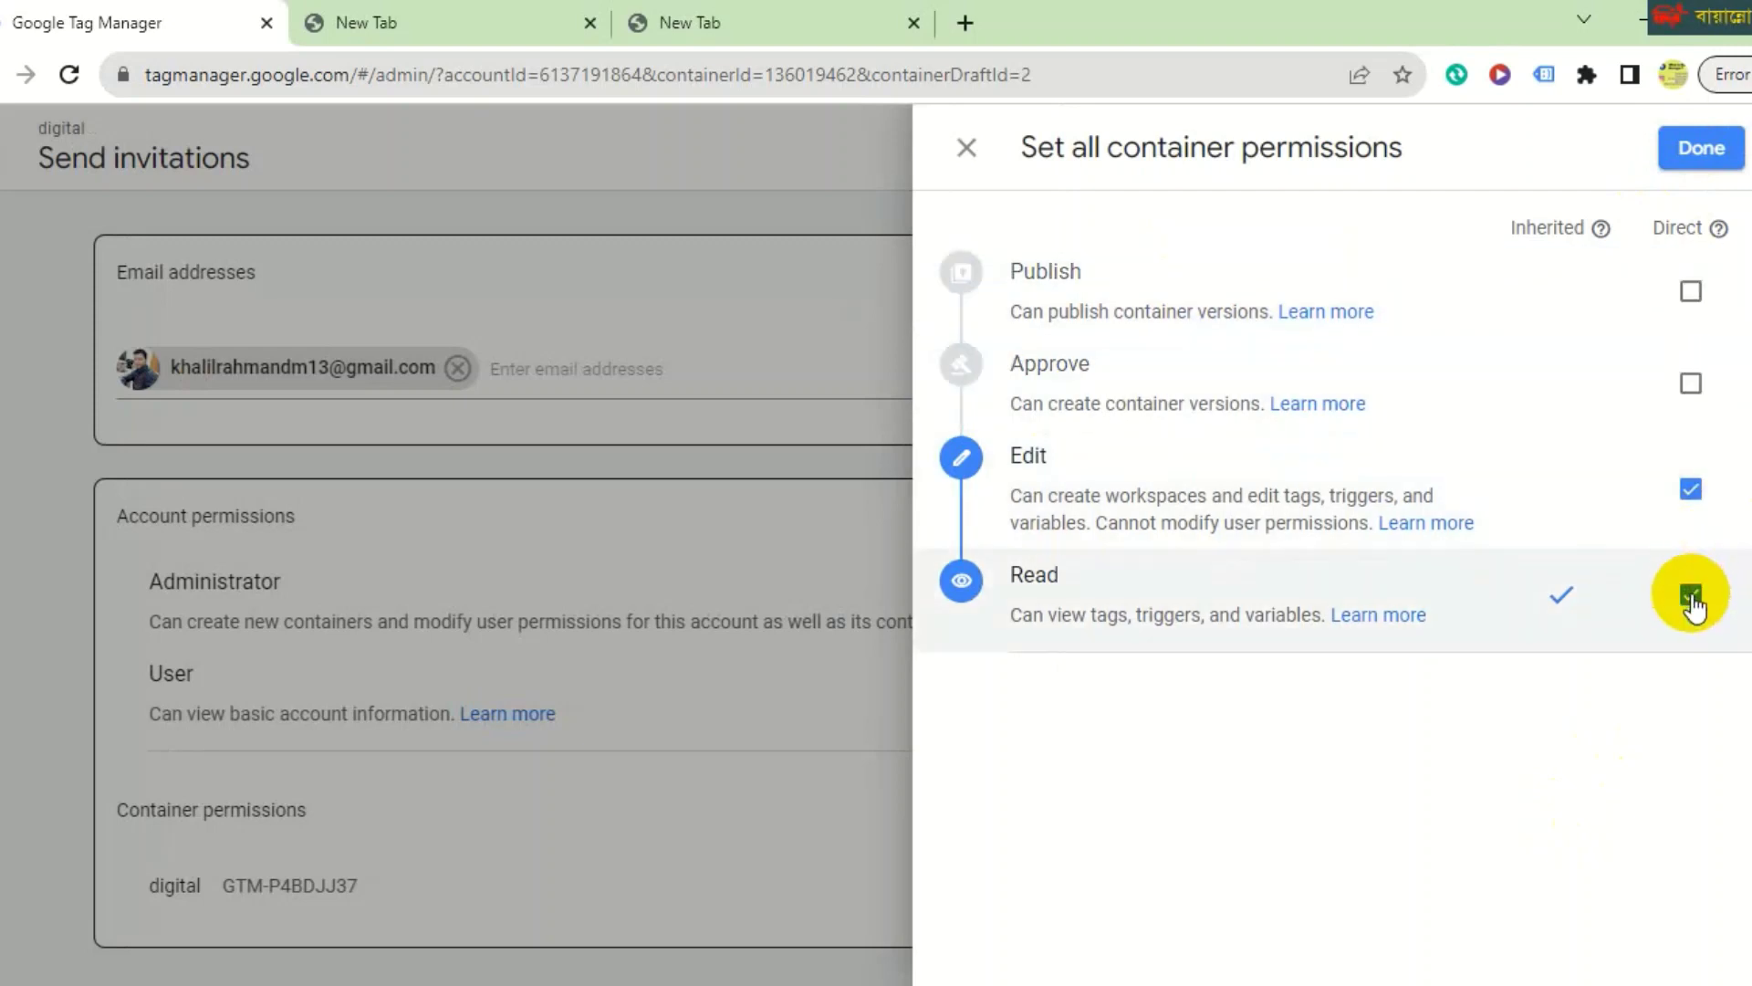
click(1690, 489)
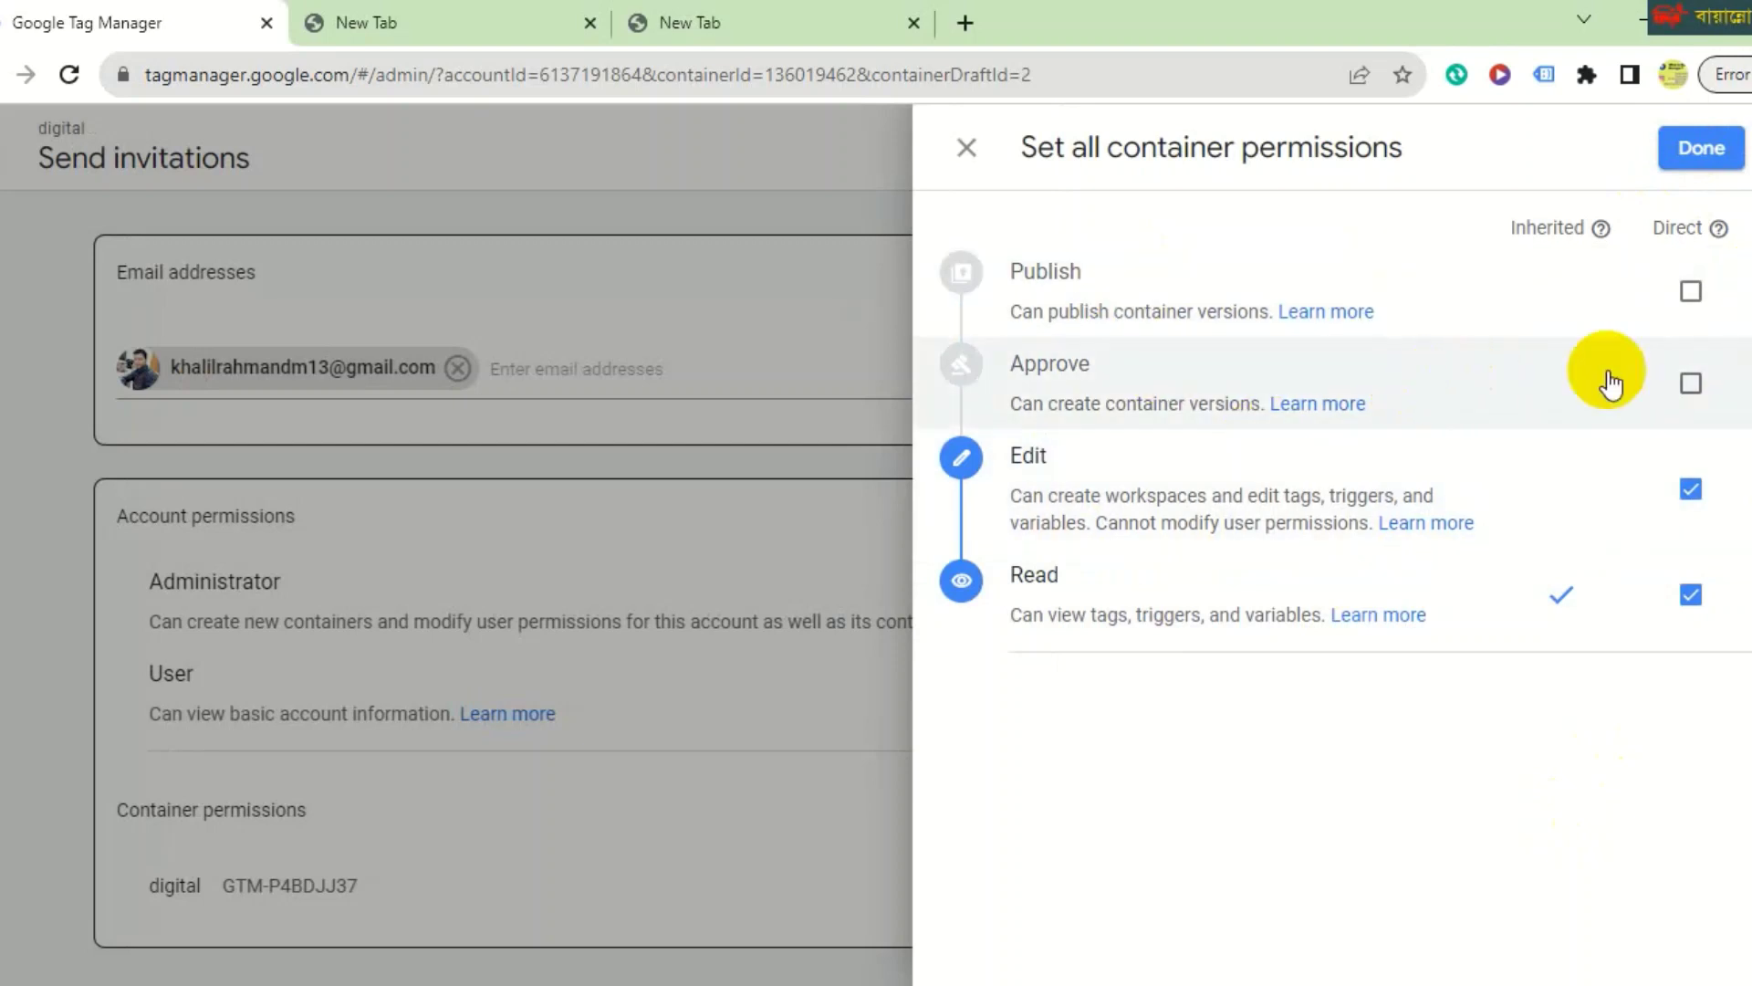
click(1693, 382)
click(1691, 291)
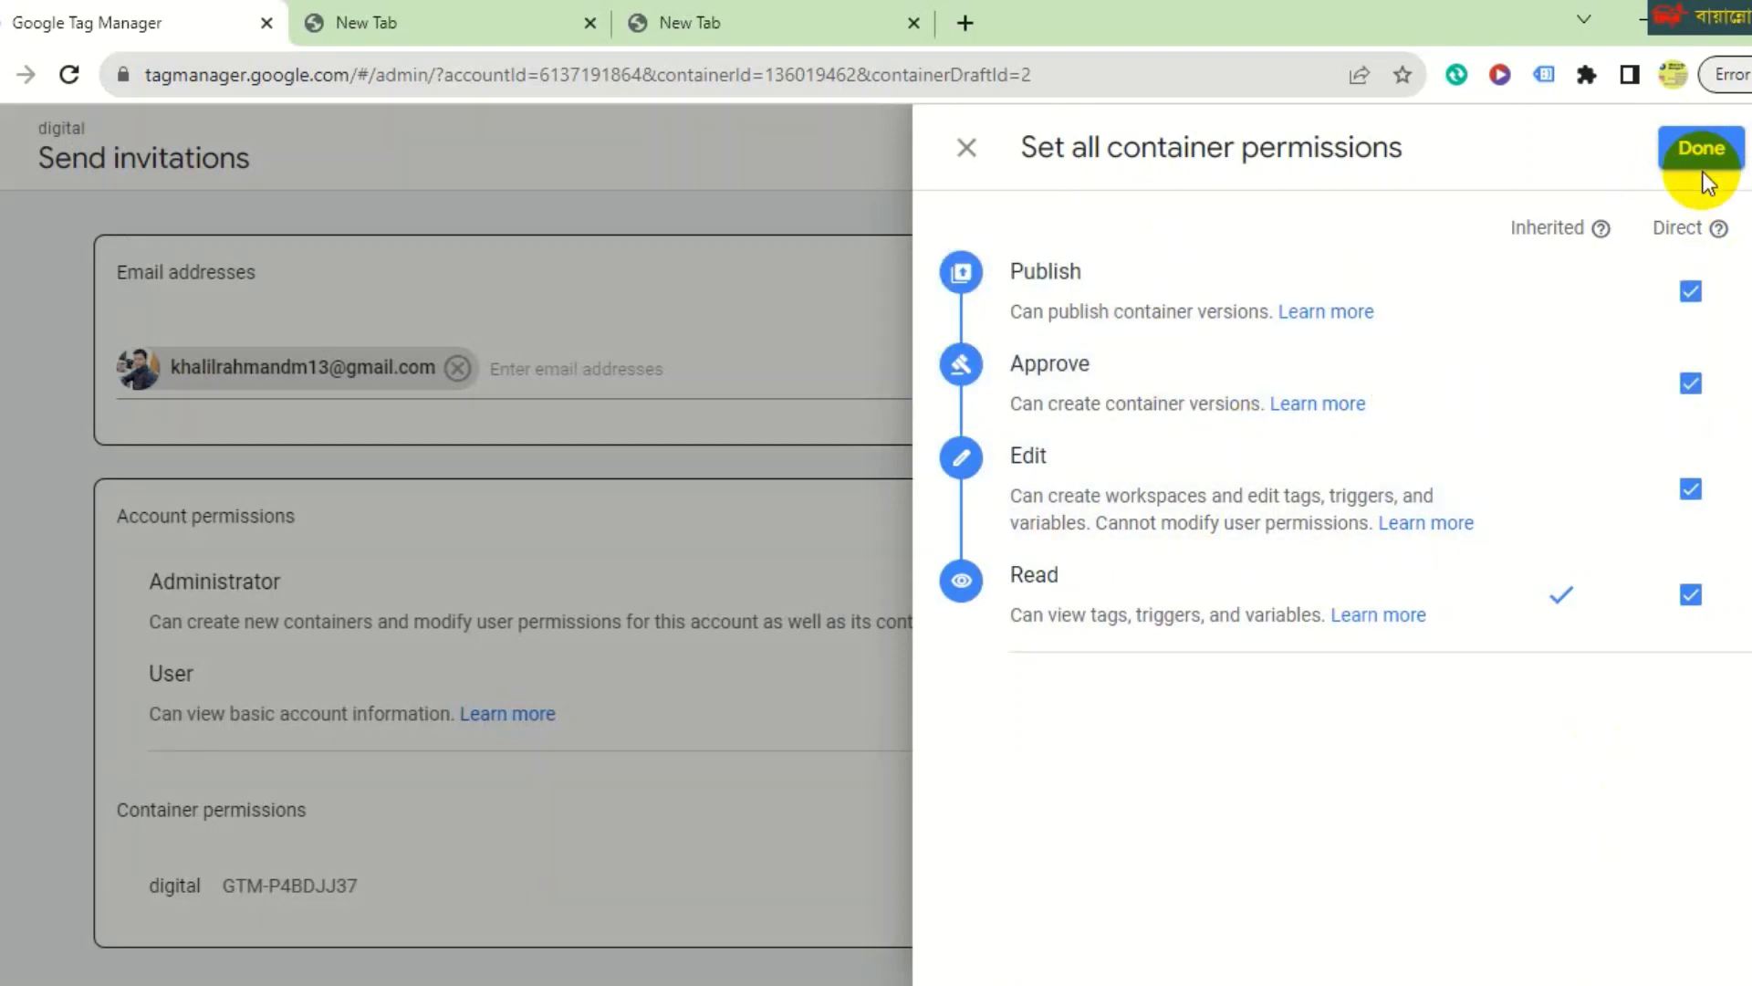
click(1701, 150)
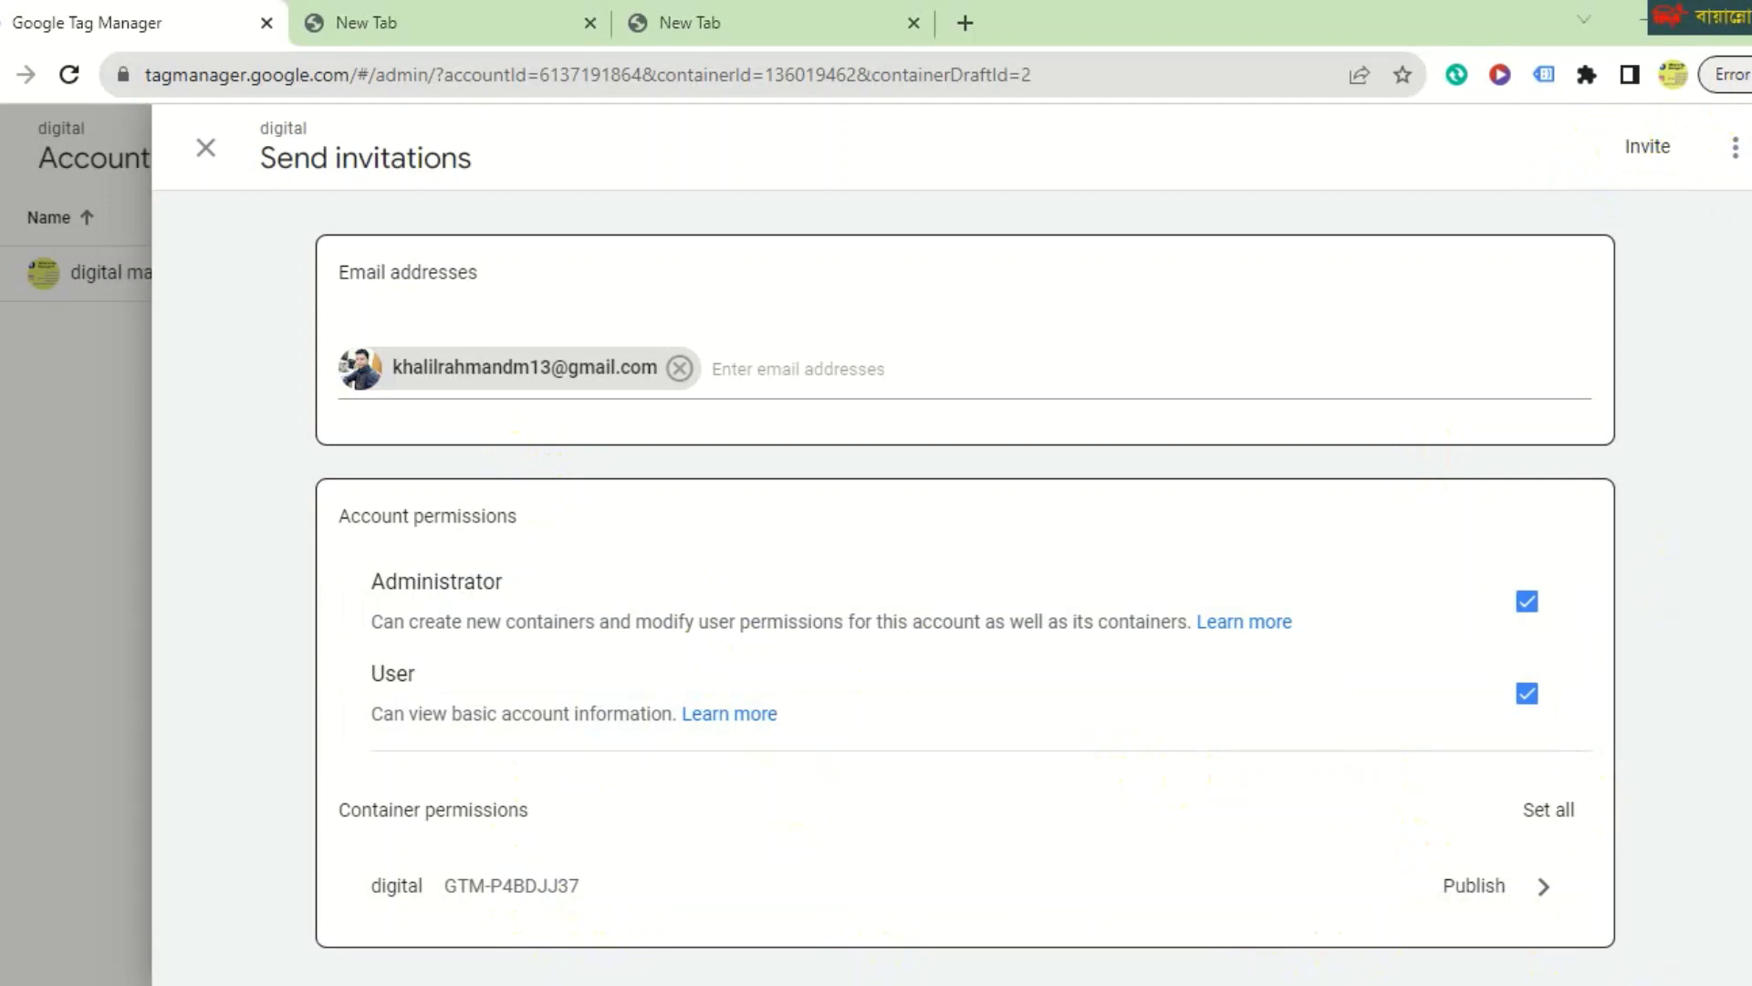
key(Print)
drag(1539, 94, 1731, 206)
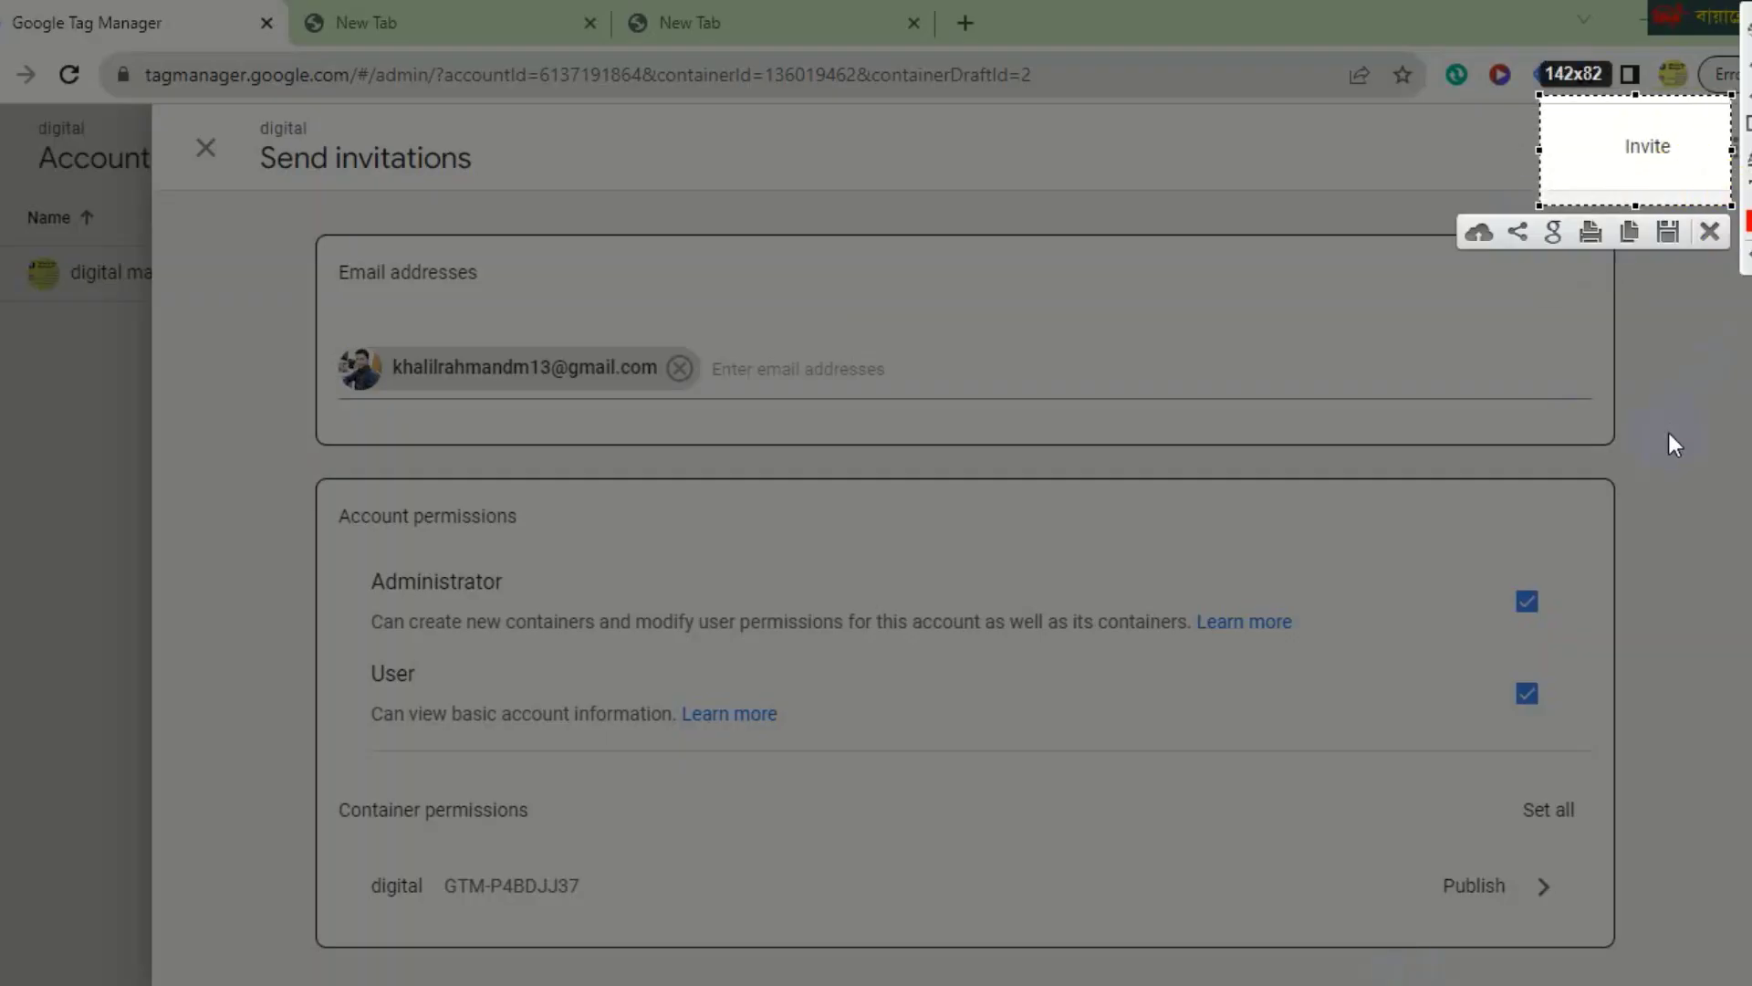
click(1709, 231)
Send the invitation and return from the account permissions list to the digital container's workspace.
click(1645, 150)
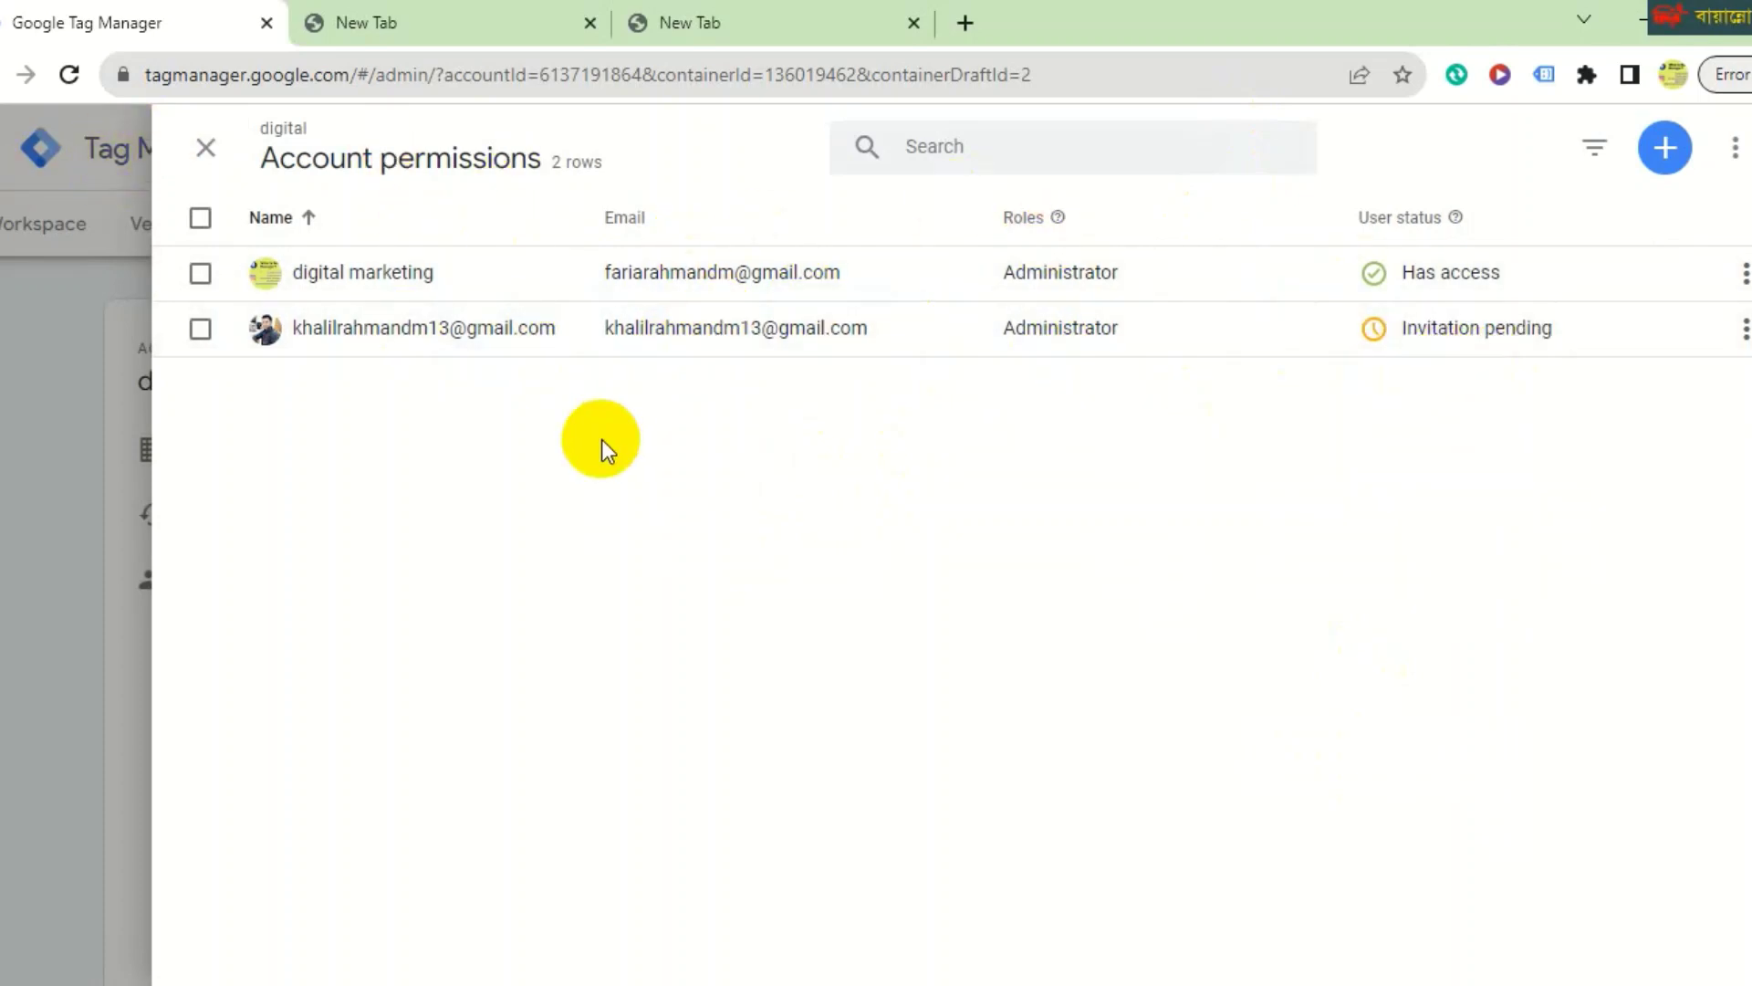
mouse_move(1439, 336)
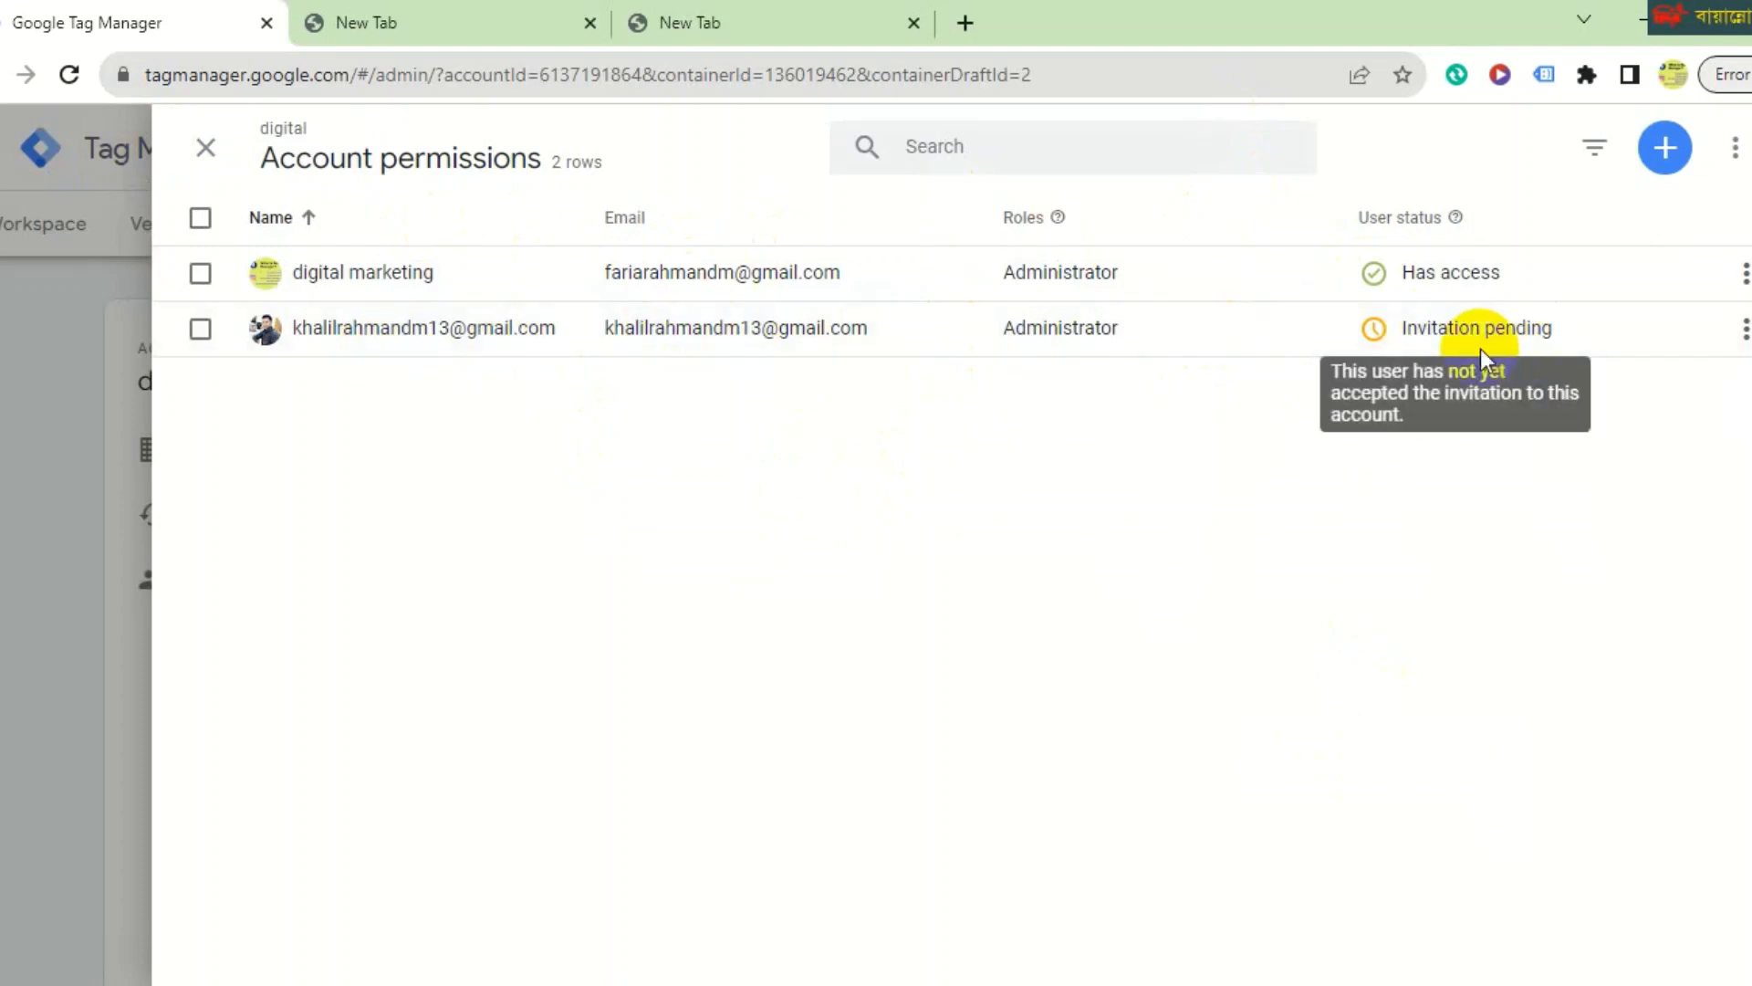
click(198, 148)
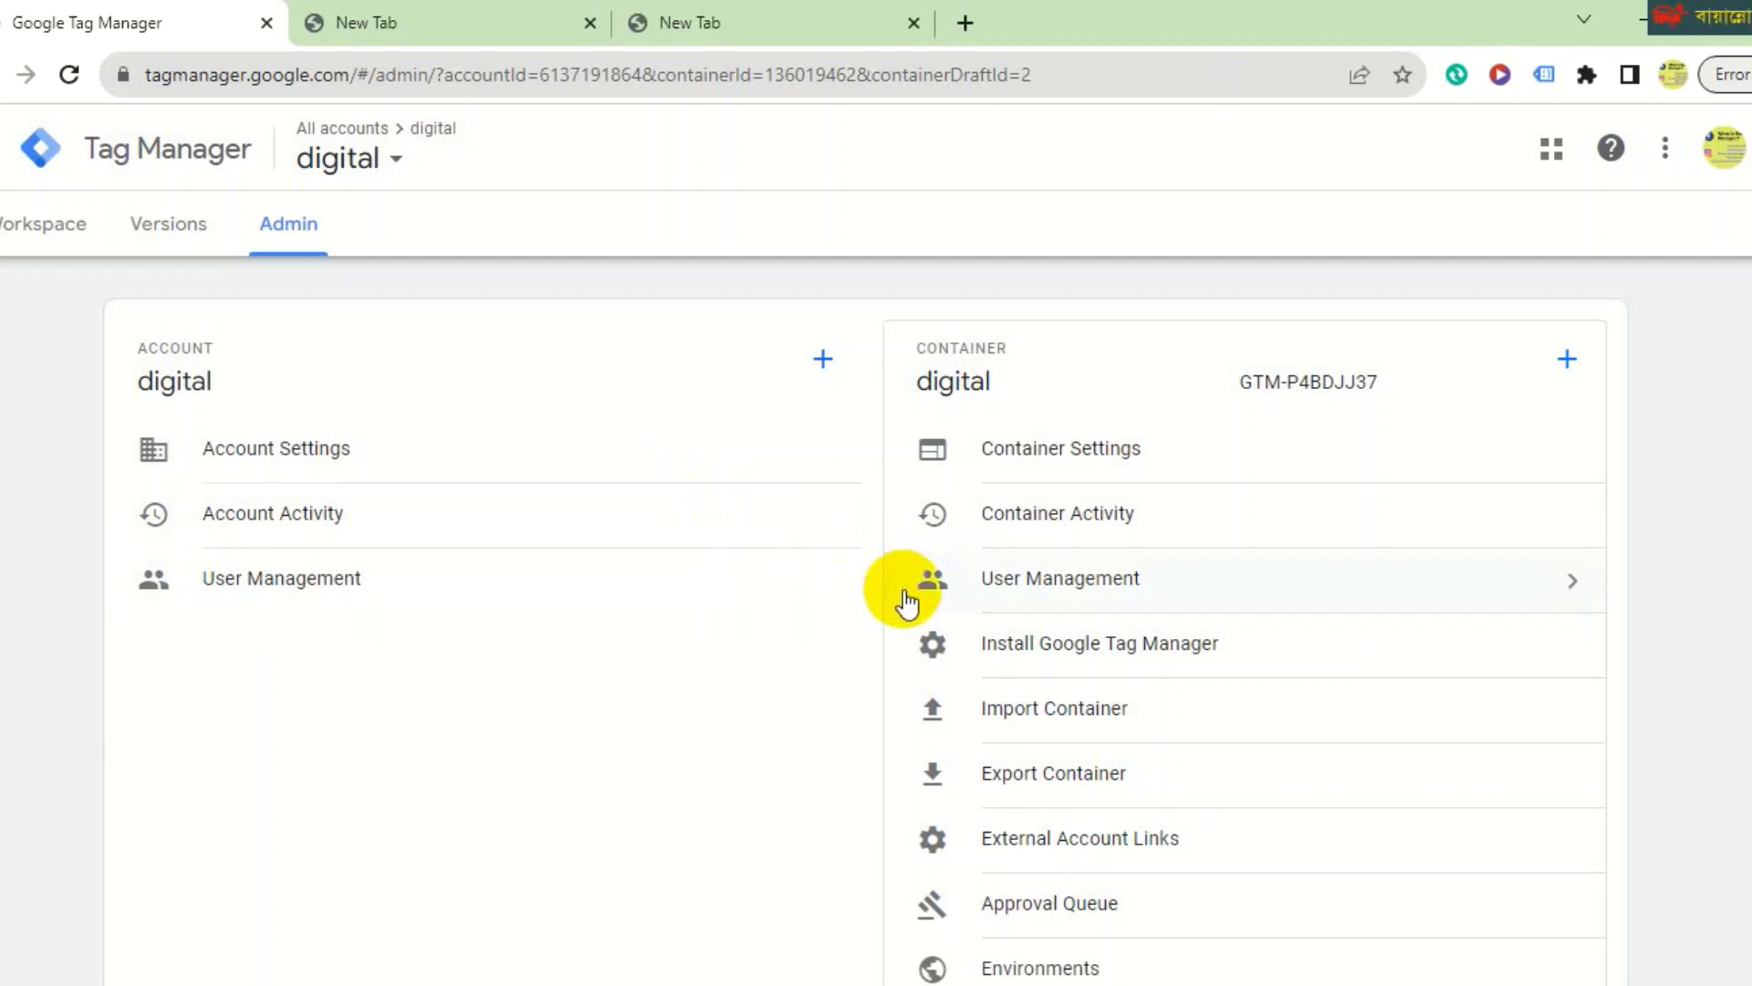
click(3, 235)
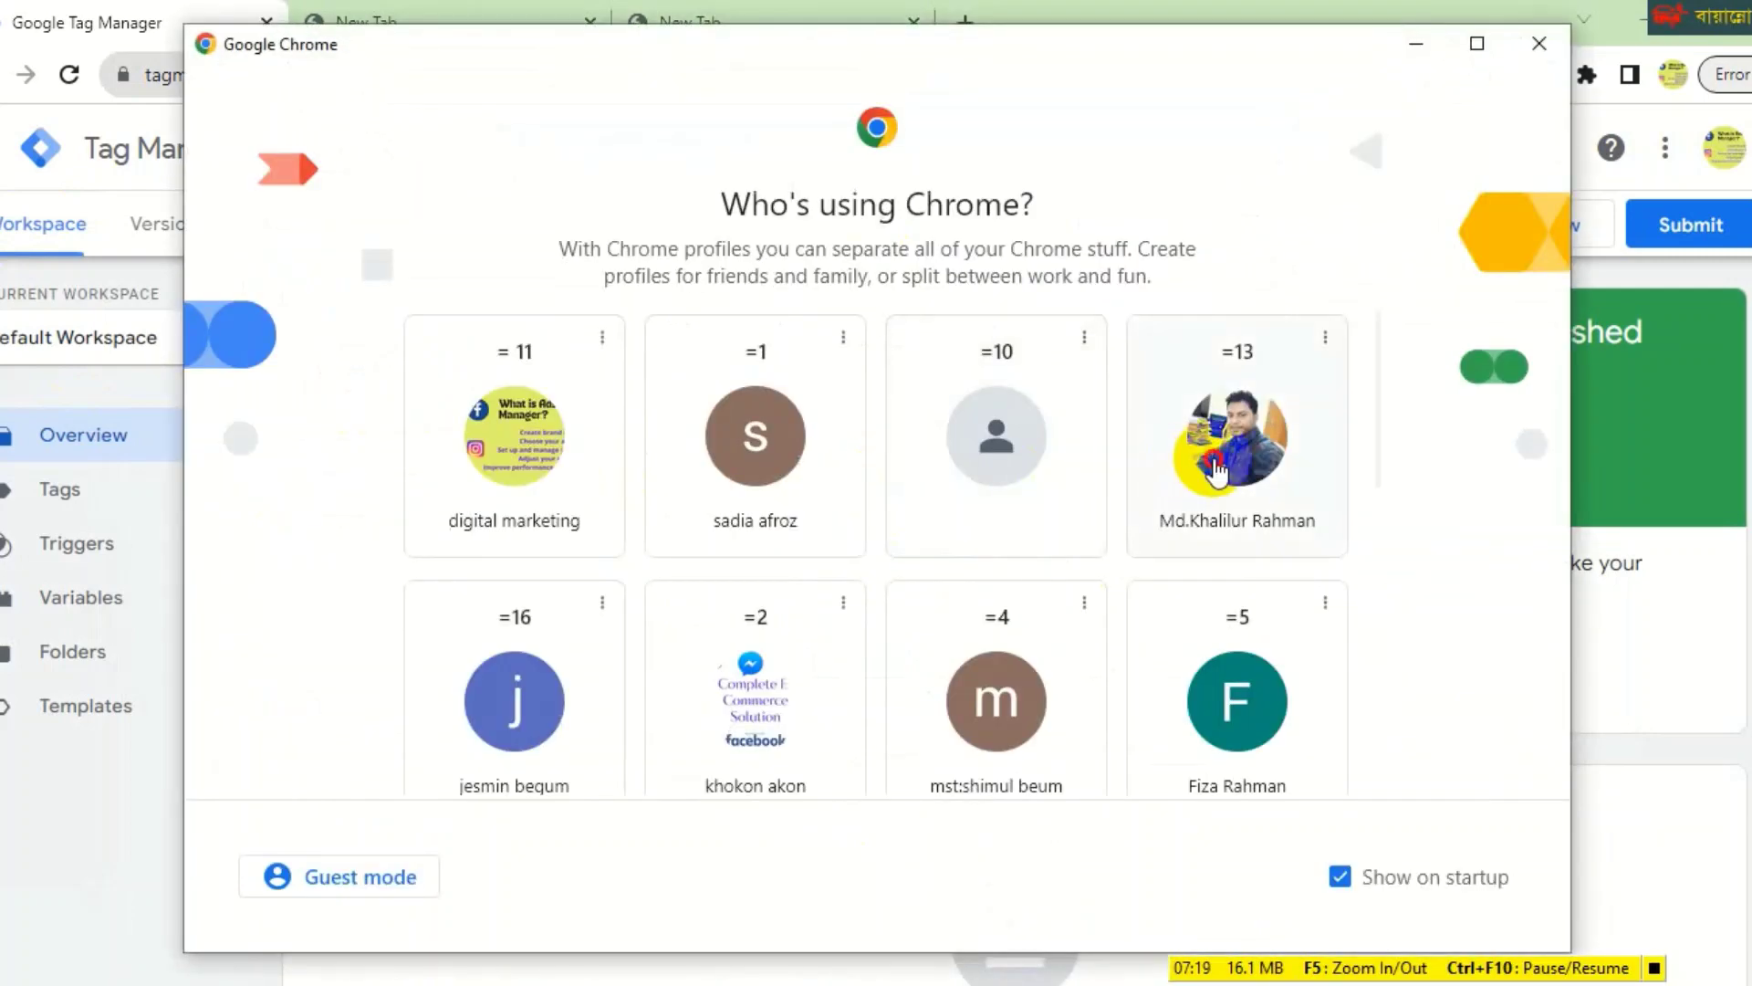
Switch to the invitee's Chrome profile and read the Google Tag Manager invitation email for the digital account in Gmail.
click(1213, 468)
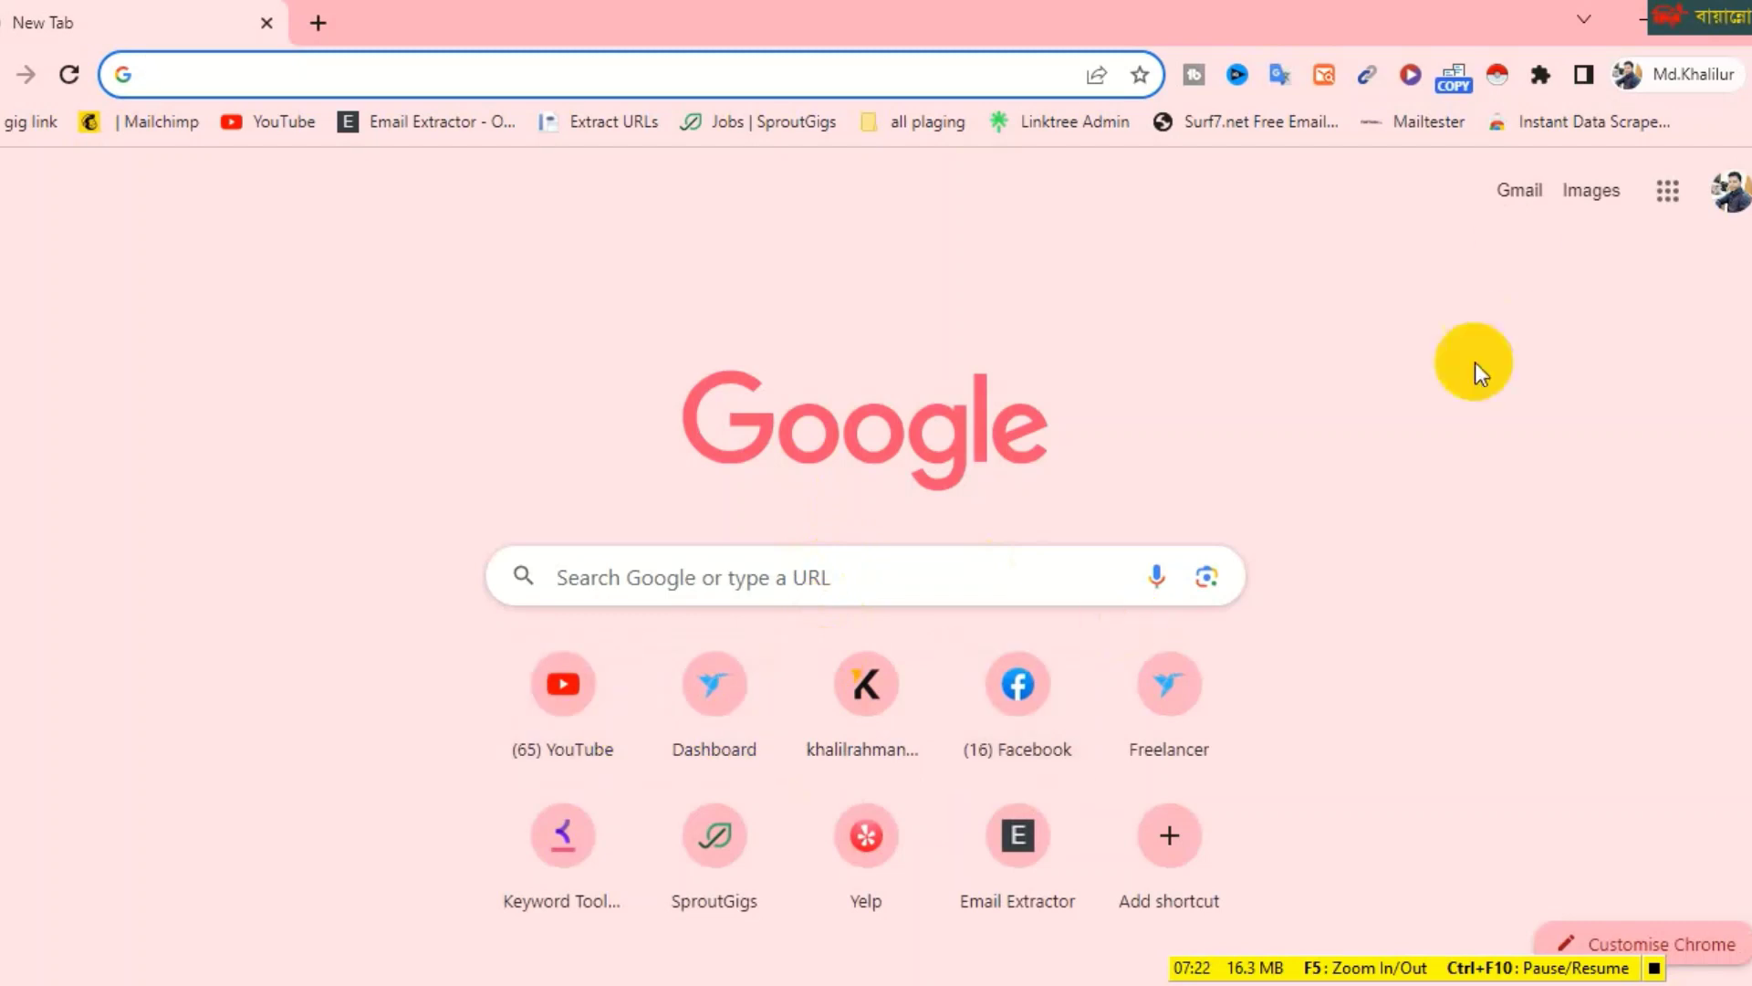
click(1519, 192)
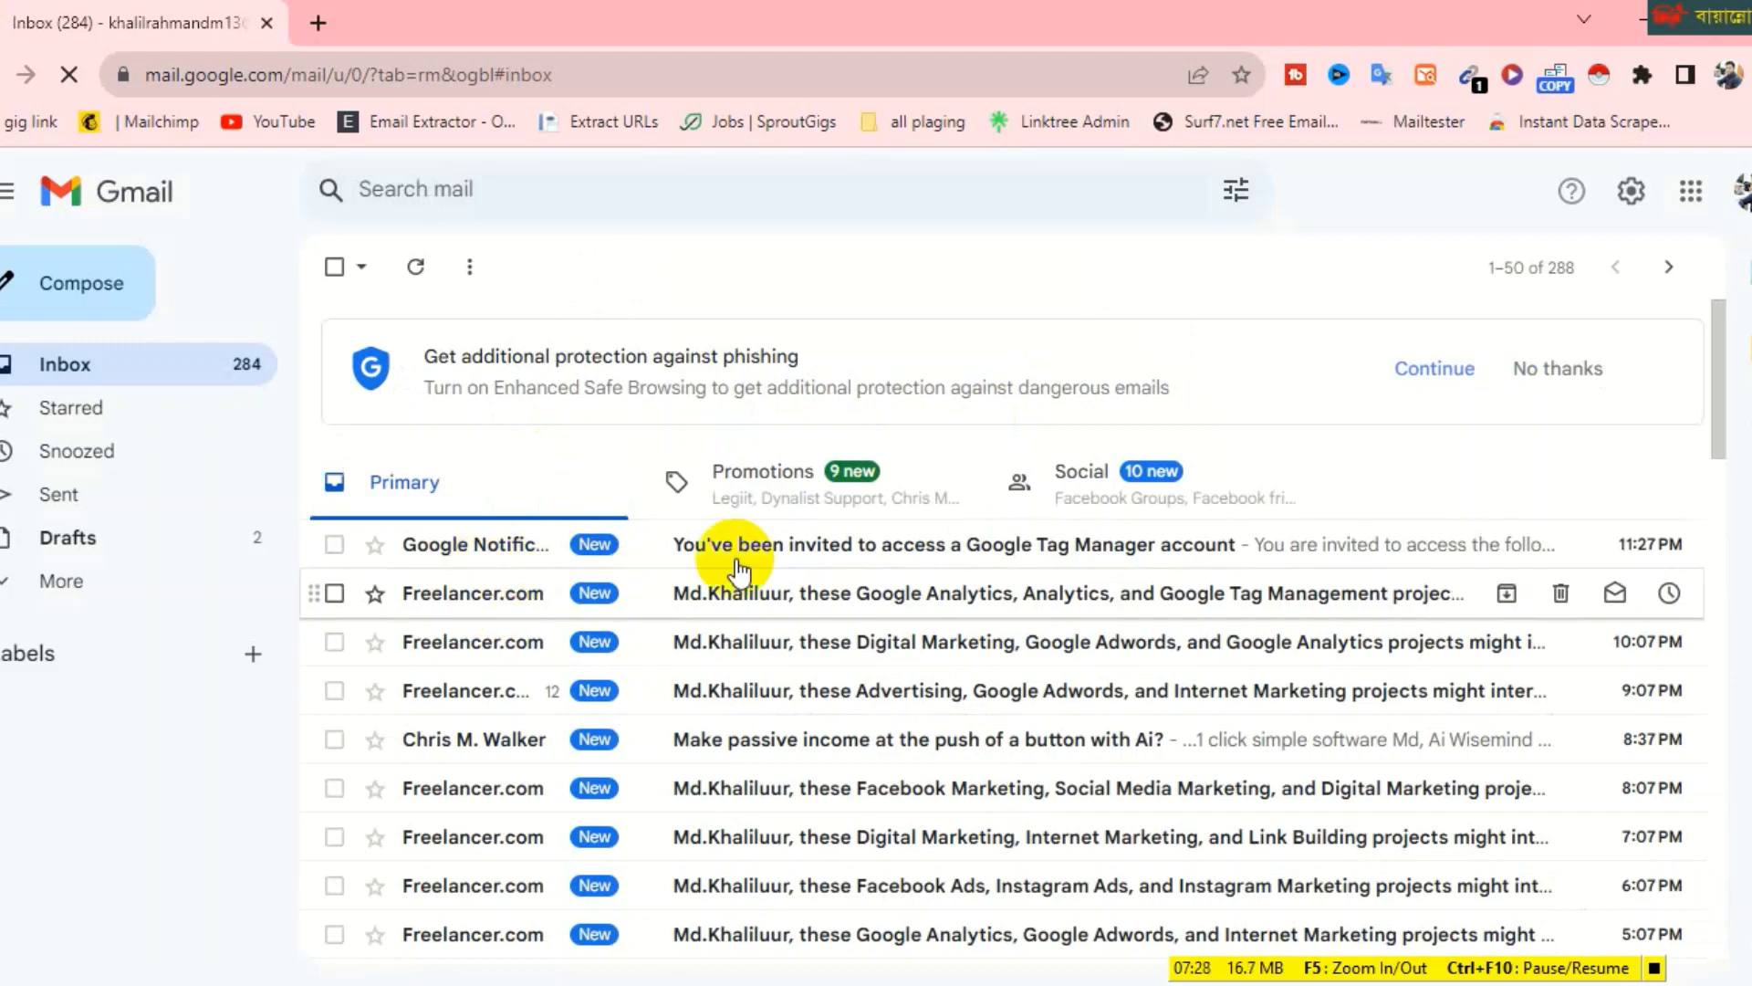
click(869, 565)
scroll(666, 621, down, 2)
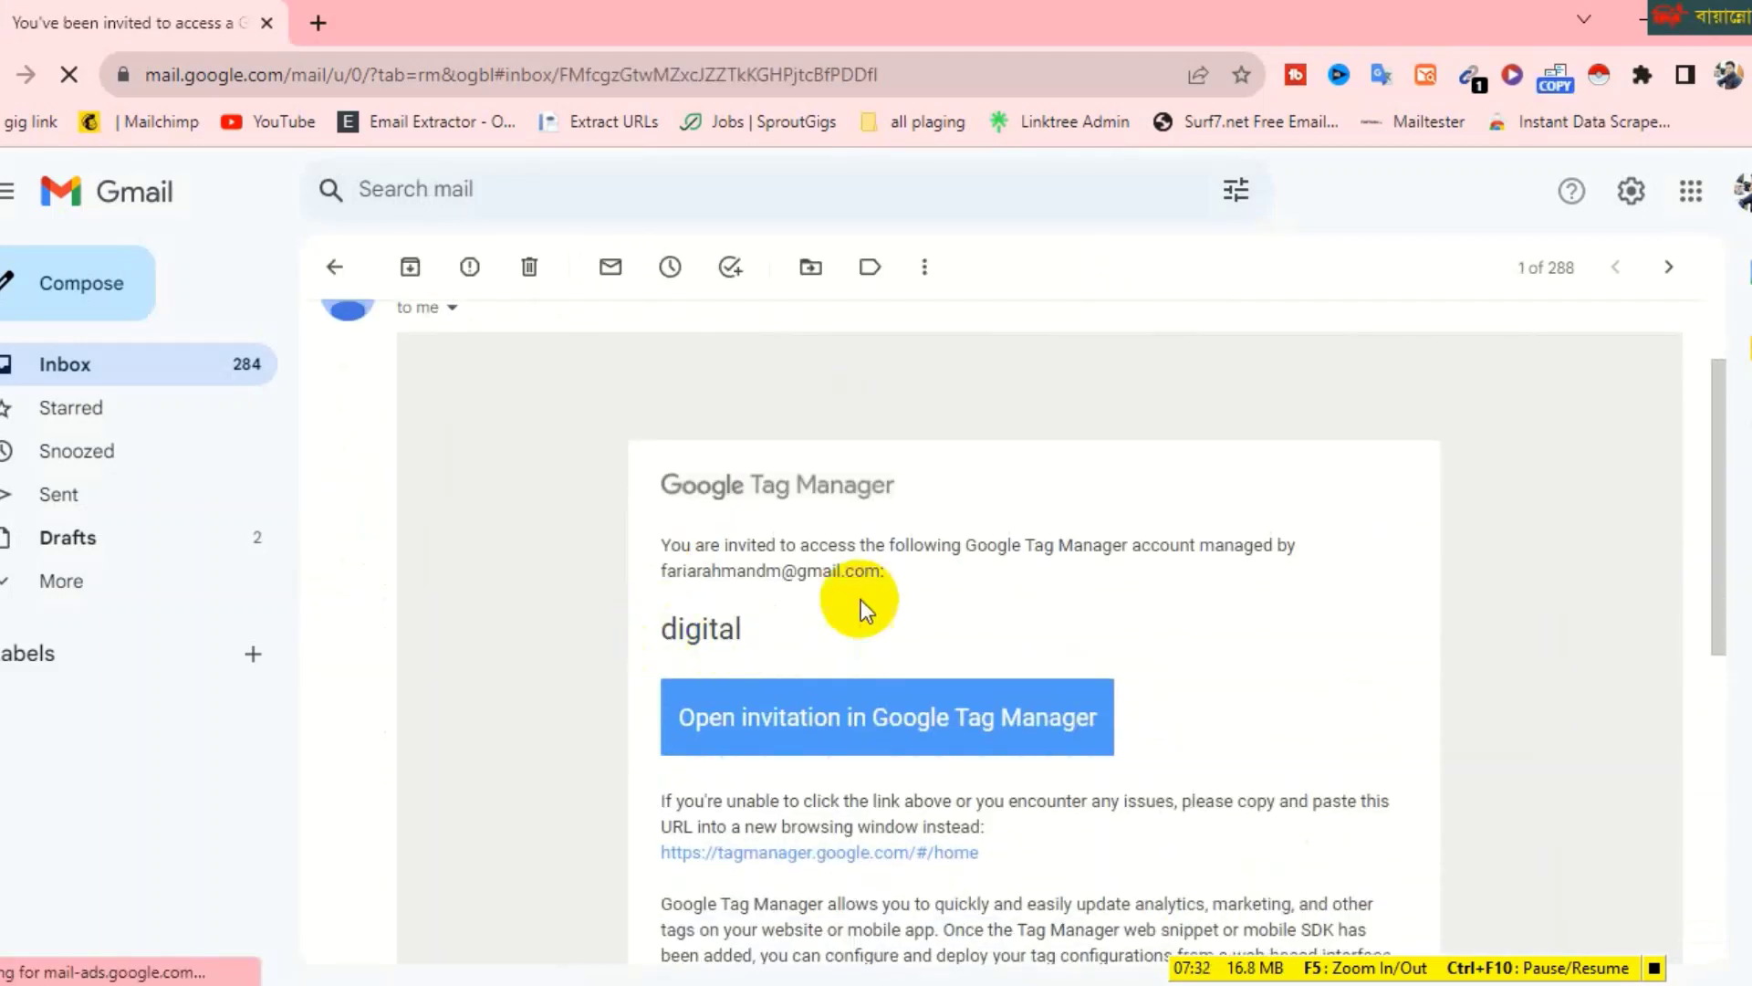
scroll(763, 692, down, 2)
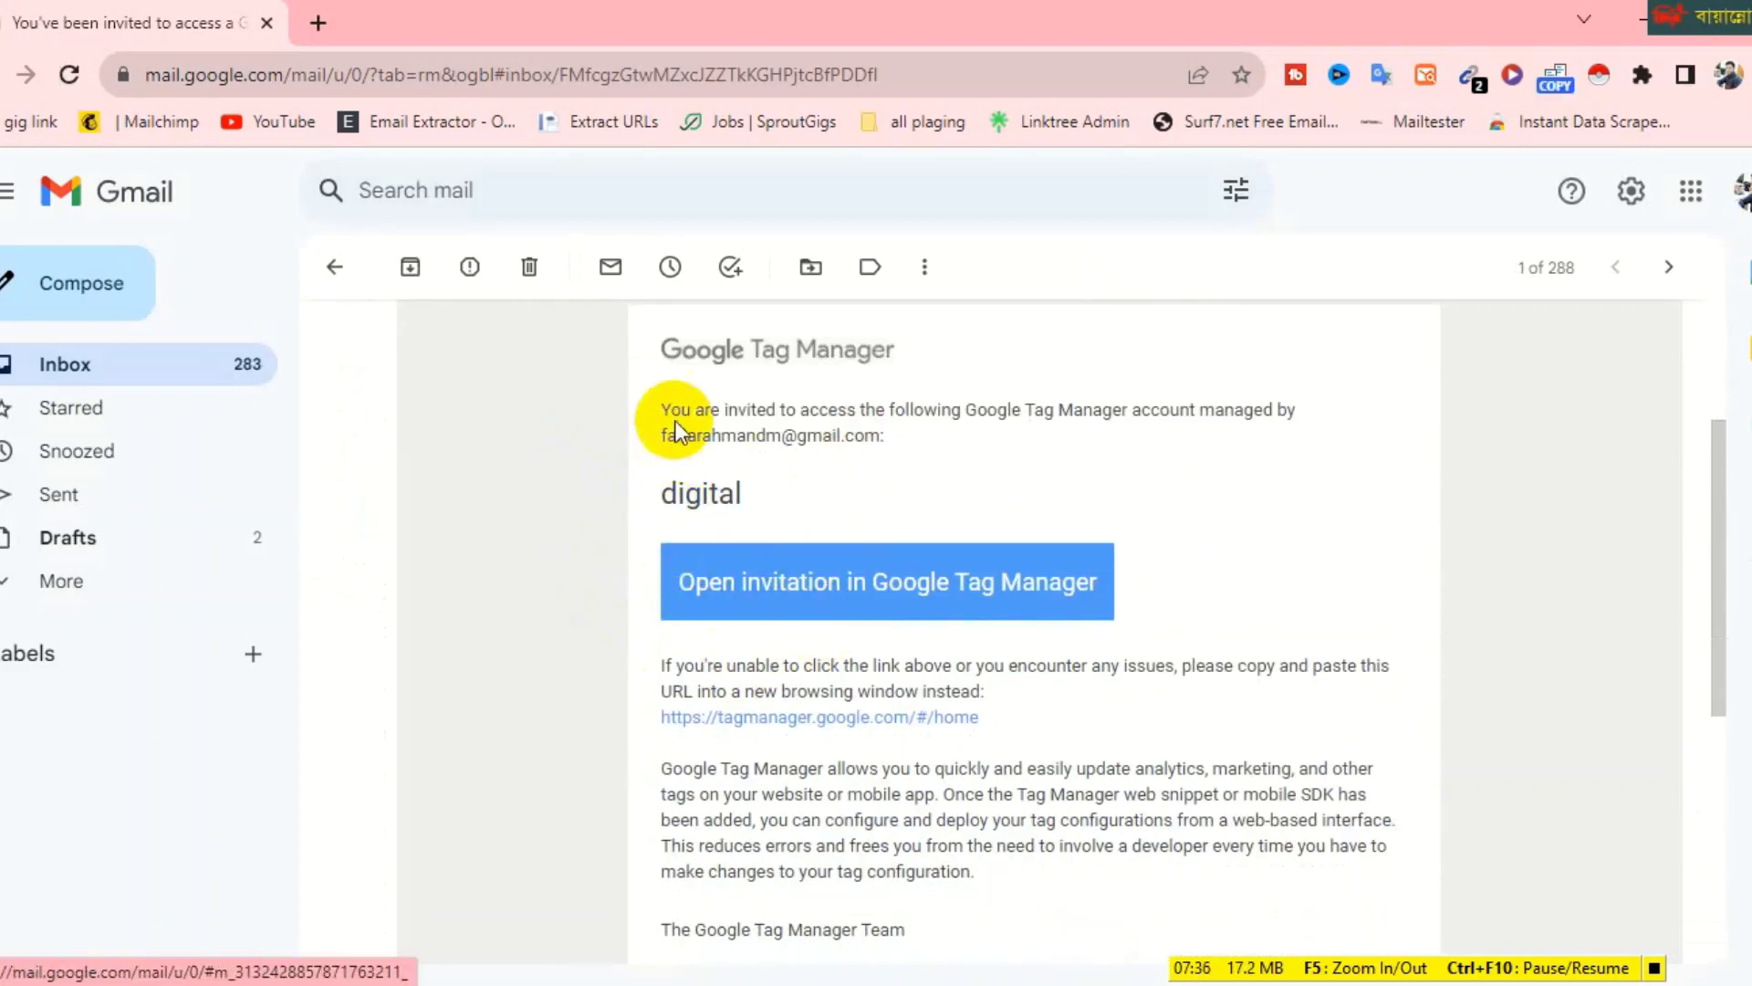
scroll(840, 639, down, 2)
scroll(912, 621, down, 6)
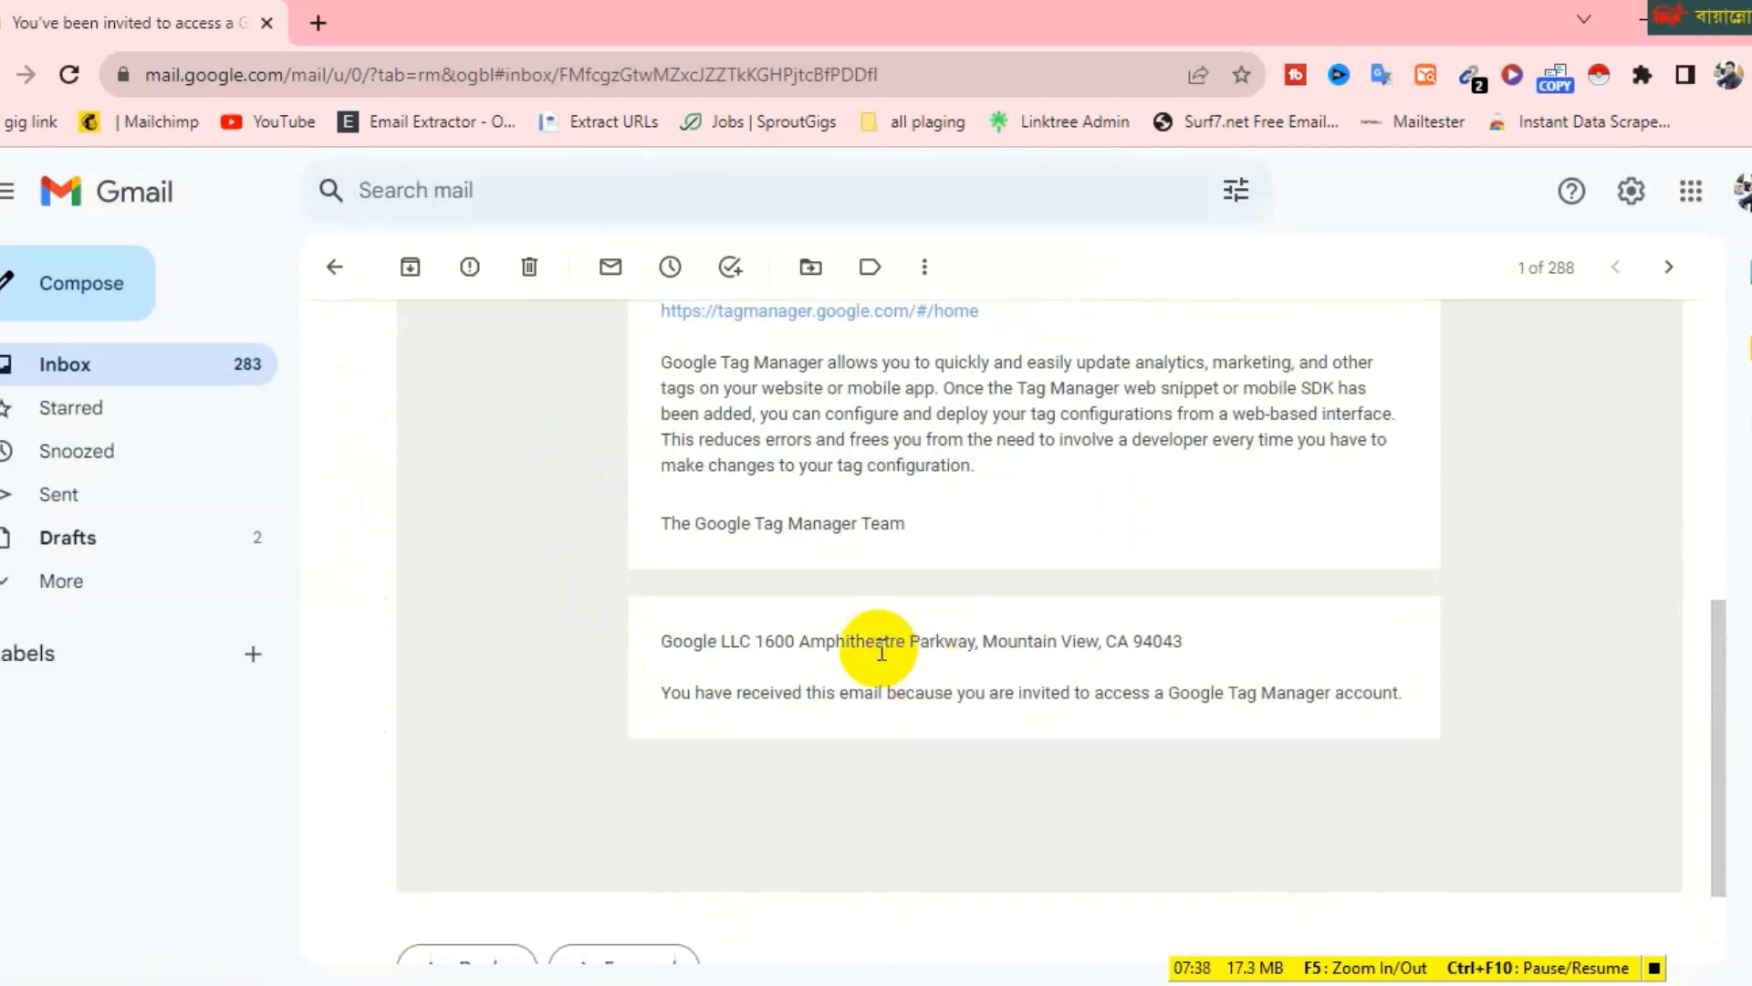
scroll(840, 602, up, 8)
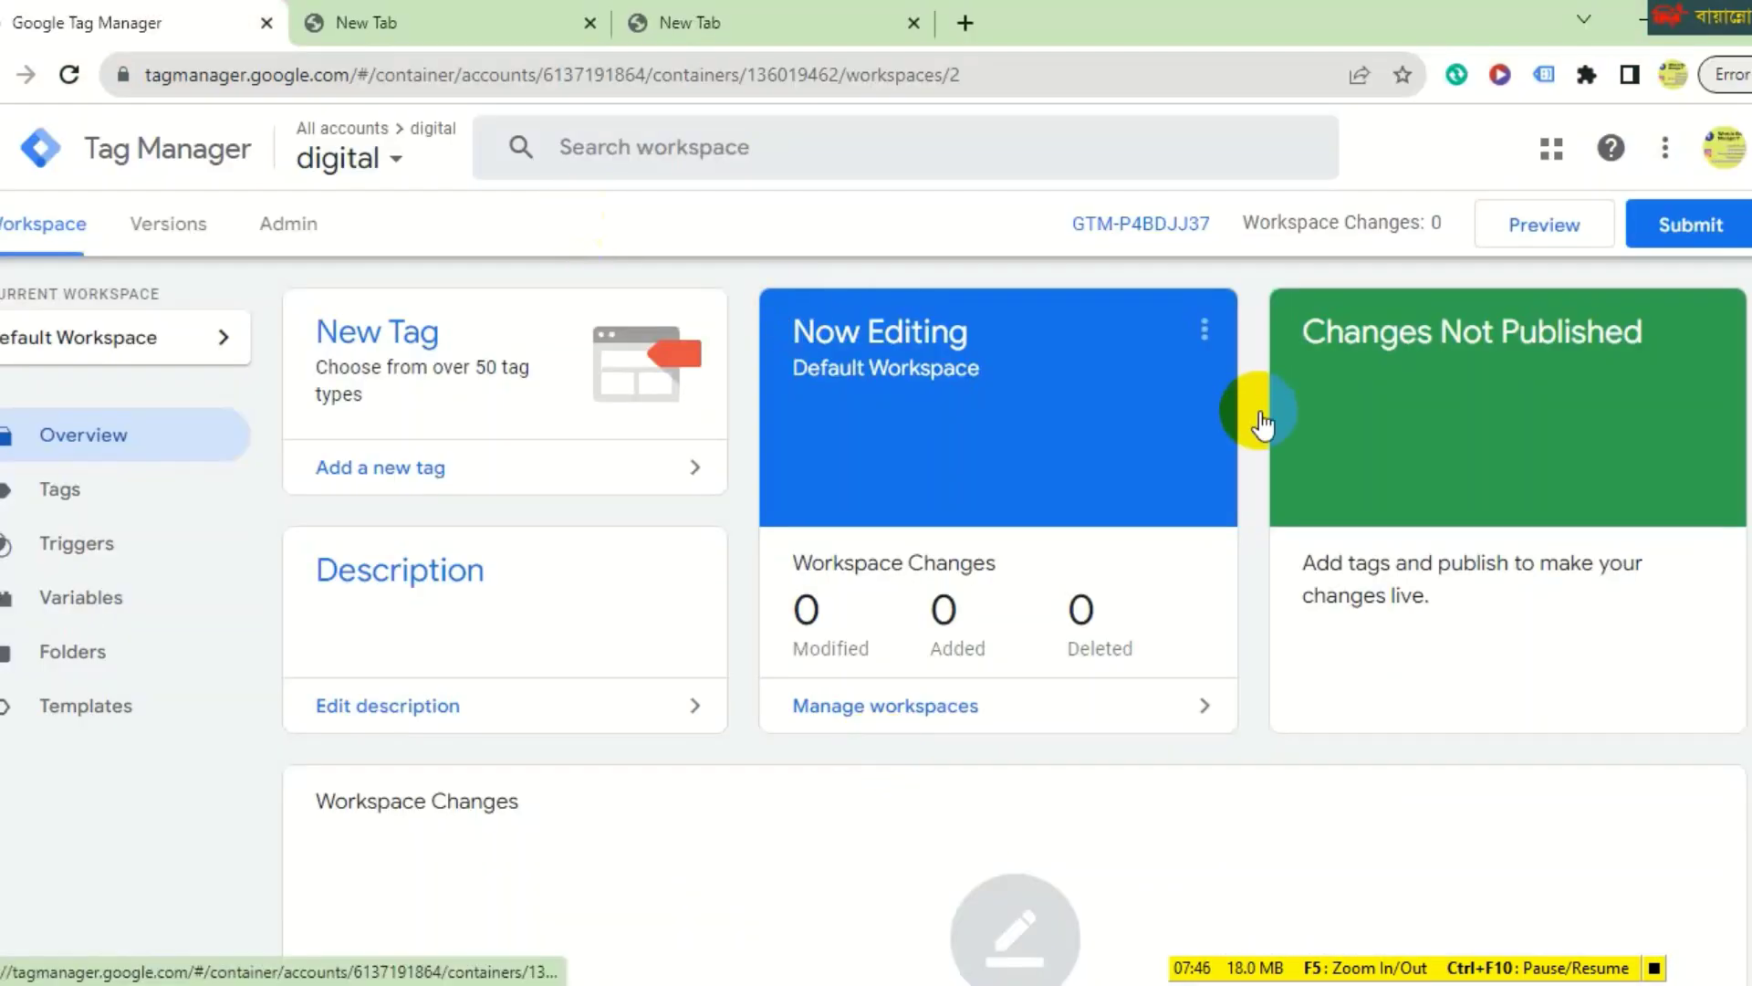
Open the digital container's user management from the admin area to view its container permissions.
click(288, 225)
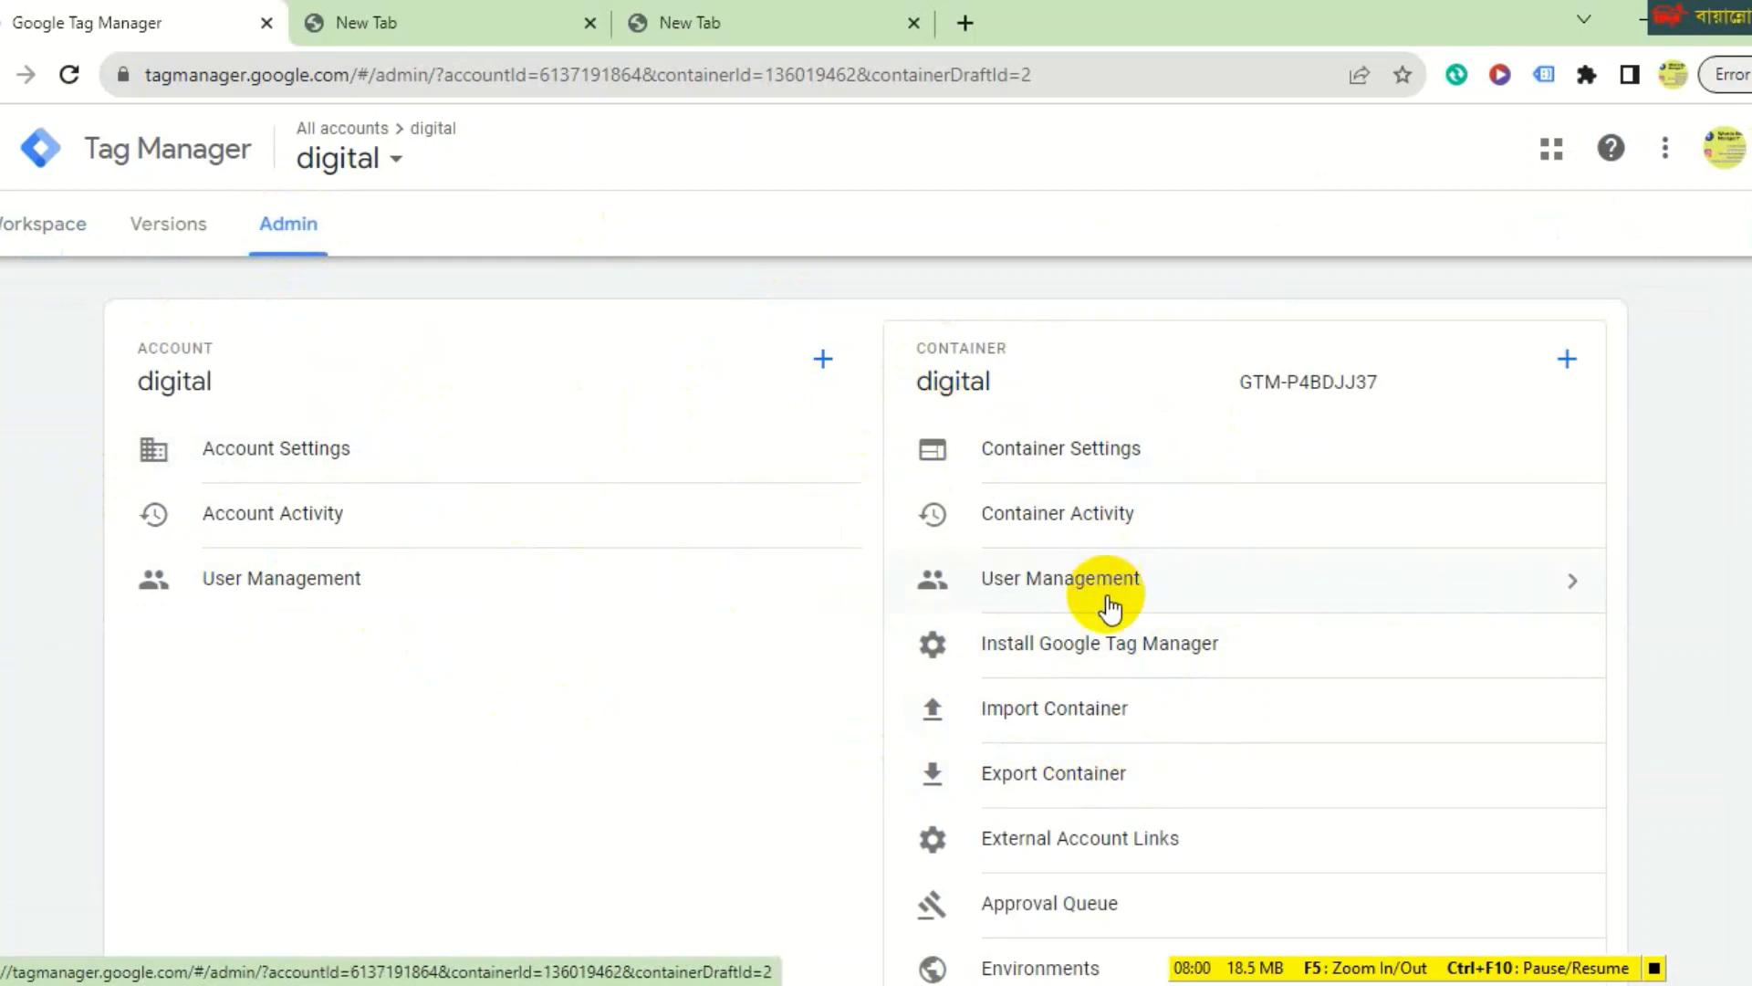
click(1051, 587)
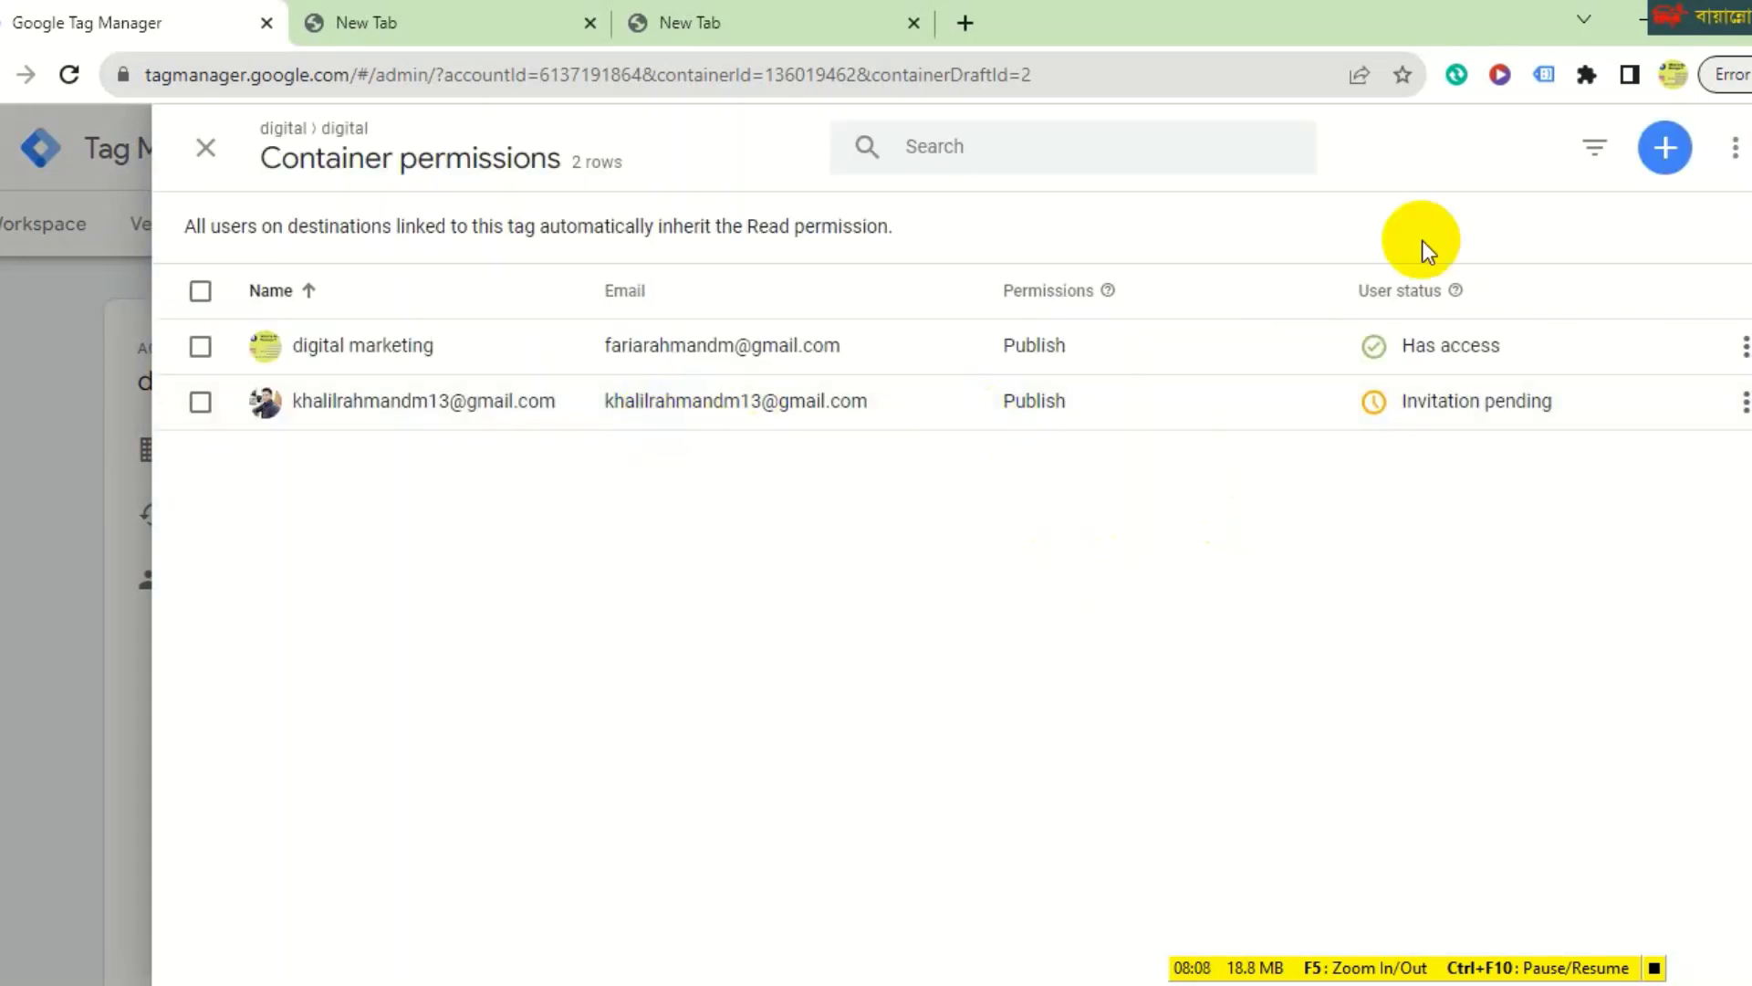
click(1664, 147)
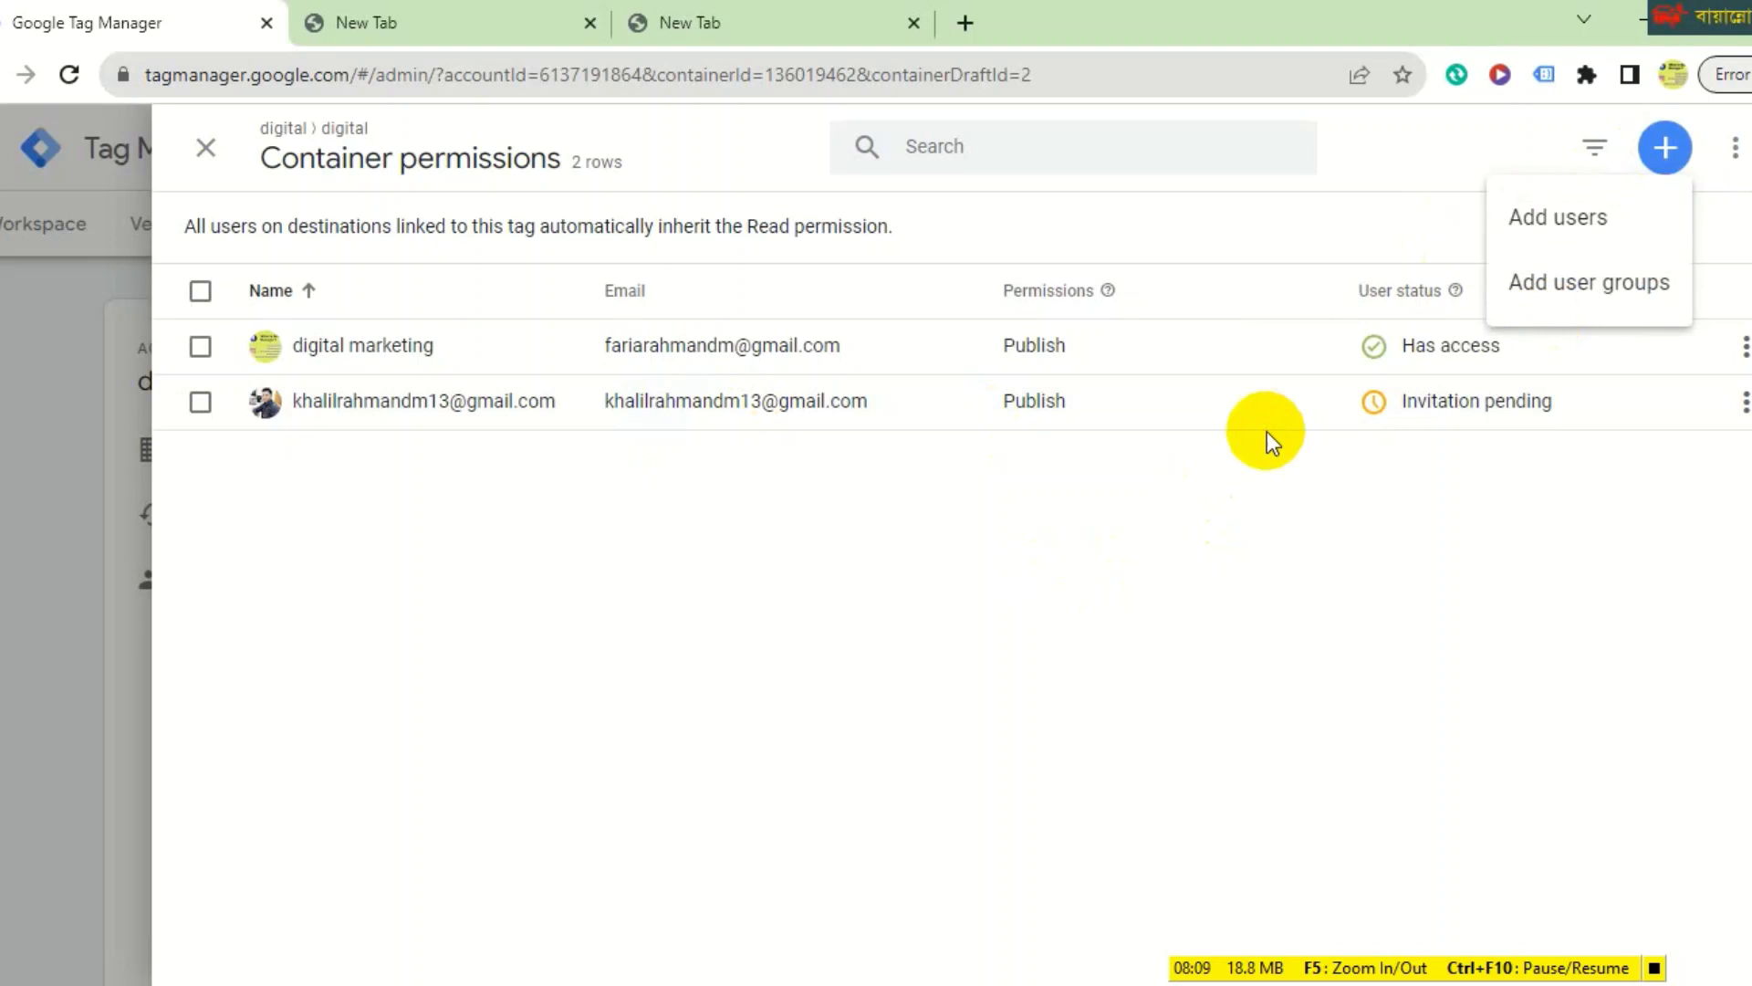
click(1628, 223)
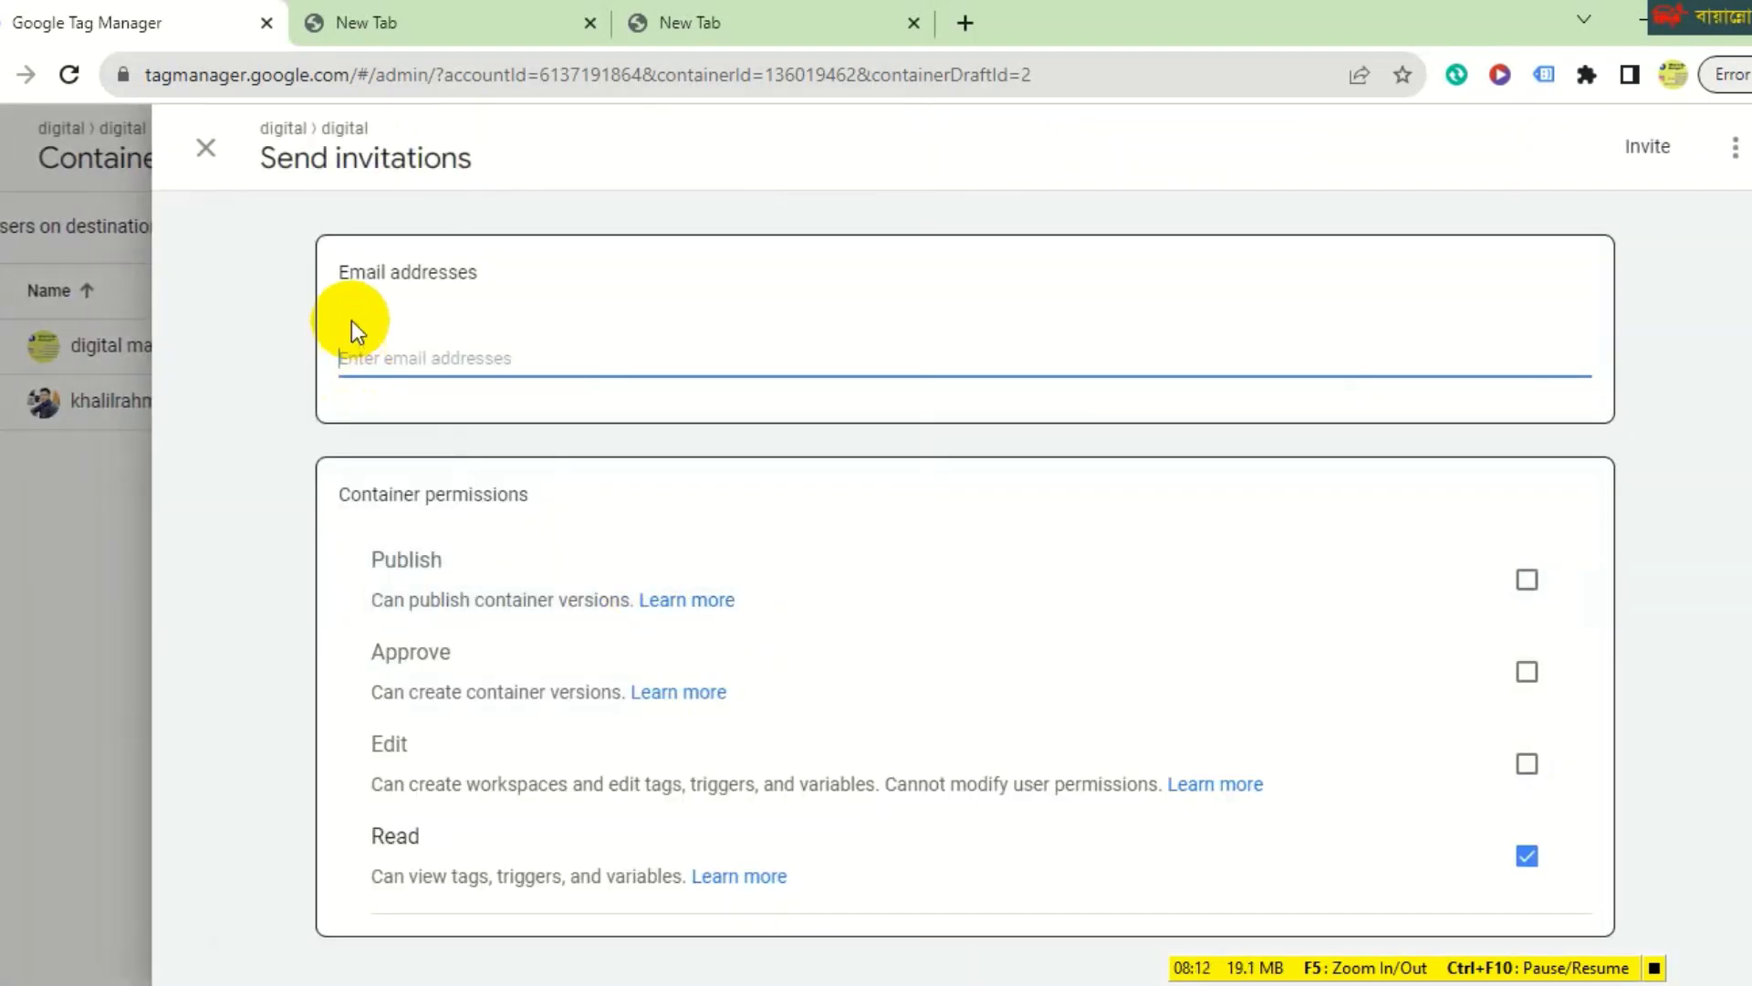
click(1526, 580)
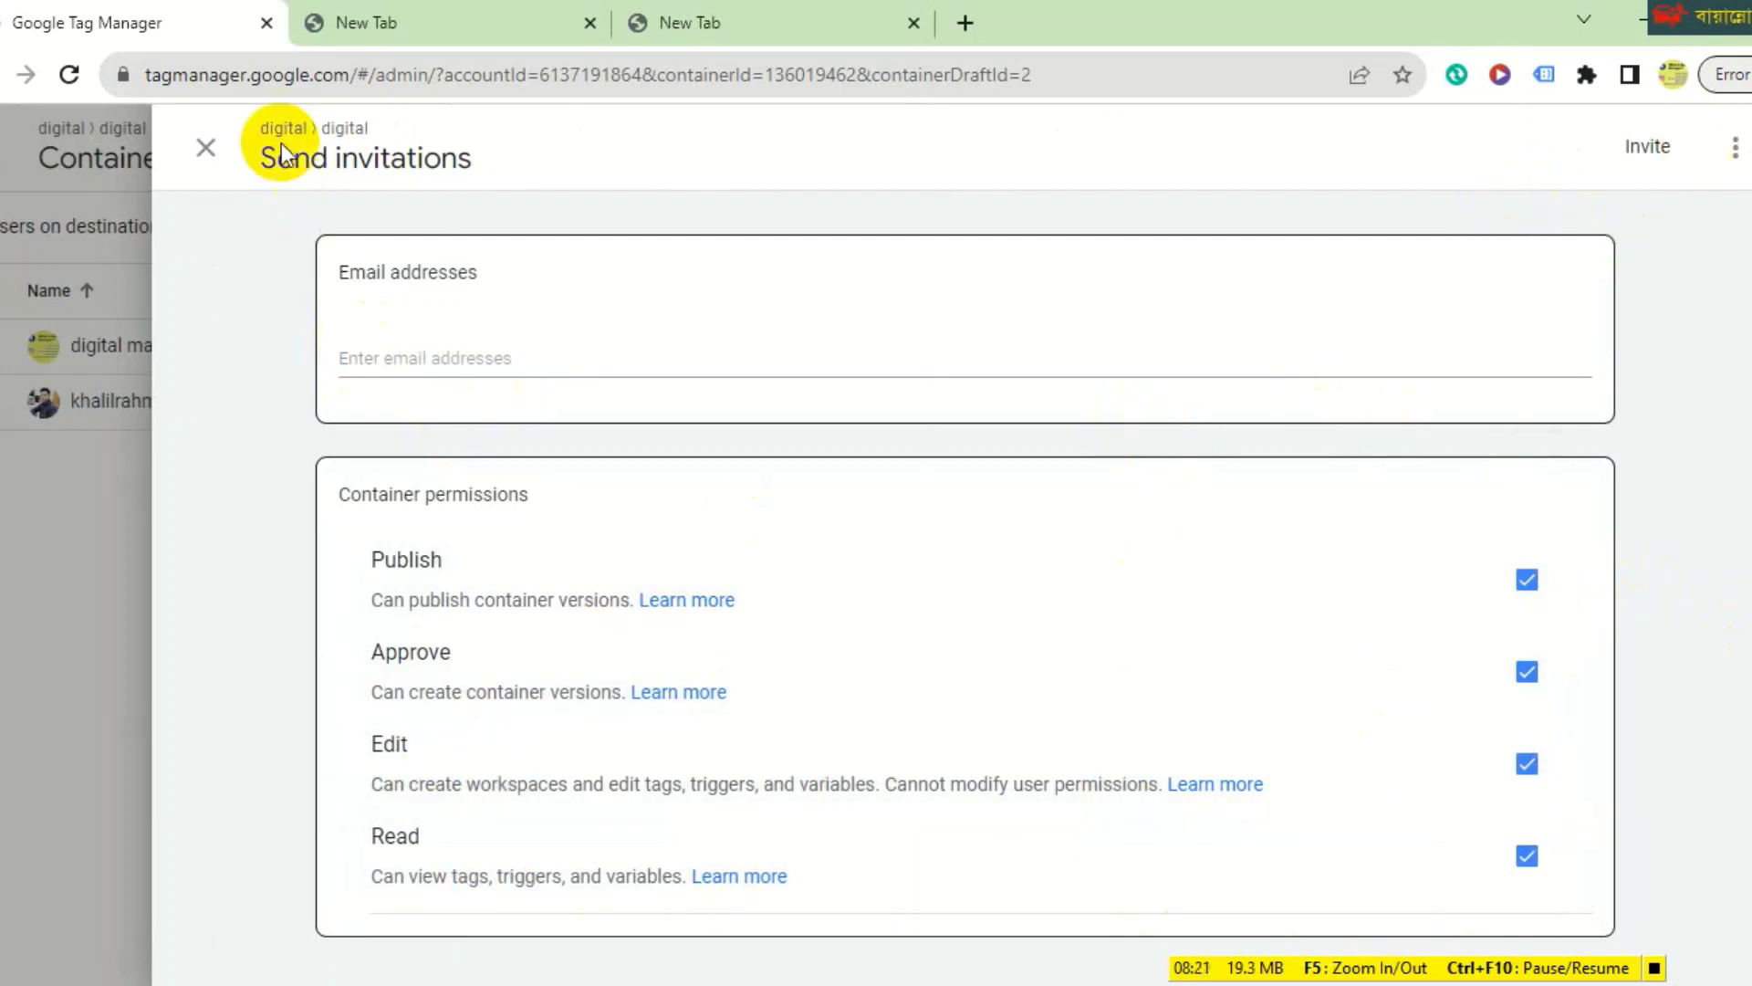
click(206, 148)
click(1232, 629)
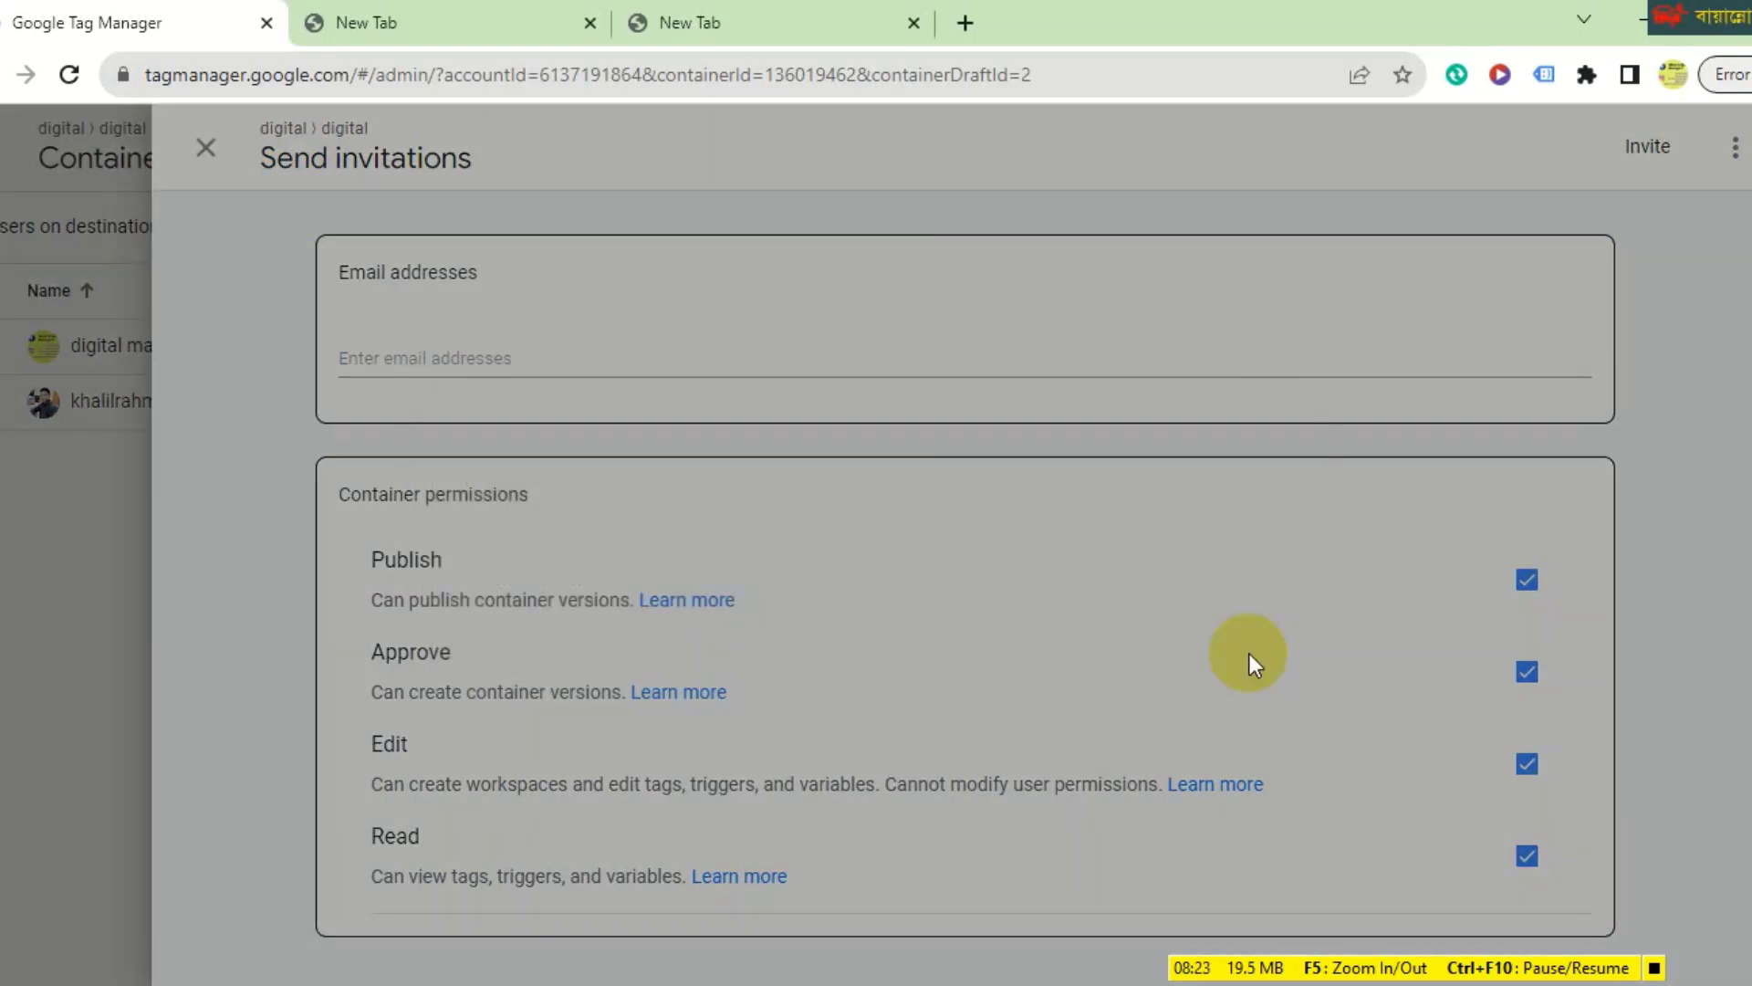
click(1244, 664)
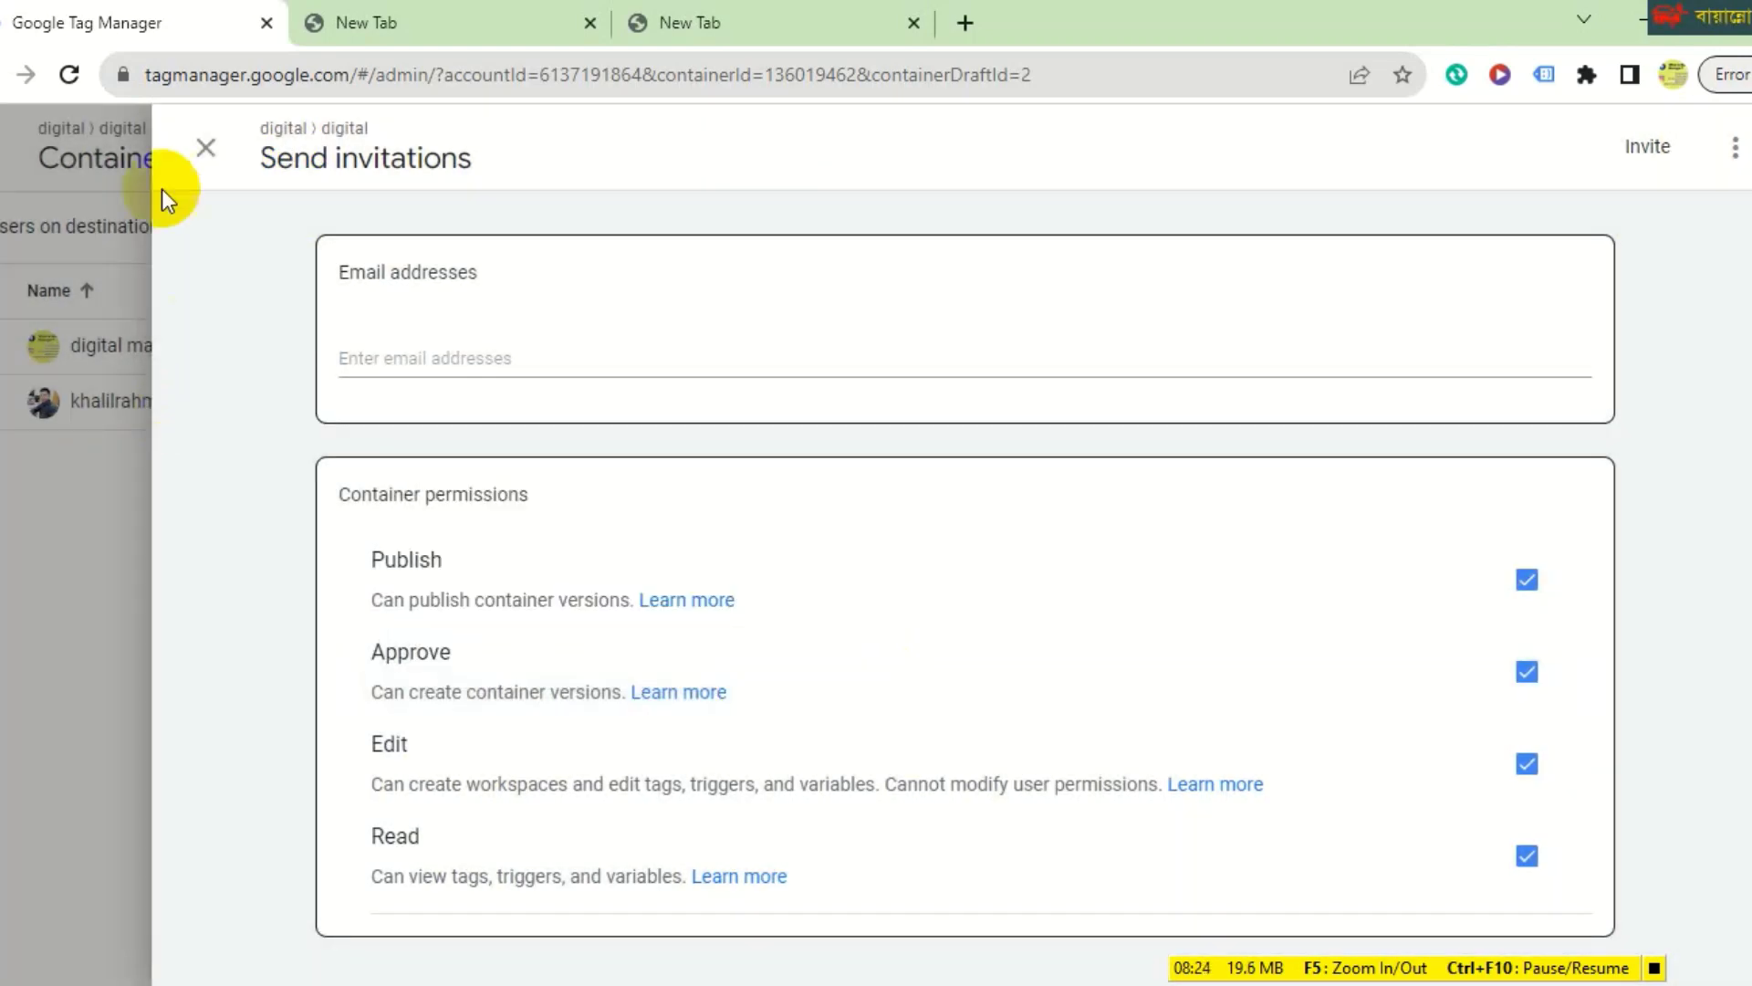
click(206, 146)
click(543, 629)
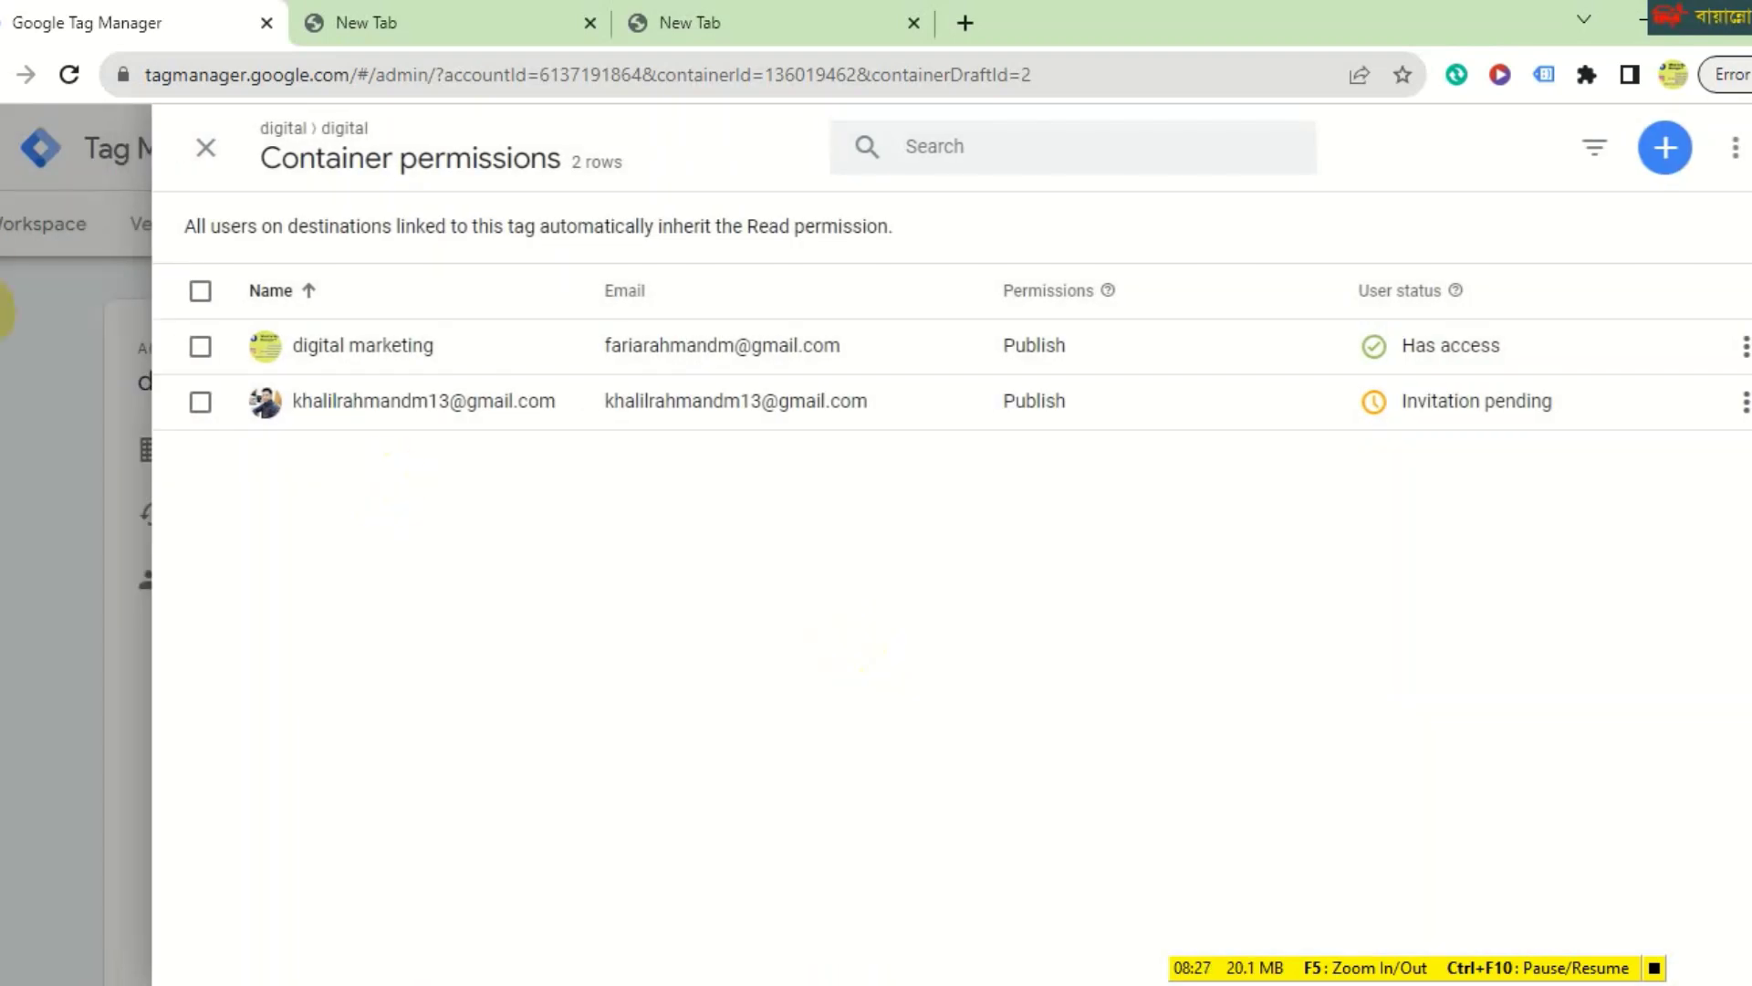
Leave the container permissions list and examine the digital container's admin options and the target platforms offered for a new container.
click(226, 151)
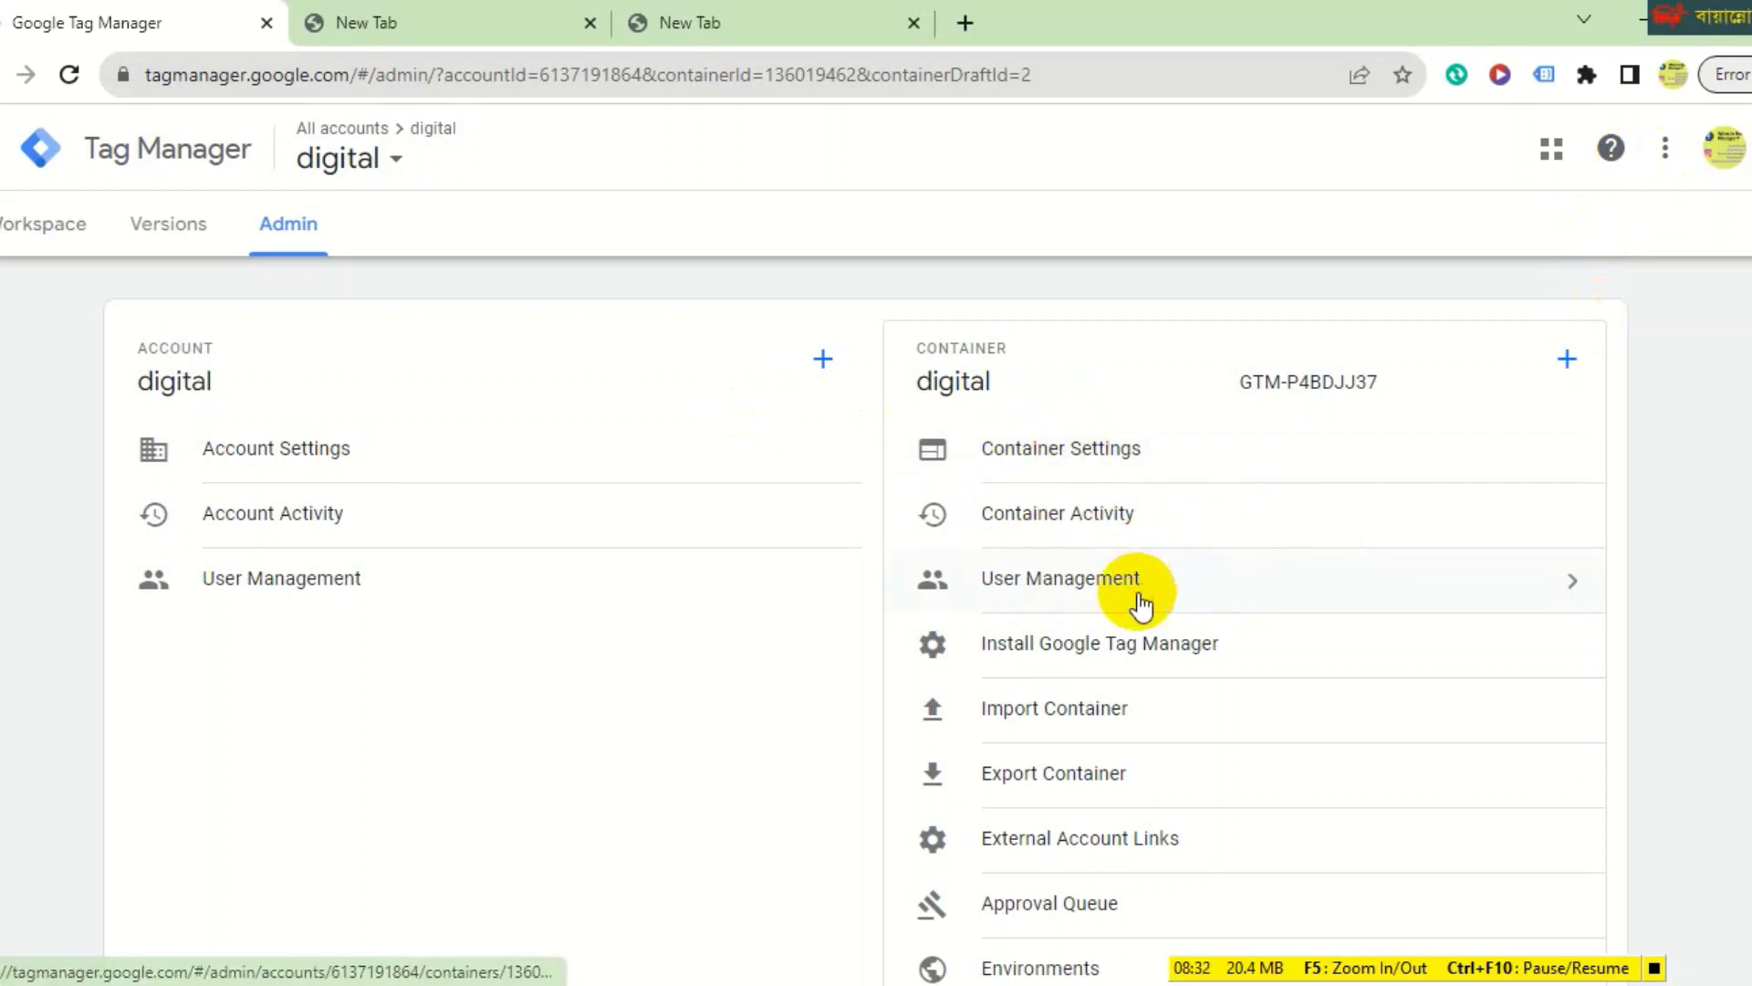
scroll(1095, 743, down, 1)
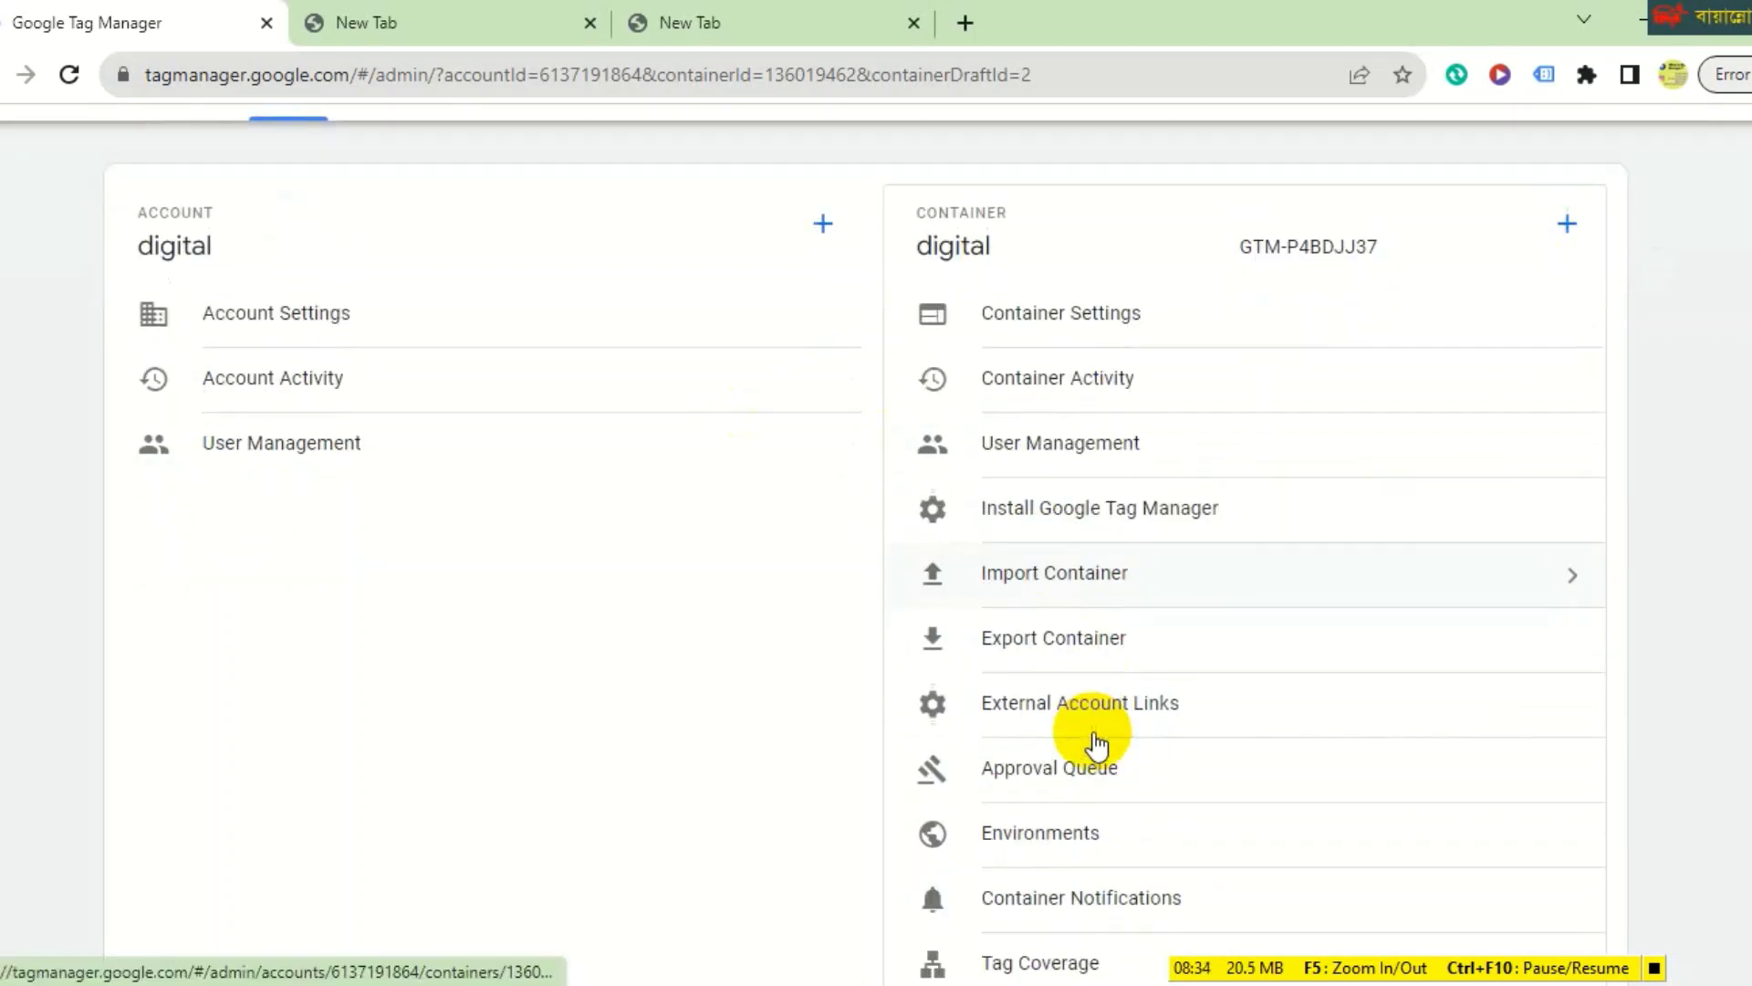
scroll(1095, 668, down, 1)
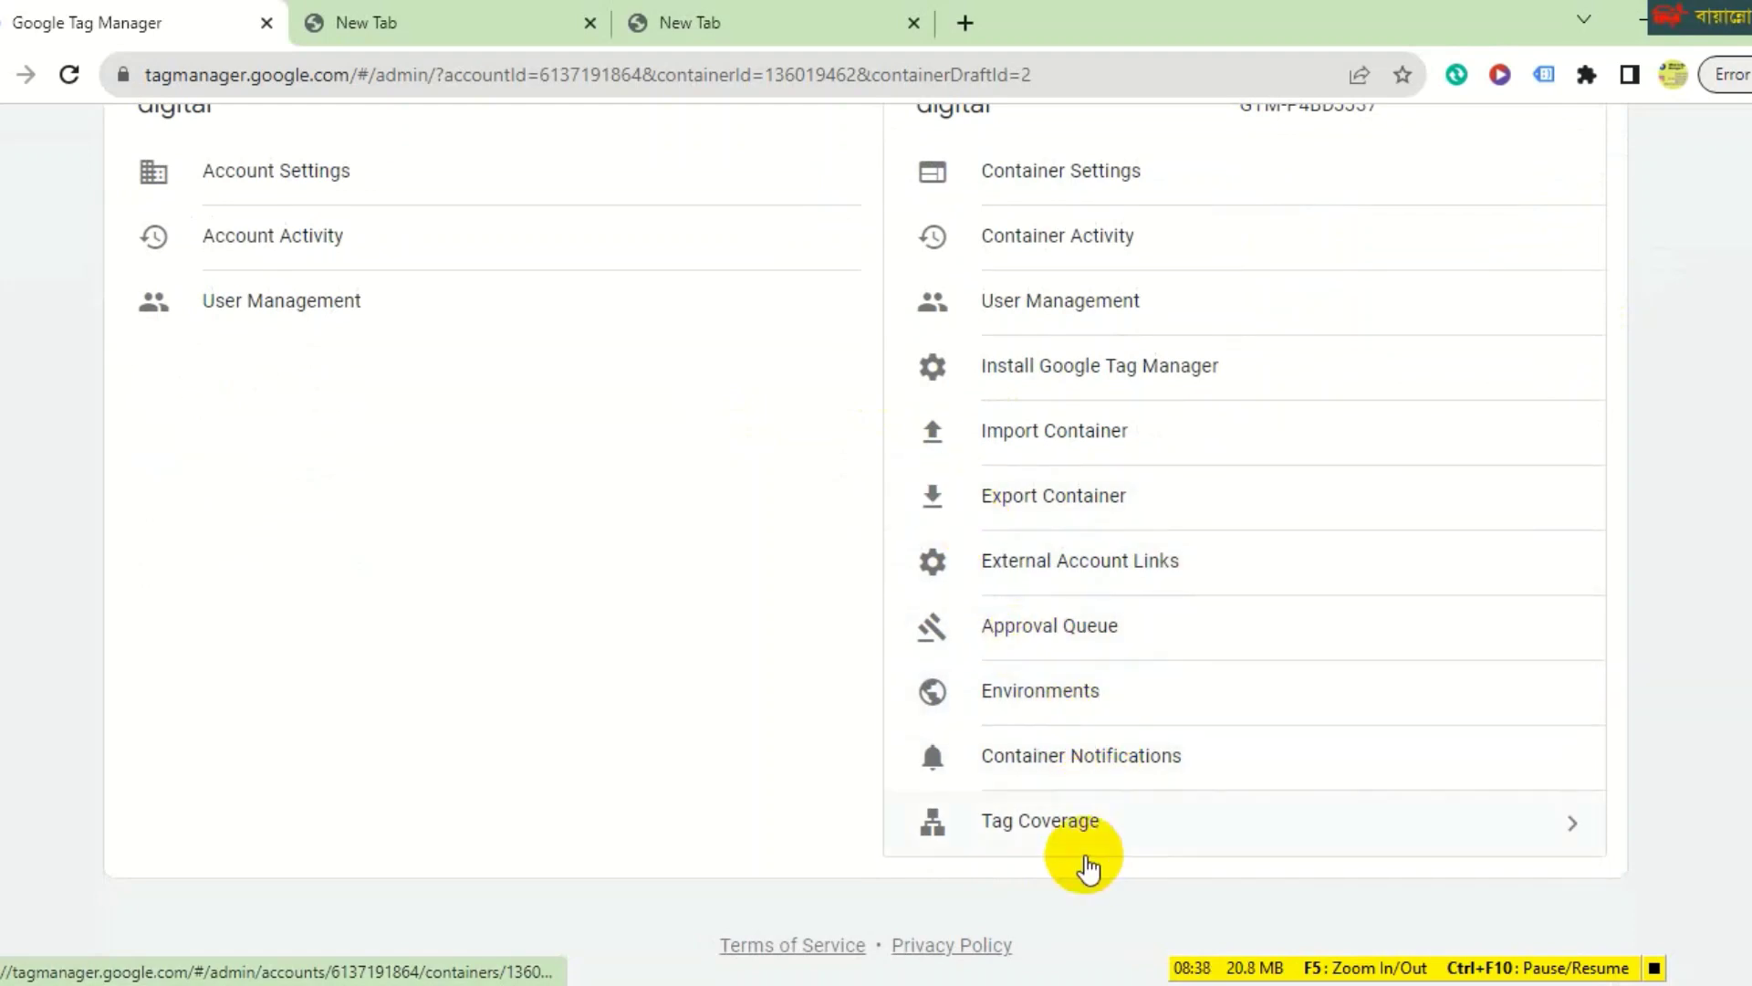
scroll(1141, 743, up, 2)
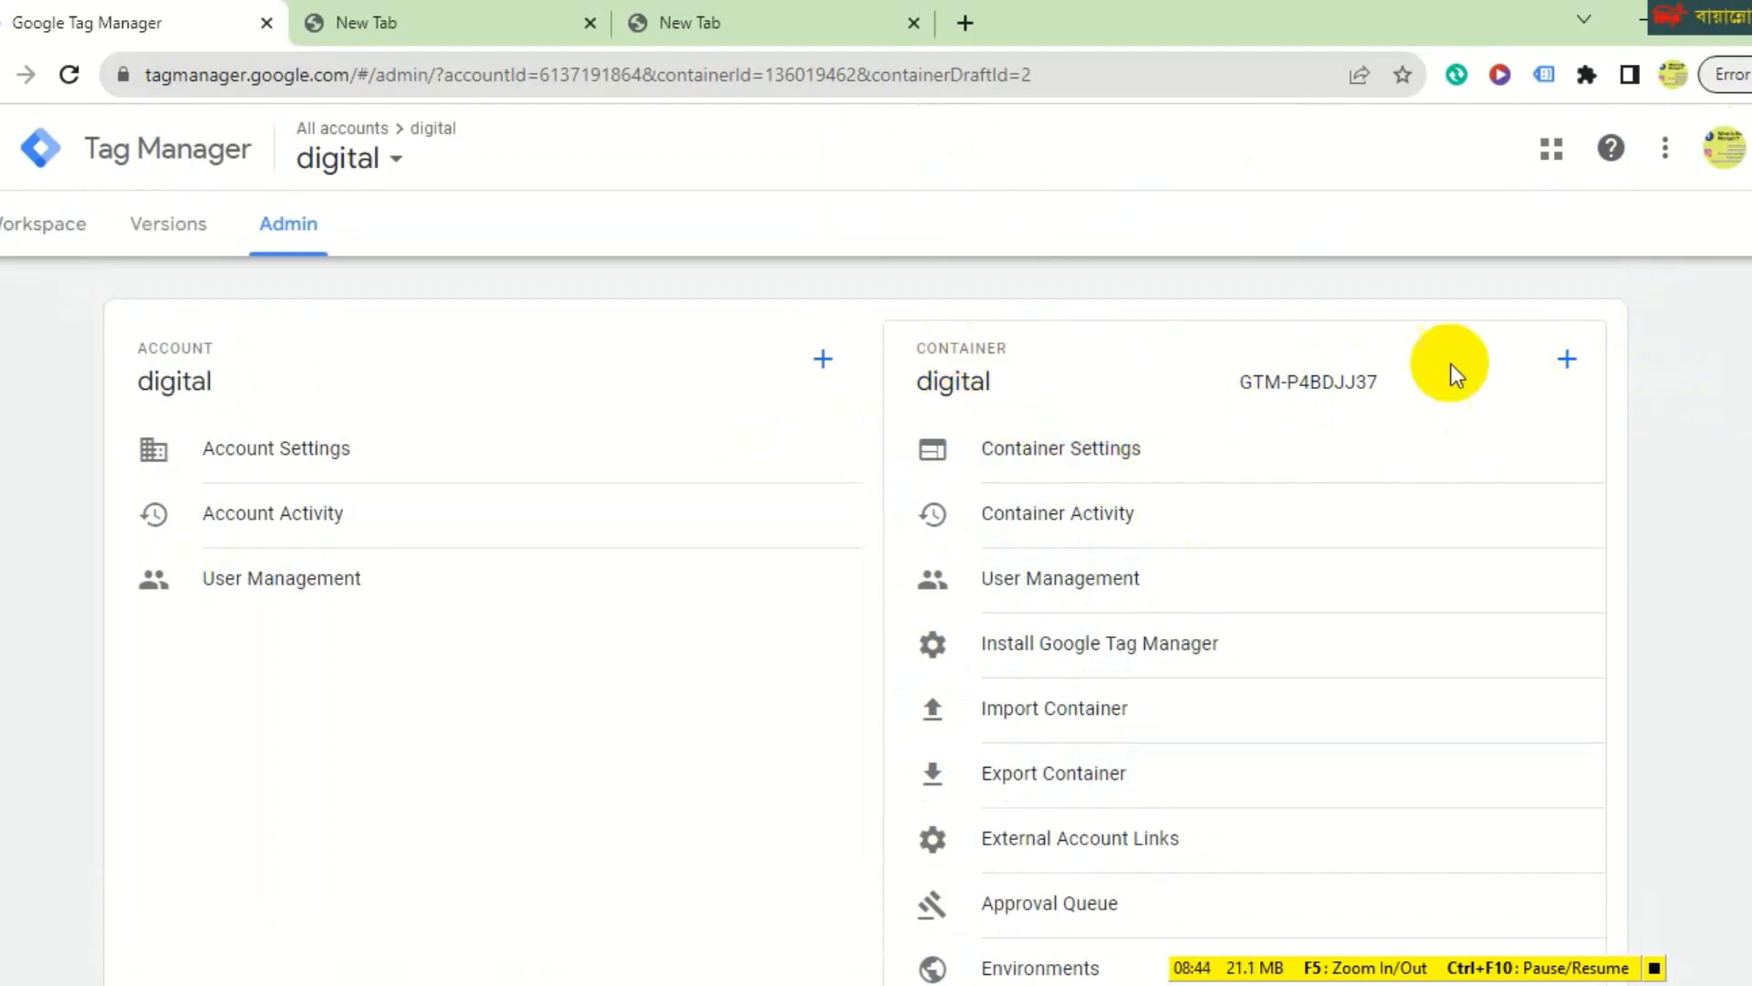
click(1559, 364)
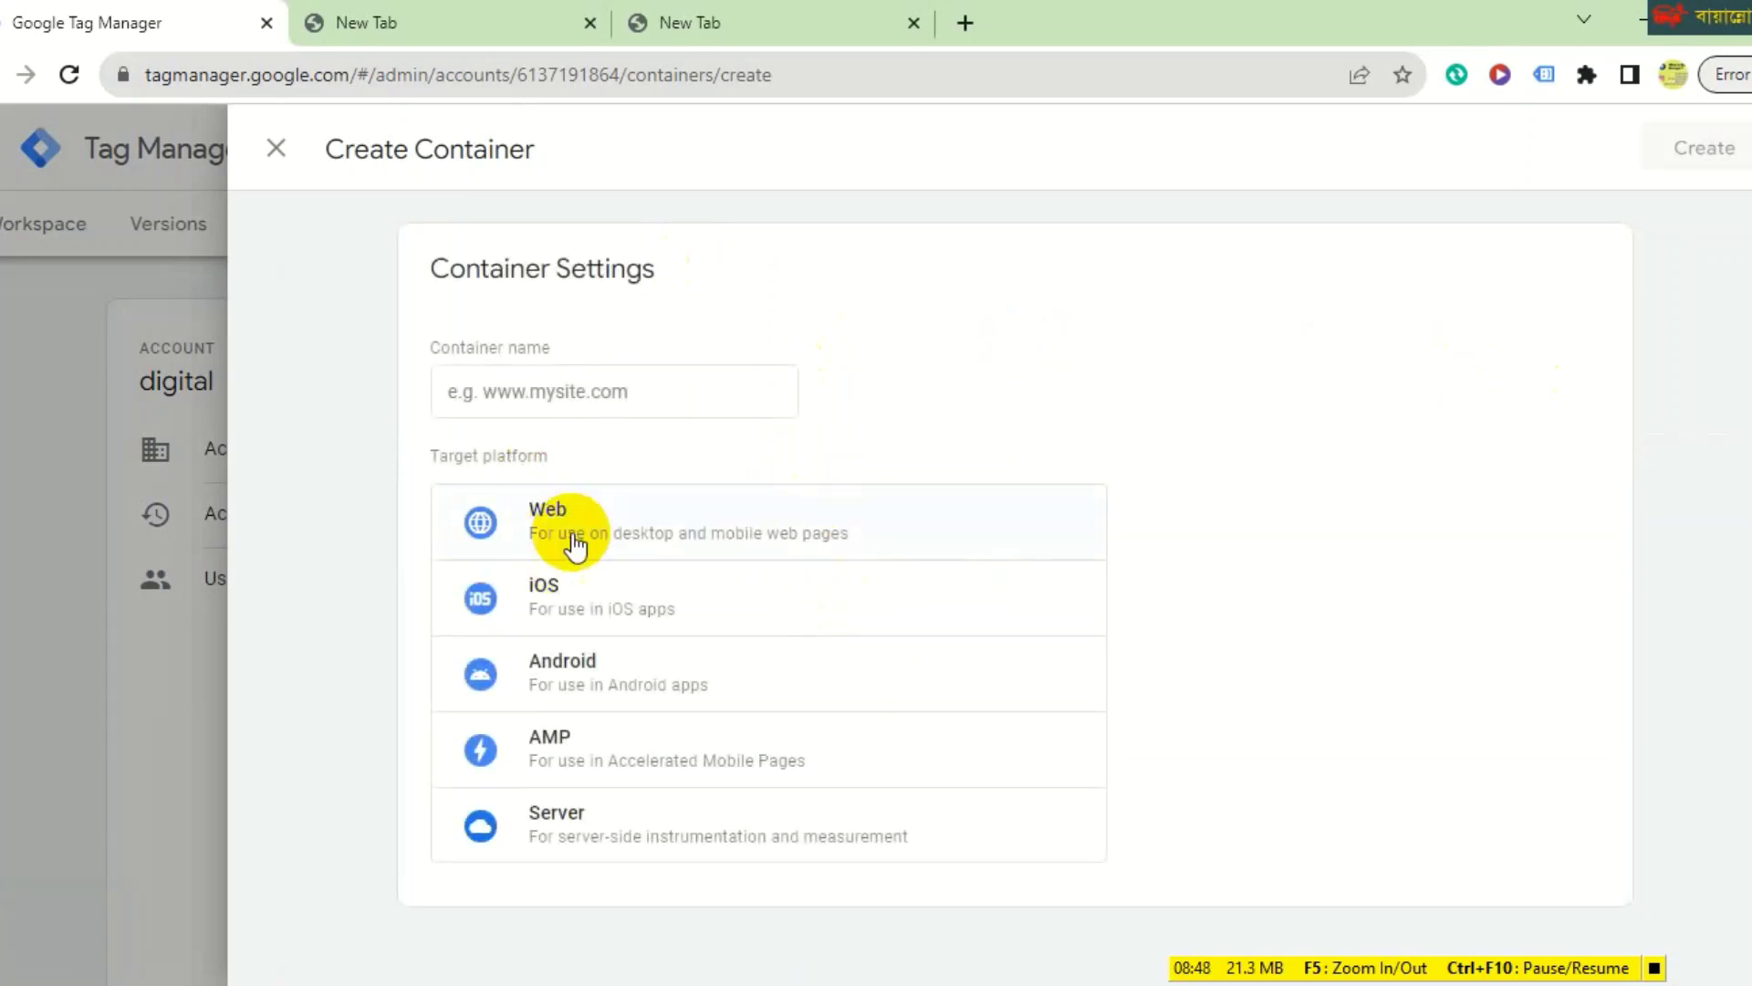
click(277, 144)
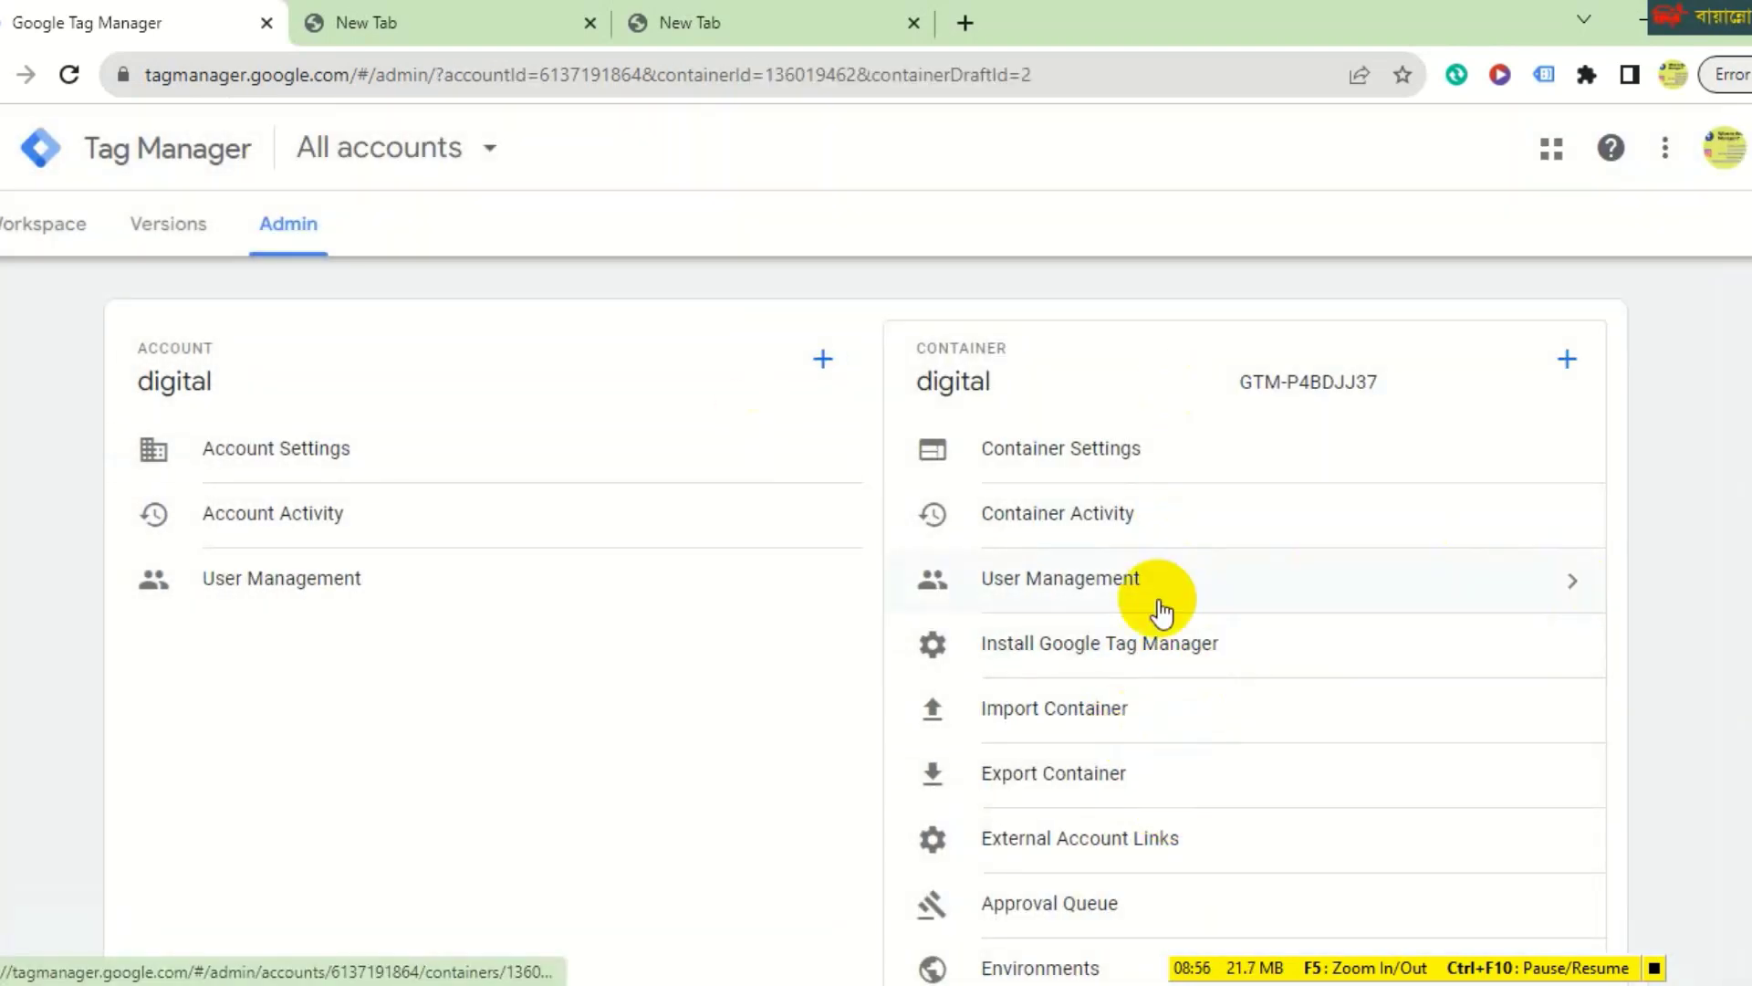
Look over the account and container admin options again and return to the digital container's workspace.
scroll(1174, 703, down, 3)
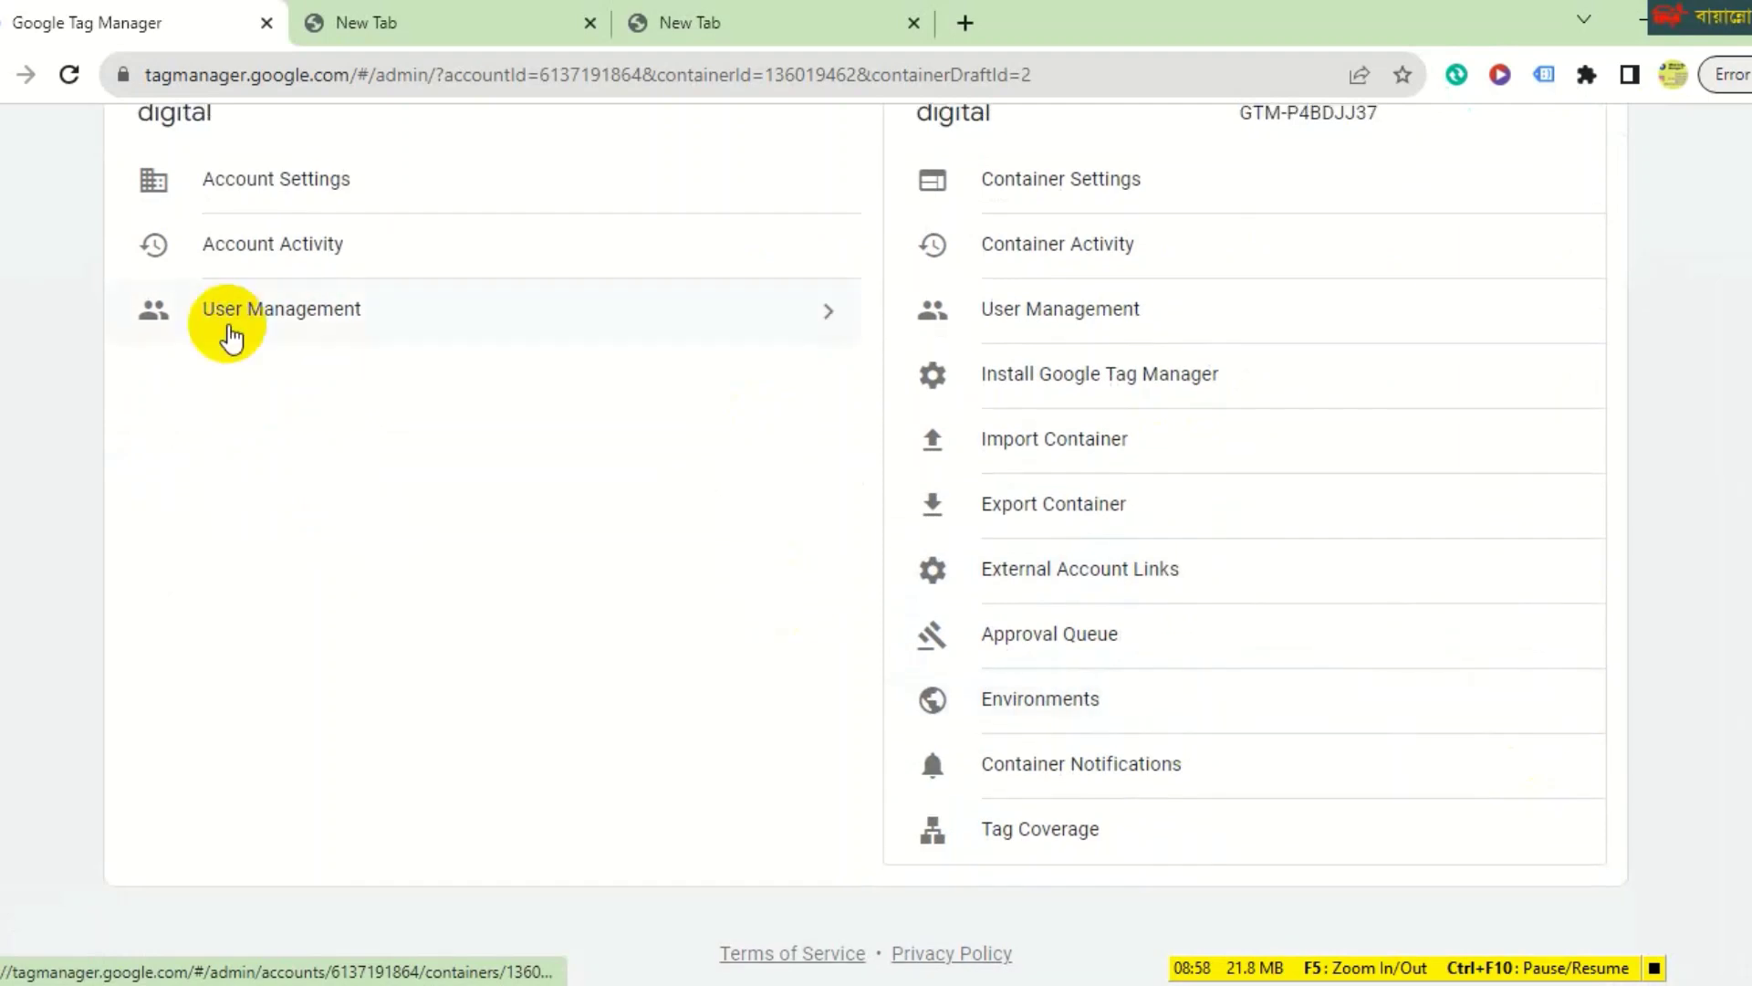
scroll(256, 339, up, 3)
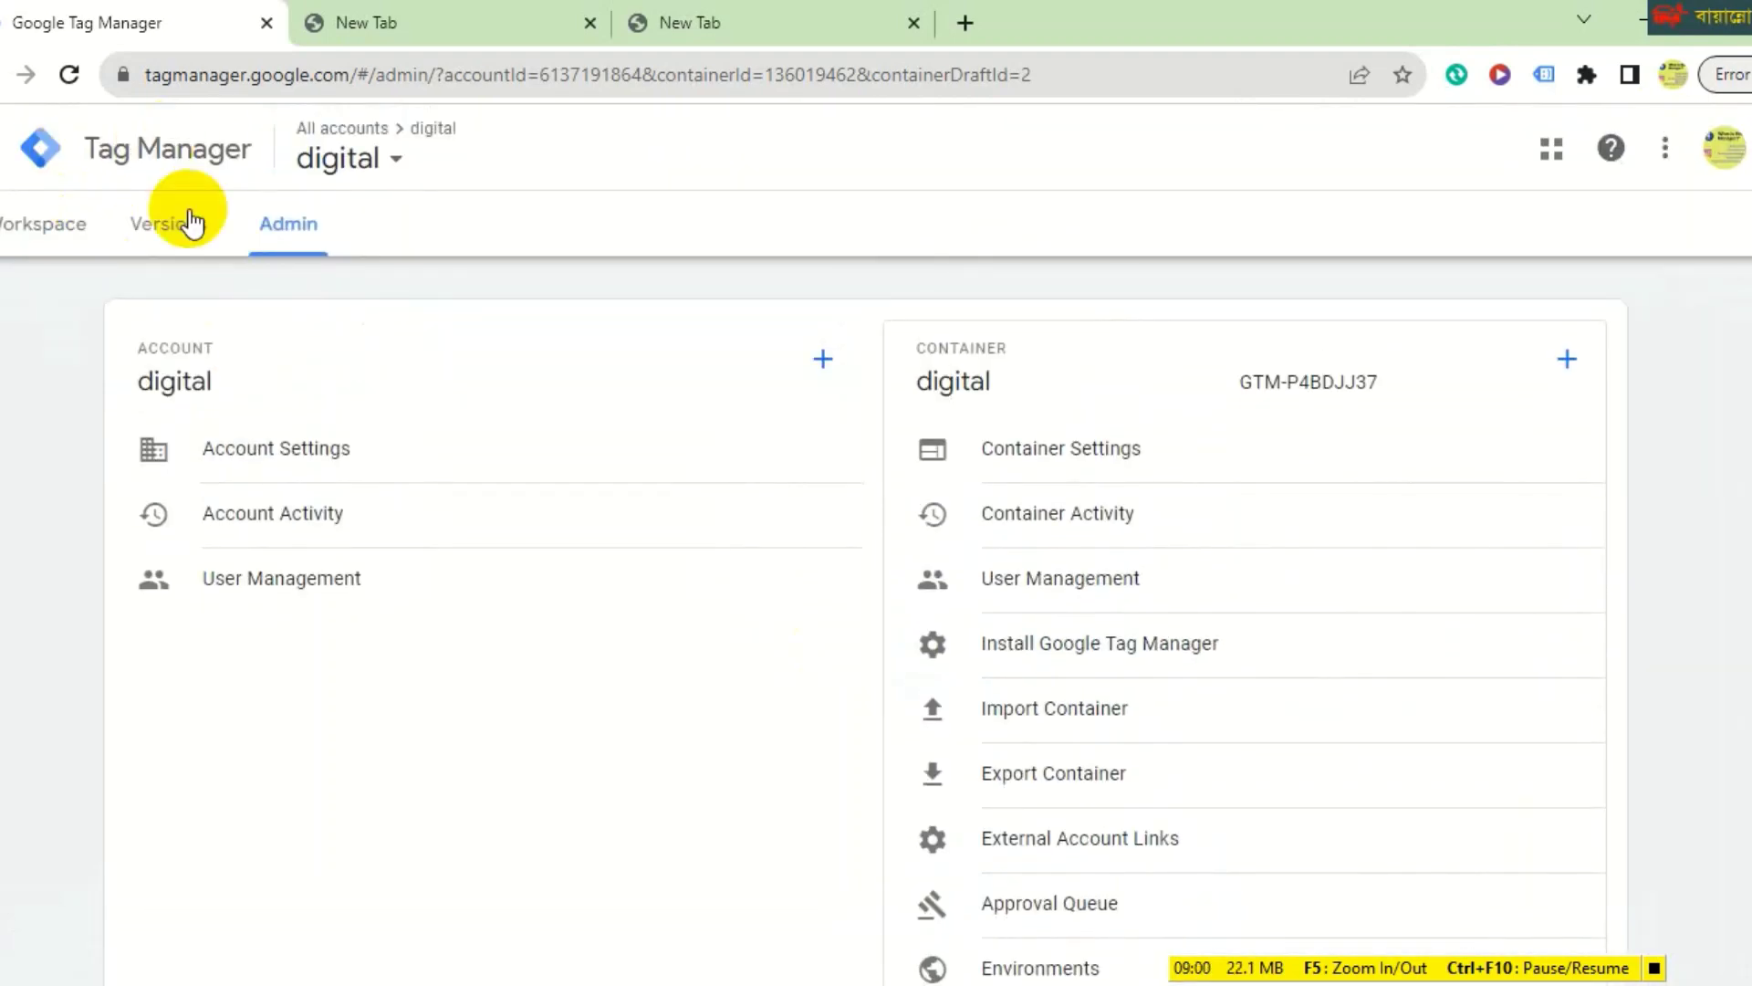
click(63, 228)
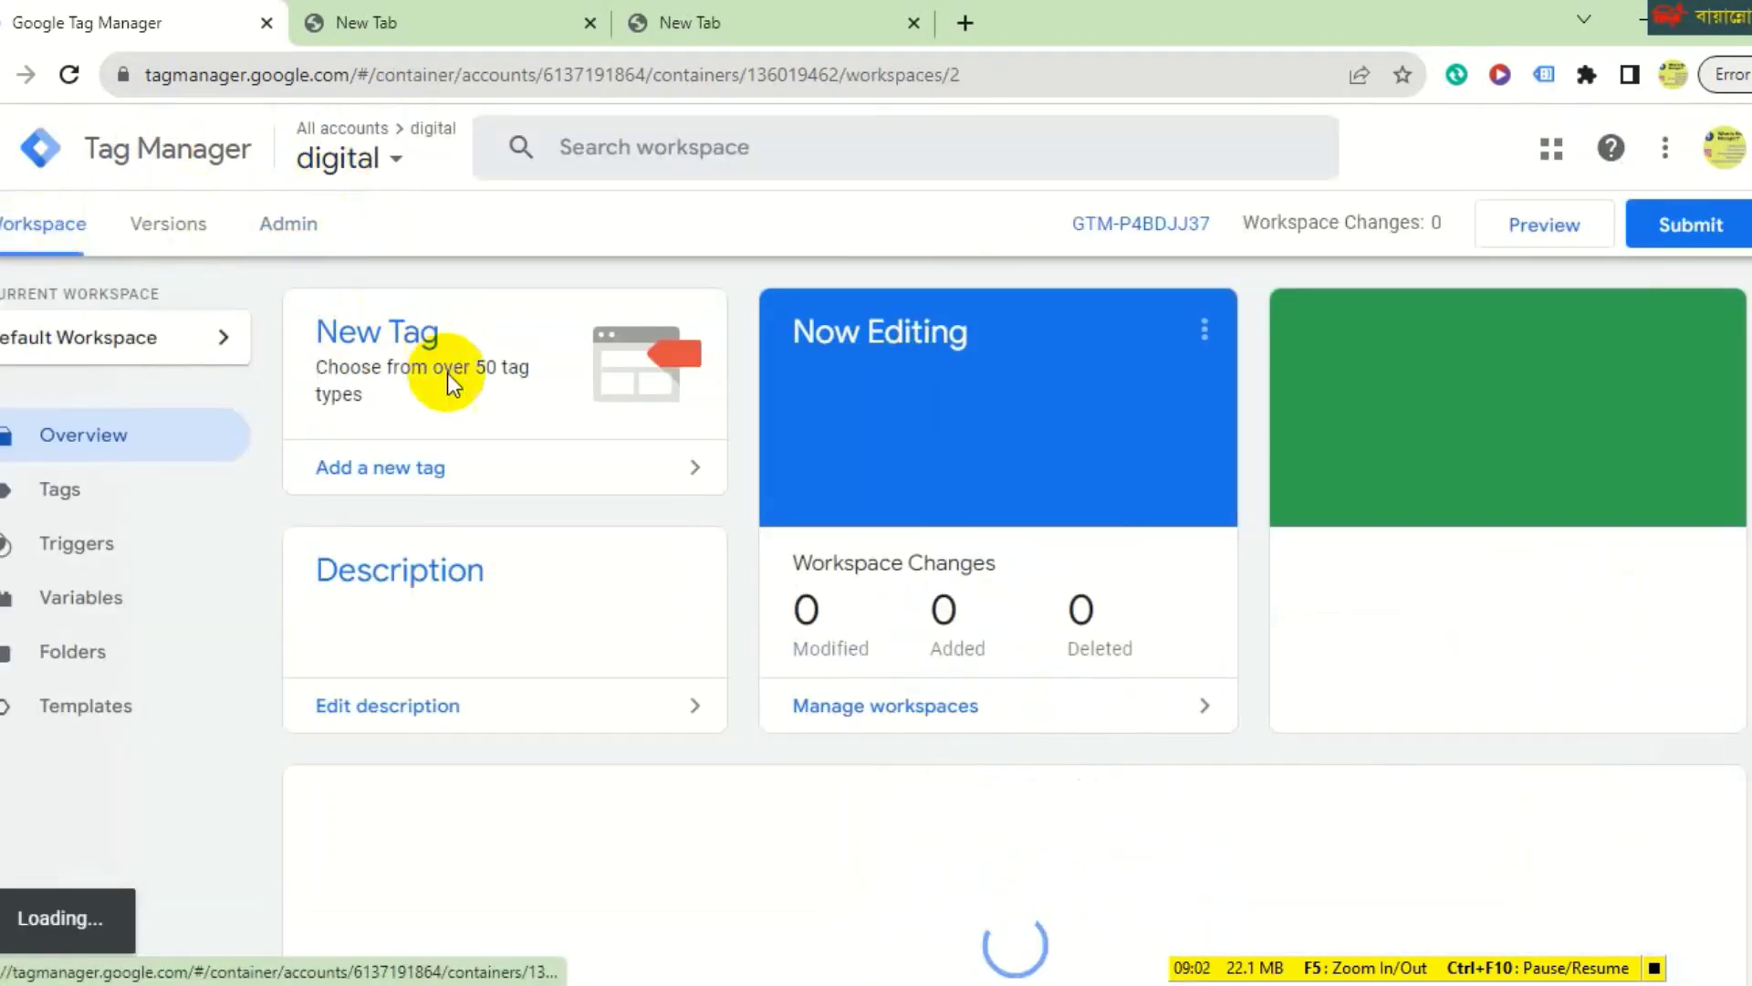